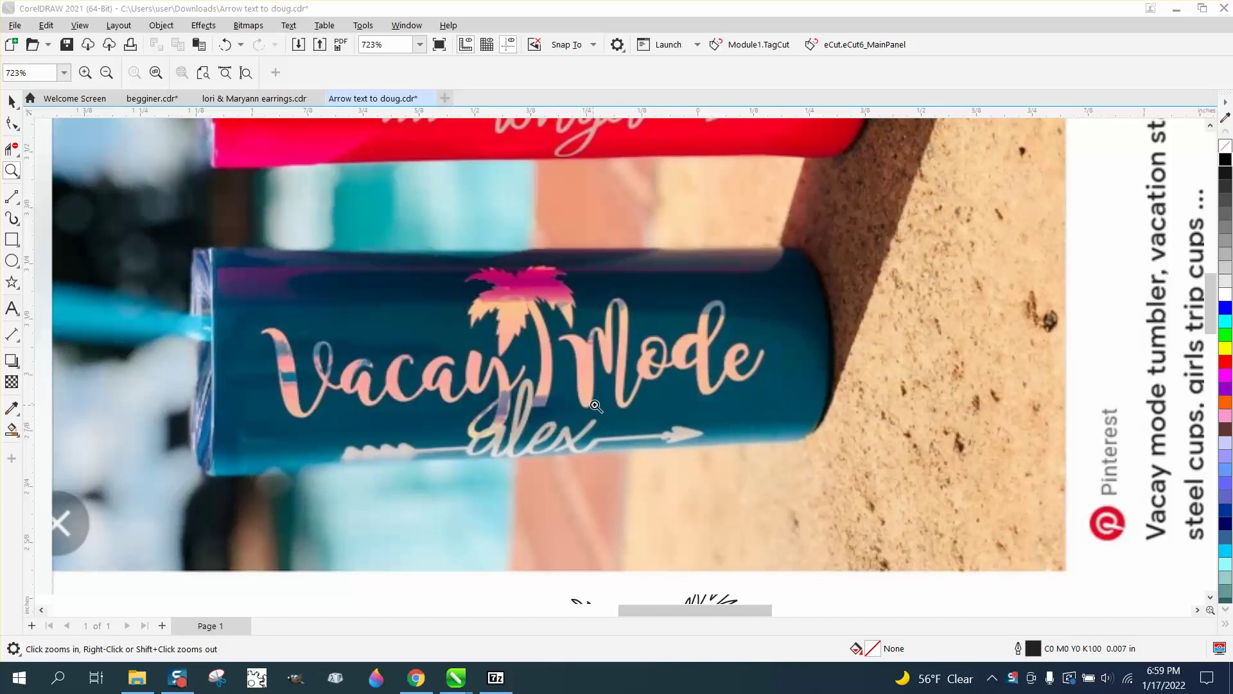
# - Zoom in on the Tonya lettering and arrow design to inspect them
pyautogui.scroll(2, 596, 406)
pyautogui.scroll(-4, 596, 406)
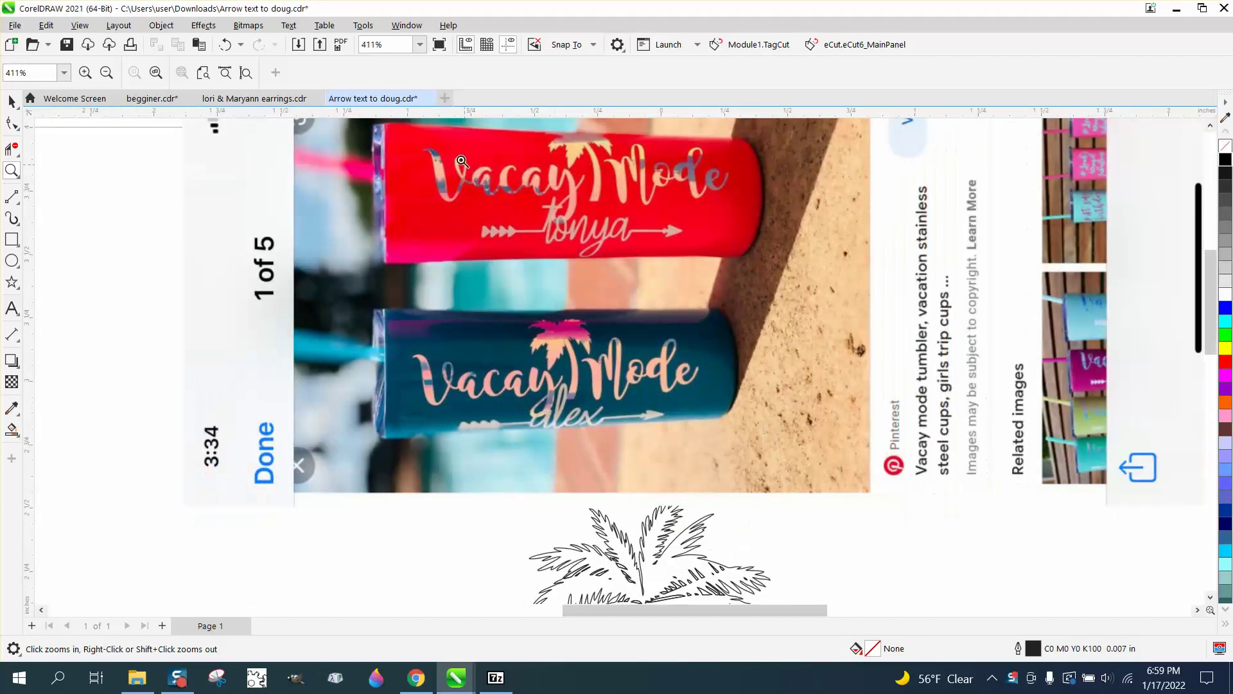
pyautogui.moveTo(466, 179); pyautogui.dragTo(736, 281)
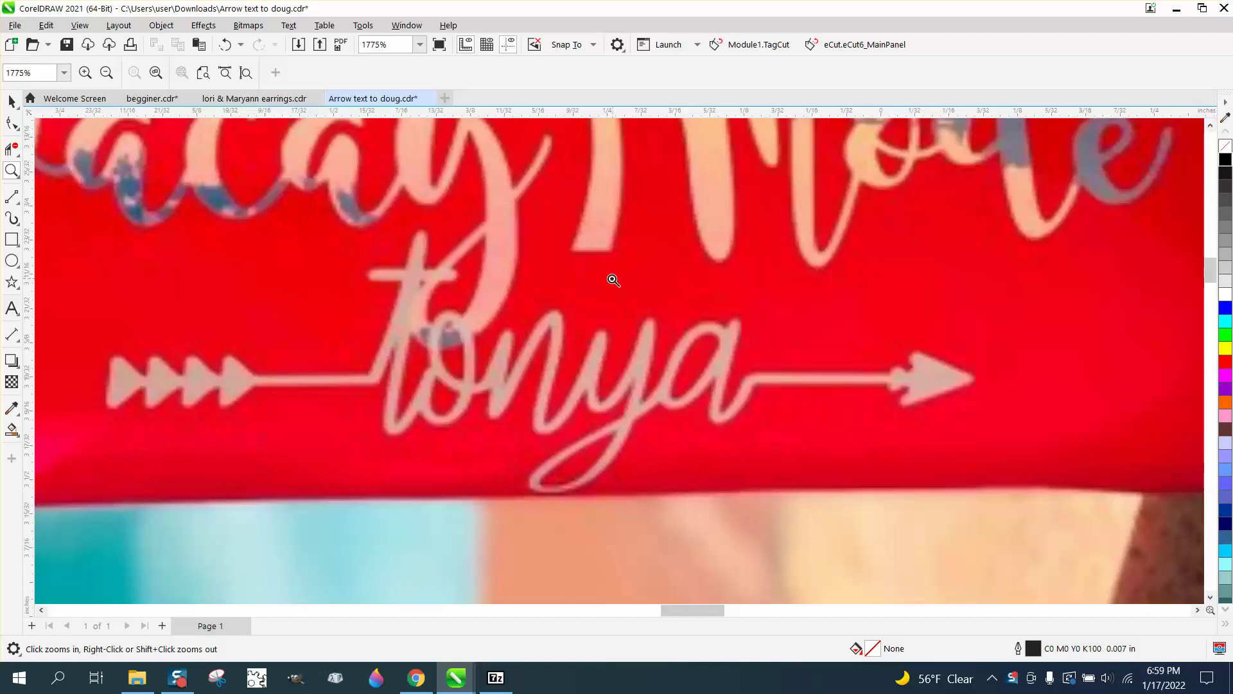
pyautogui.scroll(-2, 530, 286)
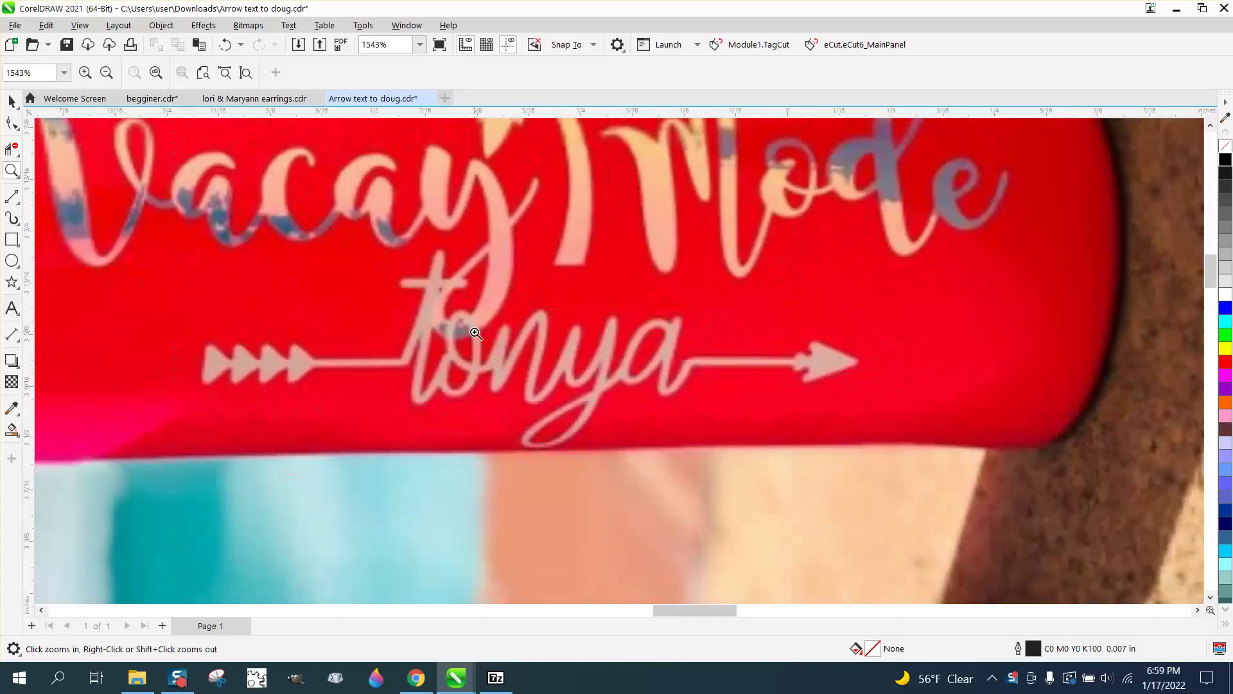
pyautogui.scroll(-2, 475, 333)
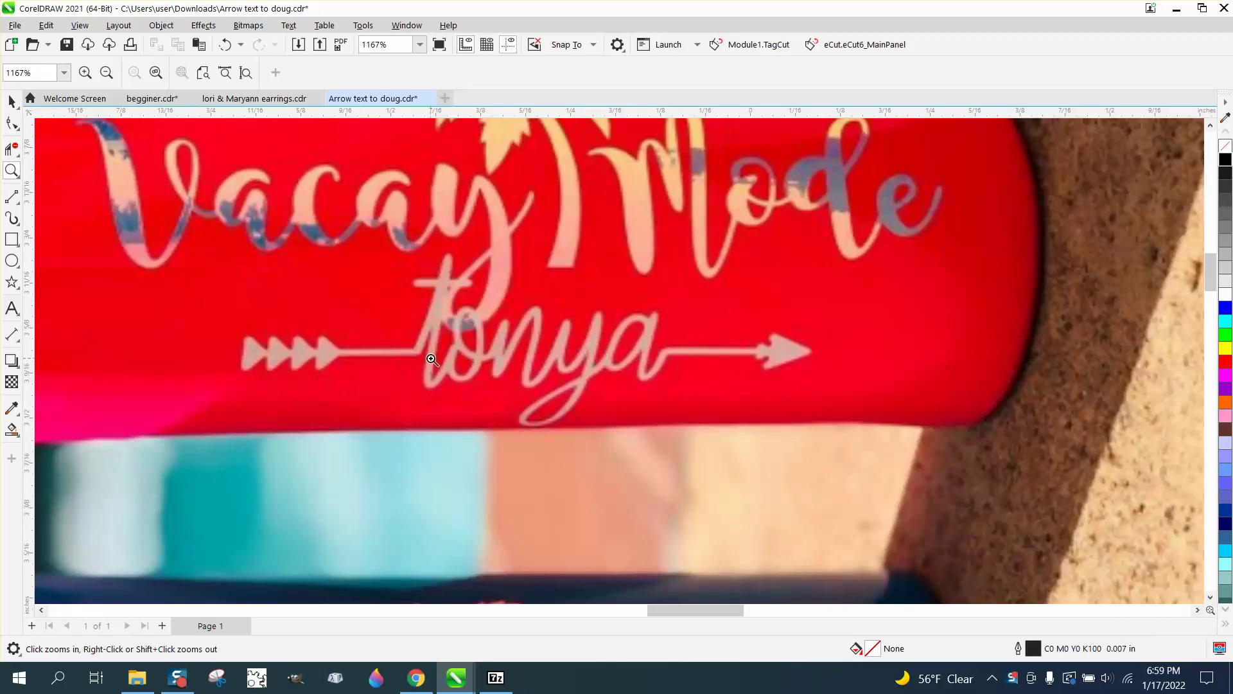
pyautogui.scroll(-1, 573, 362)
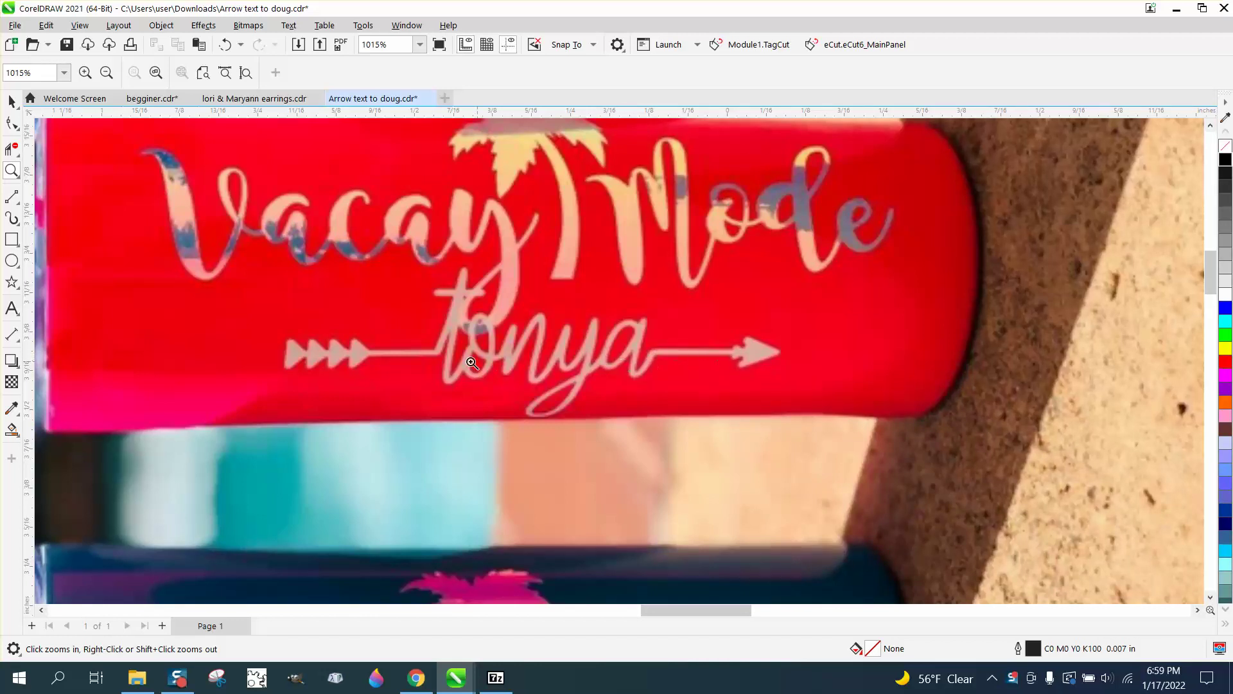
pyautogui.scroll(-12, 673, 356)
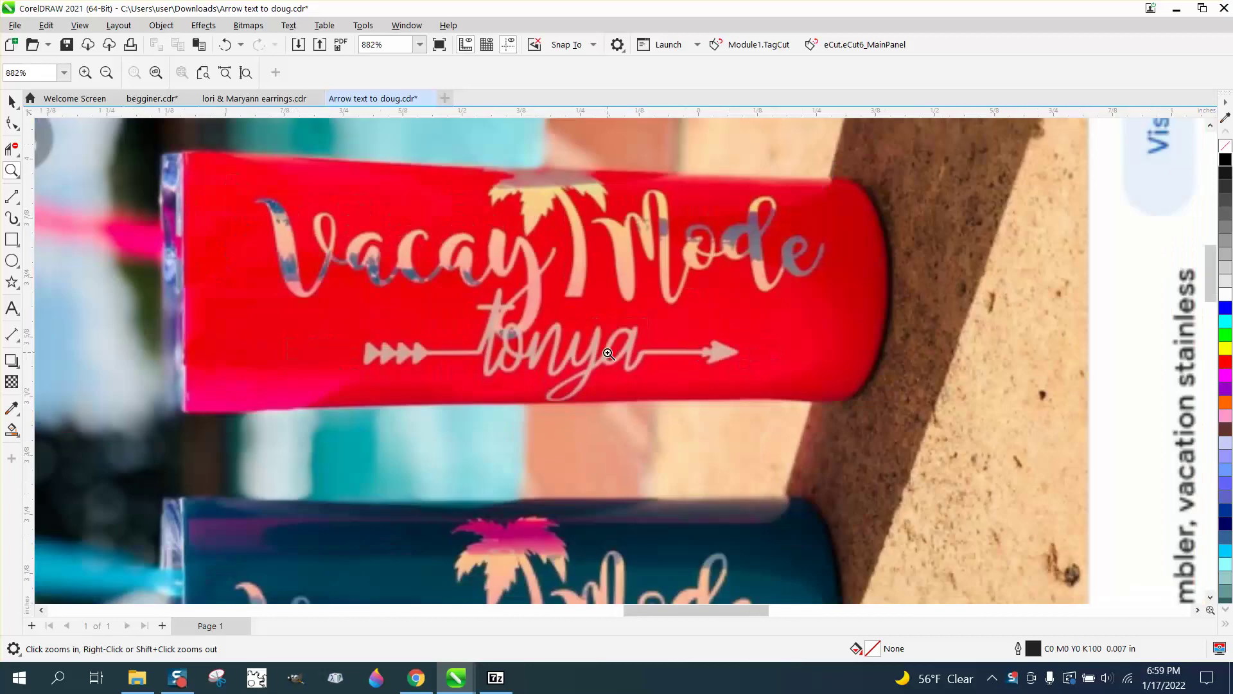
pyautogui.scroll(-3, 613, 416)
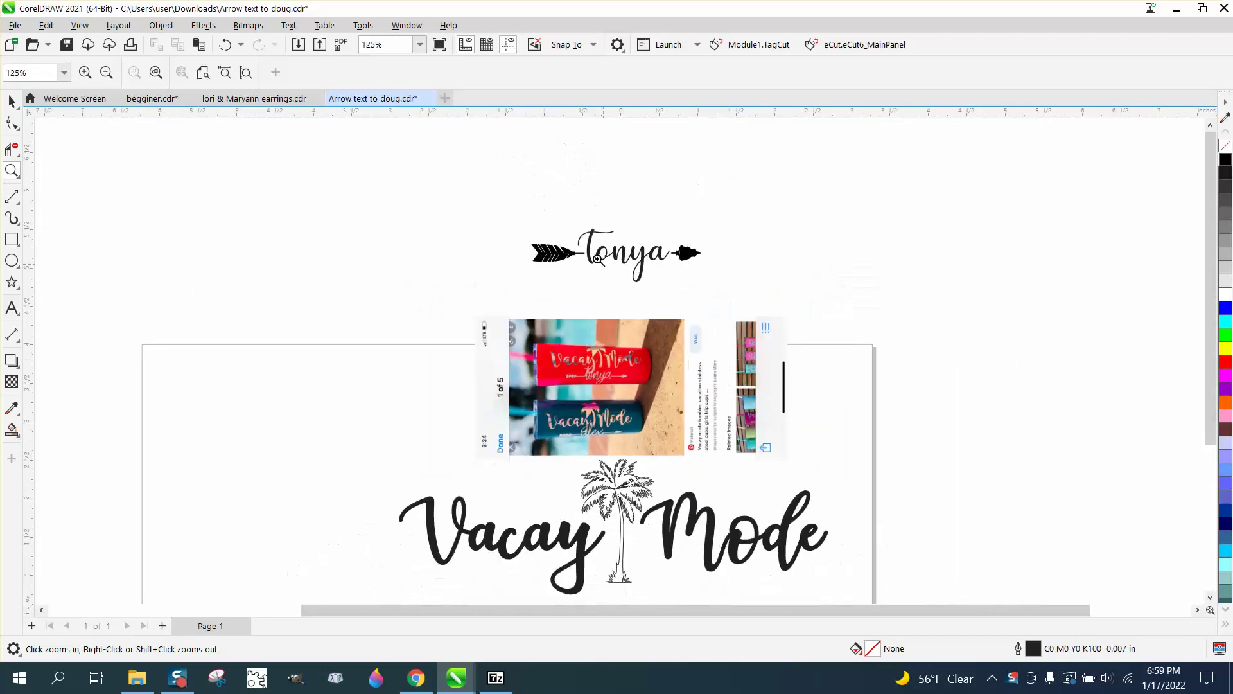
pyautogui.moveTo(699, 303); pyautogui.dragTo(774, 319)
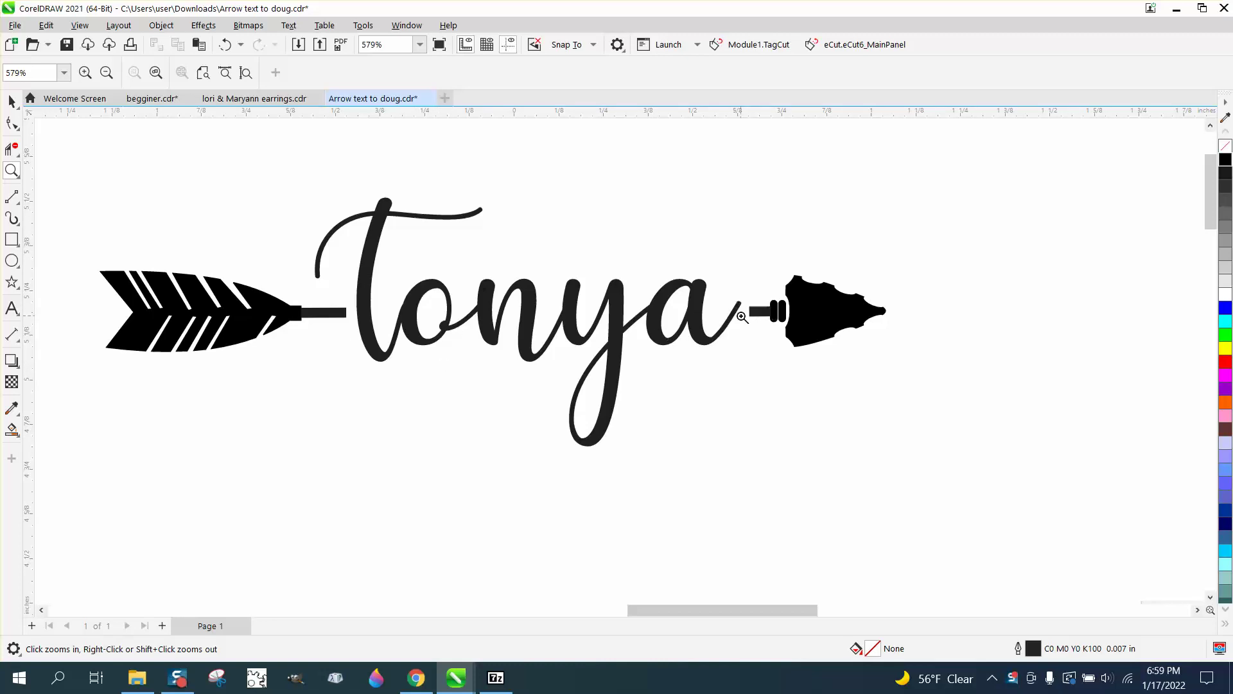
pyautogui.rightClick(502, 314)
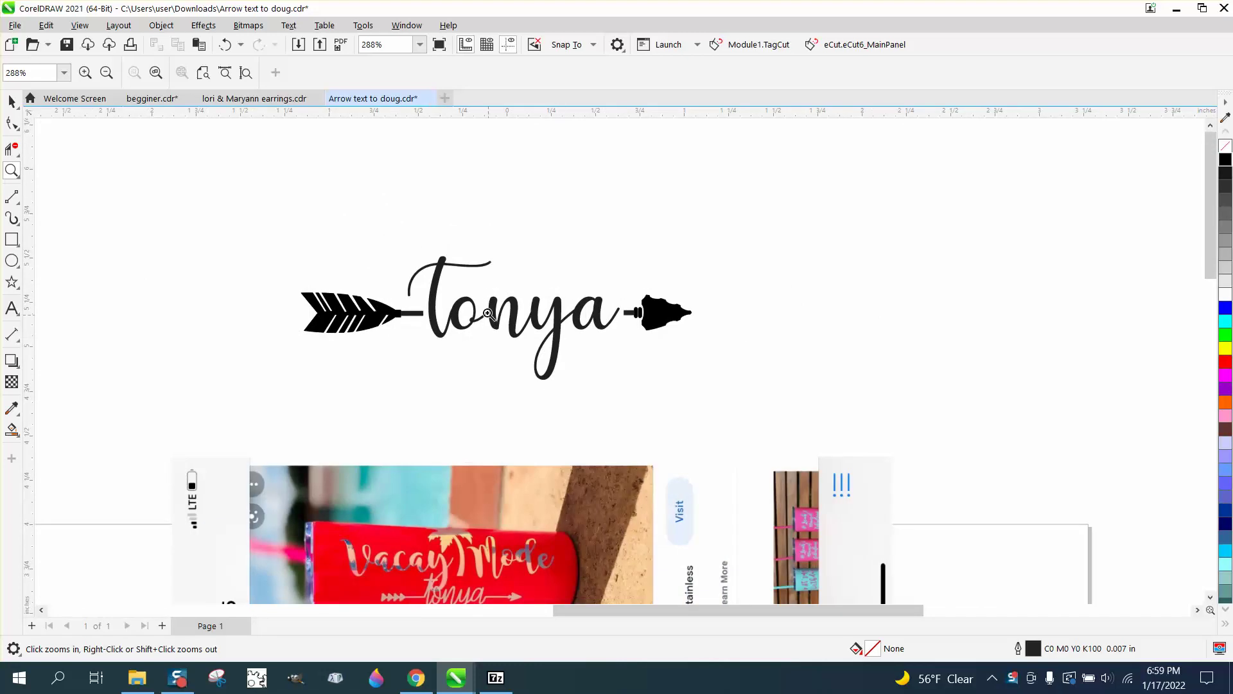
pyautogui.scroll(-1, 488, 313)
pyautogui.scroll(-4, 489, 313)
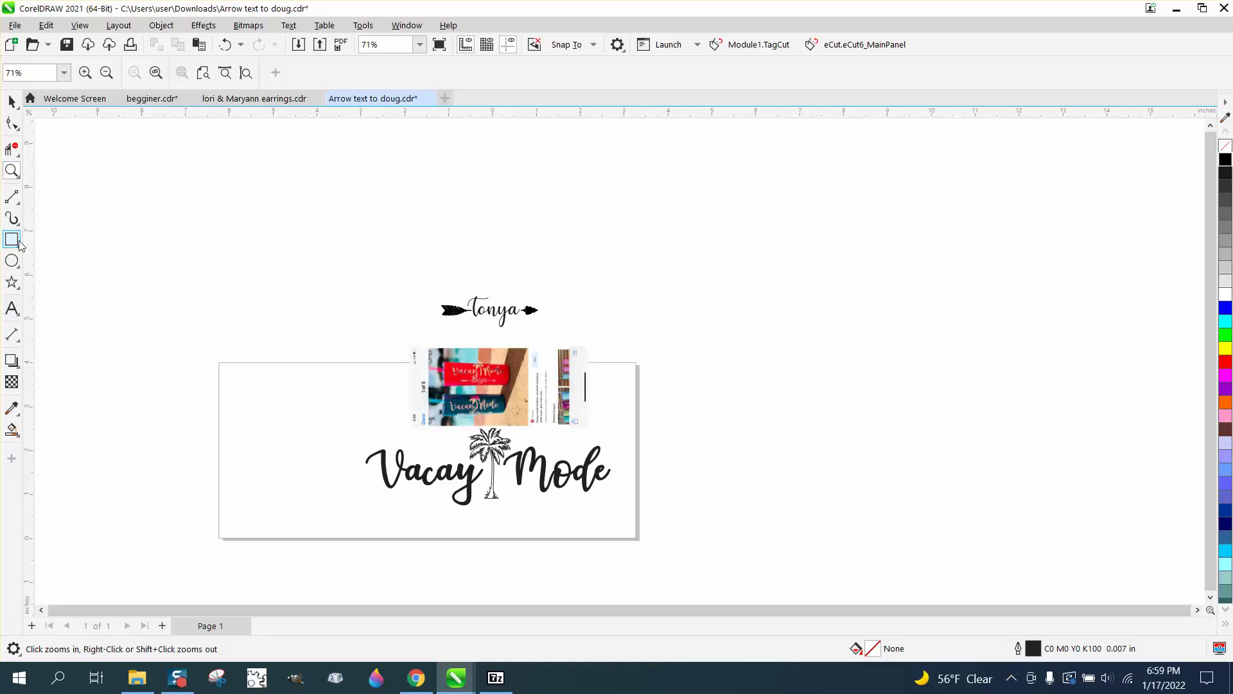
# - Drag the Tonya lettering up and right off the arrow, then zoom onto the feather and arrowhead
pyautogui.click(11, 308)
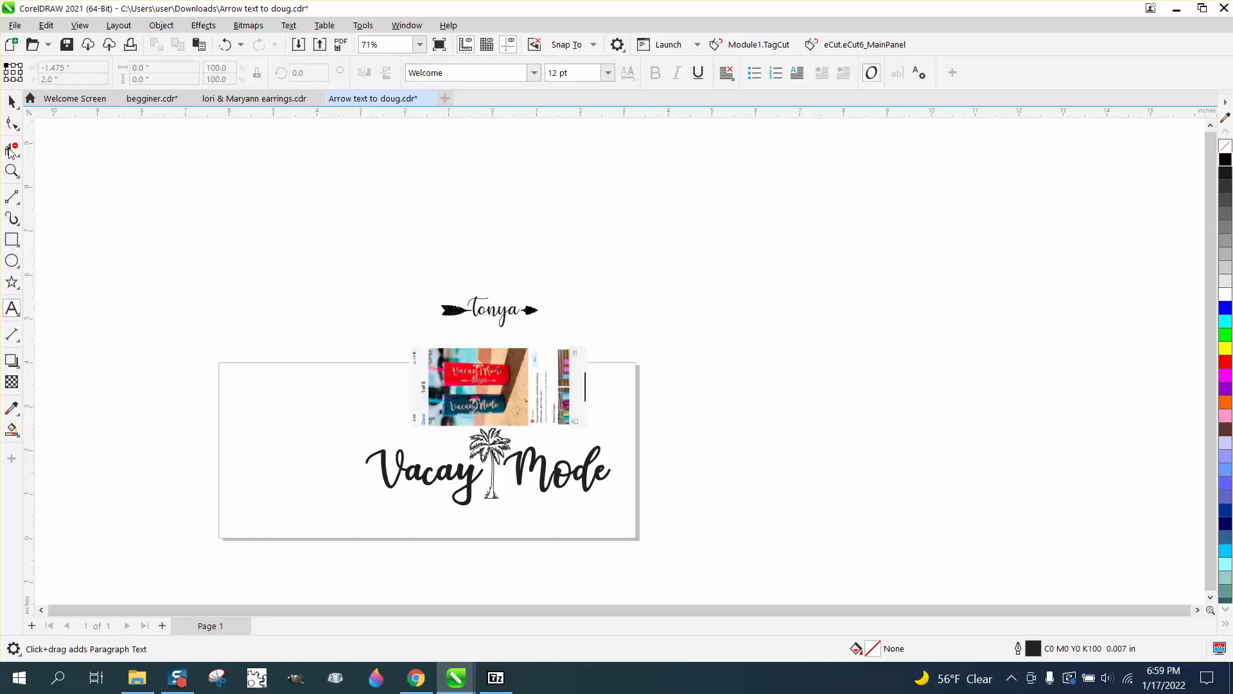
pyautogui.click(12, 102)
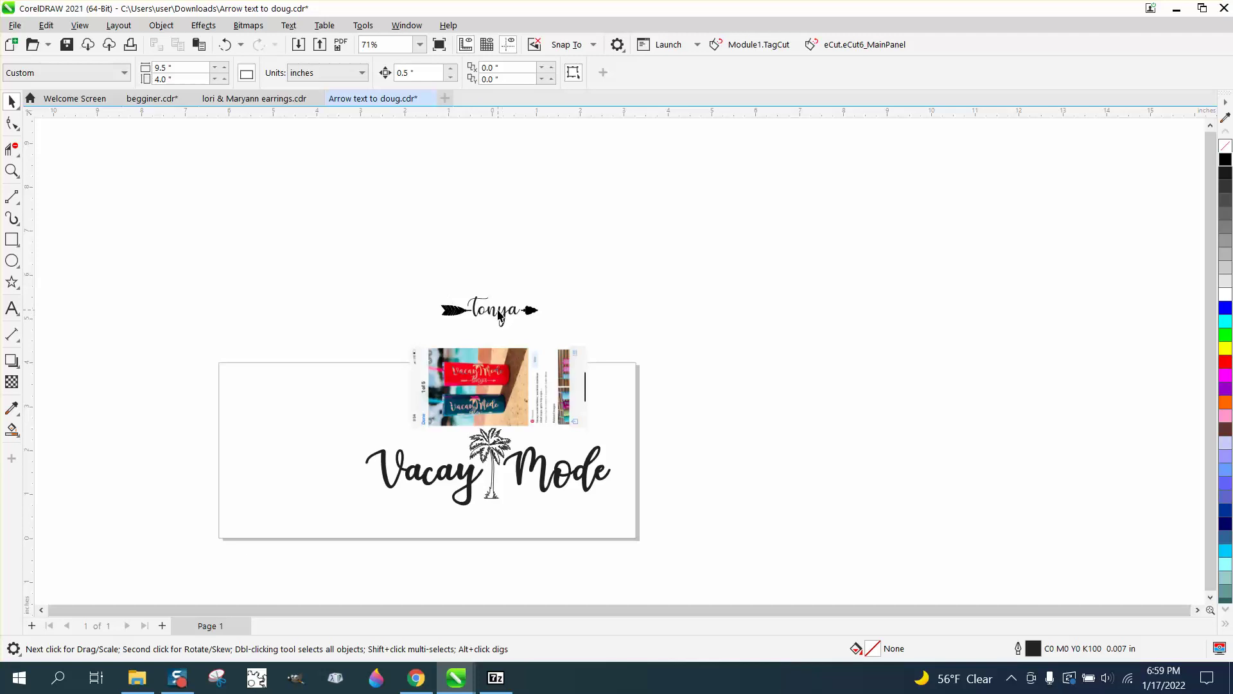
pyautogui.moveTo(499, 314); pyautogui.dragTo(711, 259)
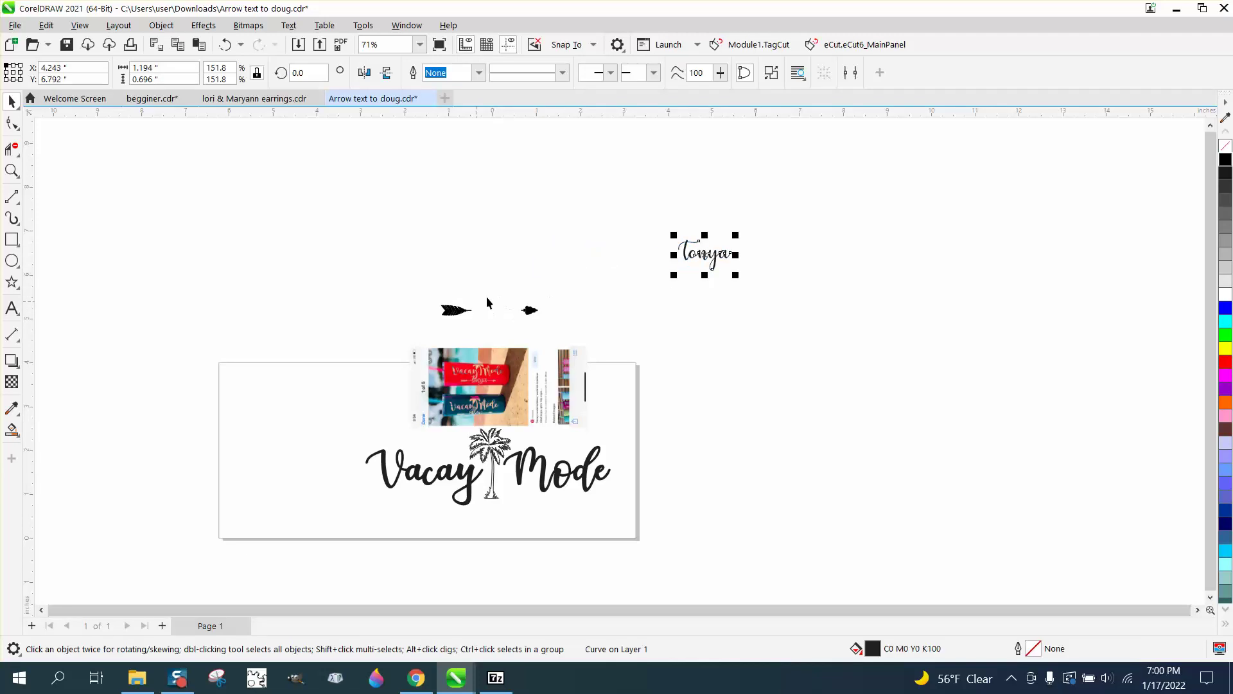
pyautogui.click(11, 170)
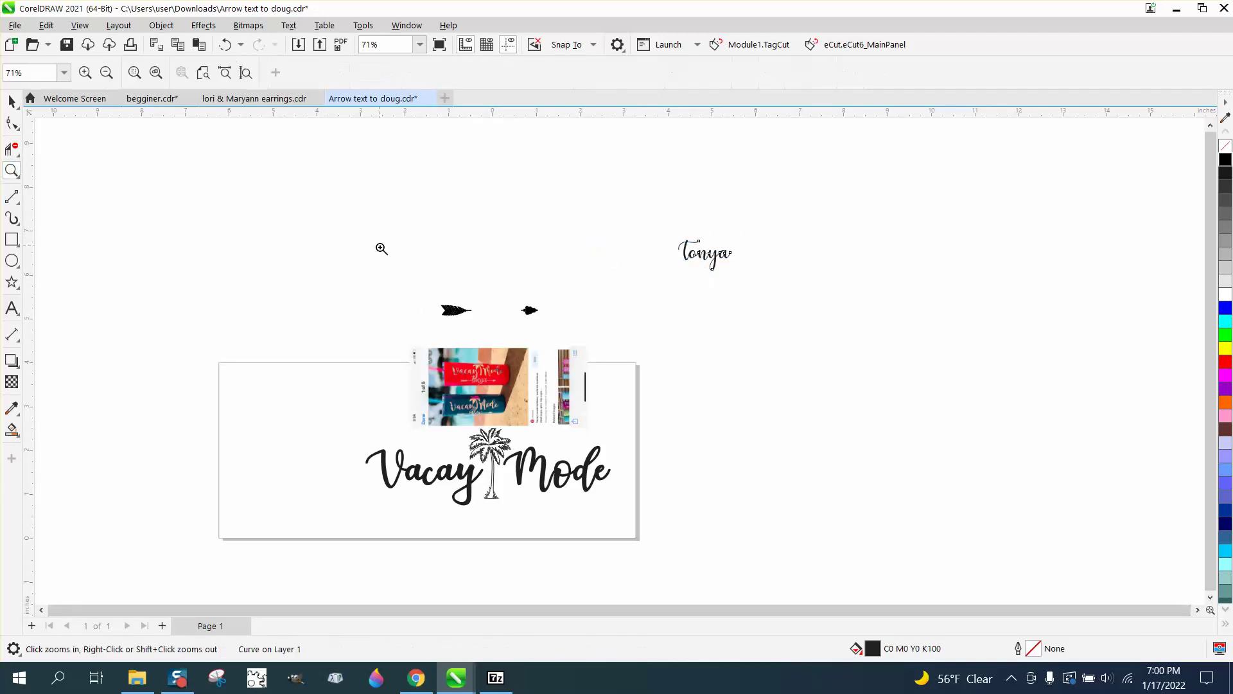
pyautogui.moveTo(379, 247); pyautogui.dragTo(583, 349)
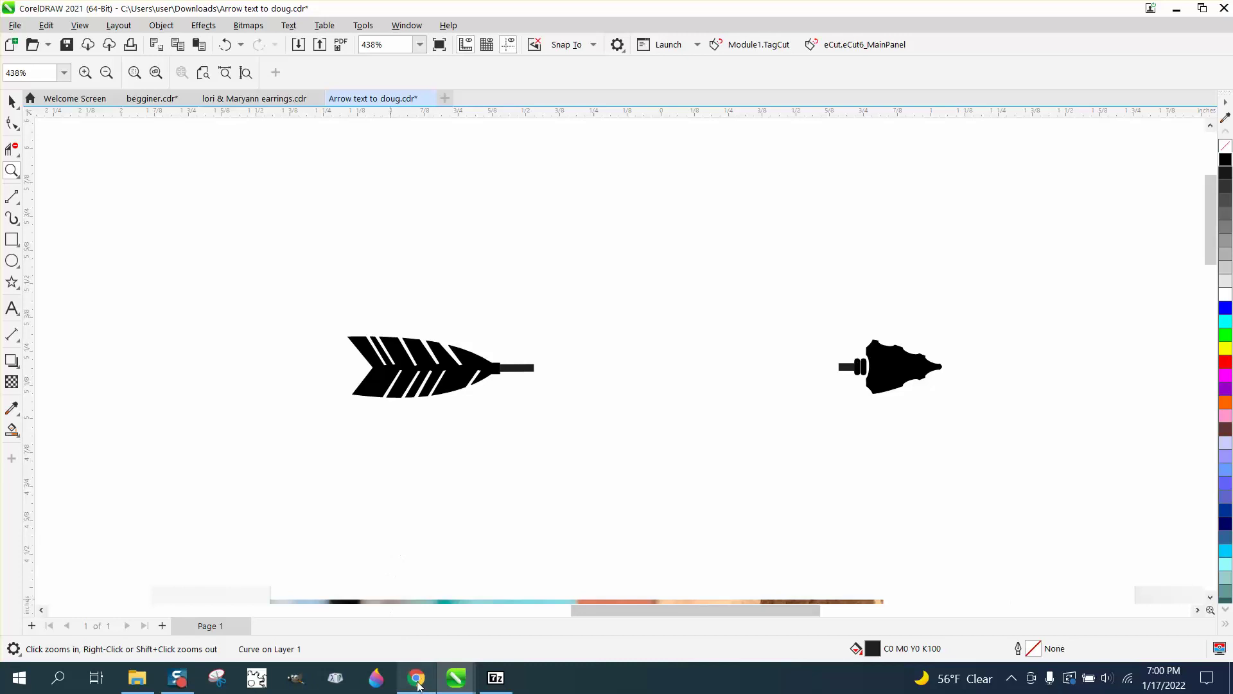
# - Go back from the Arrow Crafter font page to the dafont arrow search results and browse them
pyautogui.click(417, 678)
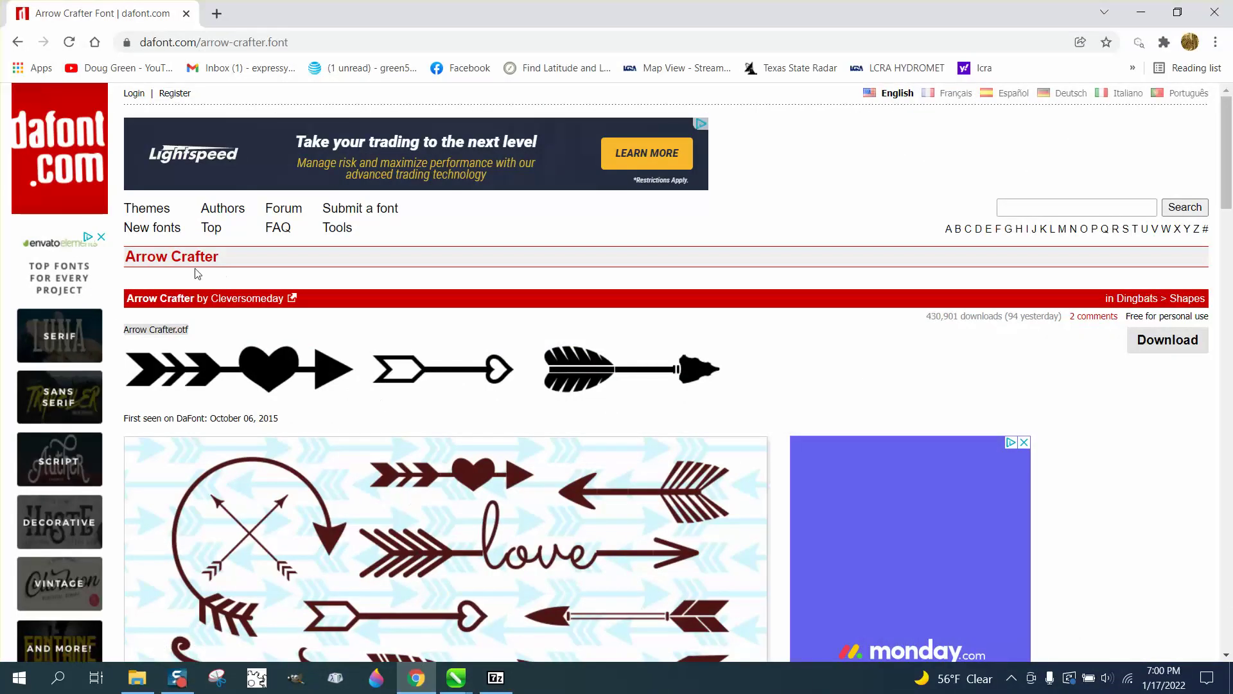
pyautogui.scroll(-3, 388, 334)
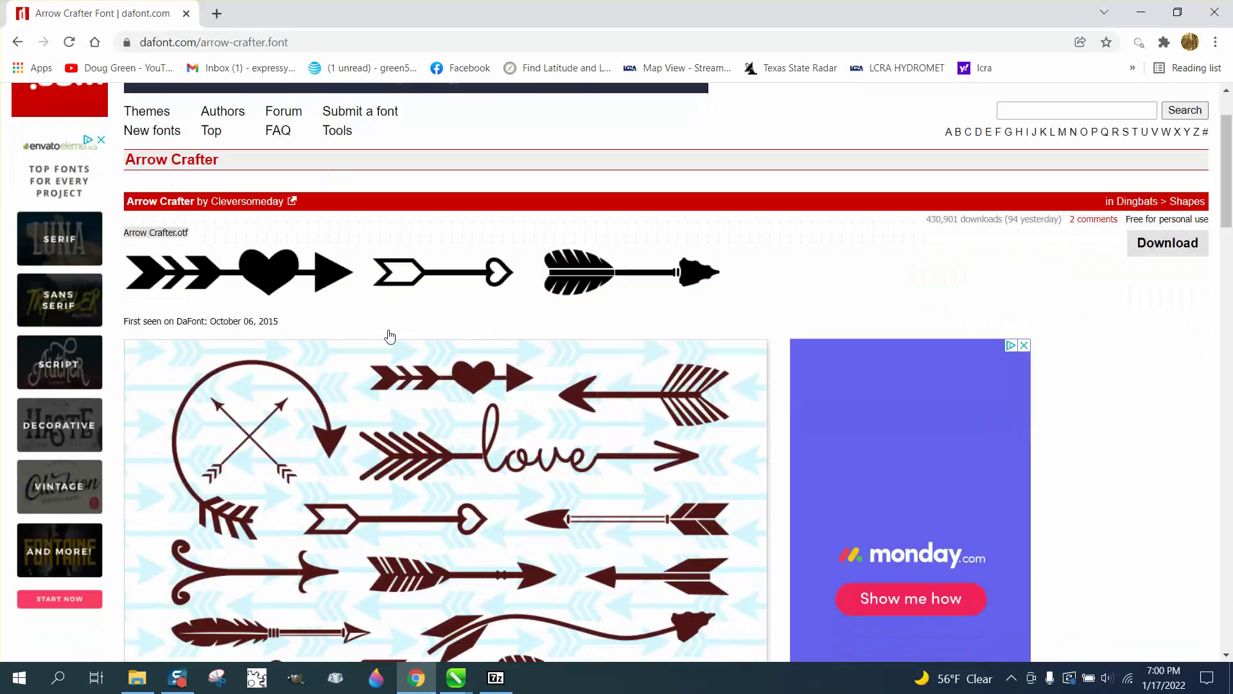
pyautogui.scroll(1, 232, 242)
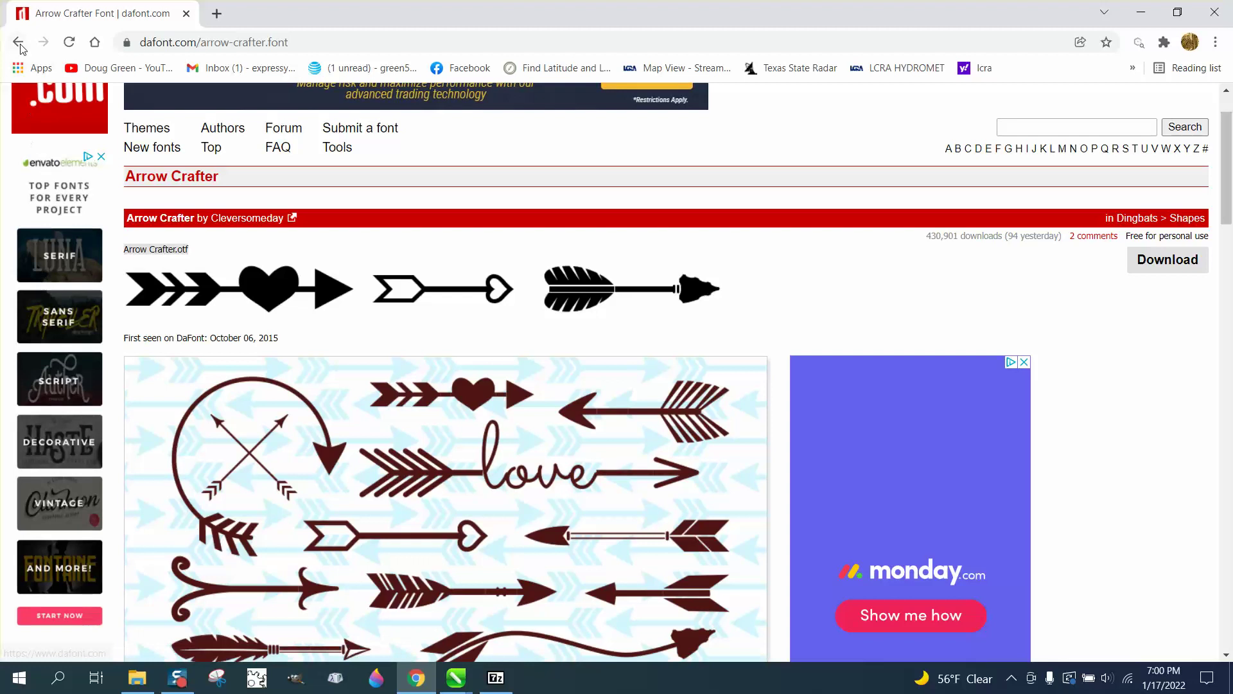
pyautogui.click(17, 42)
pyautogui.scroll(-6, 463, 391)
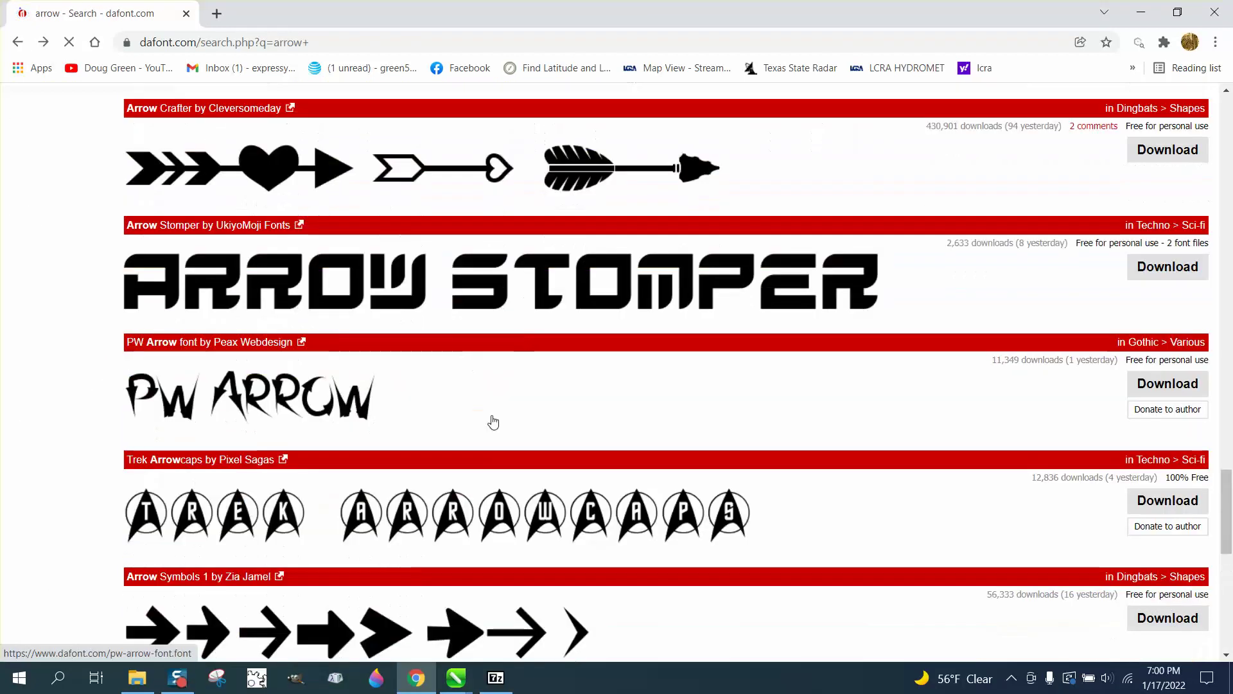
pyautogui.scroll(-4, 538, 464)
pyautogui.scroll(10, 525, 379)
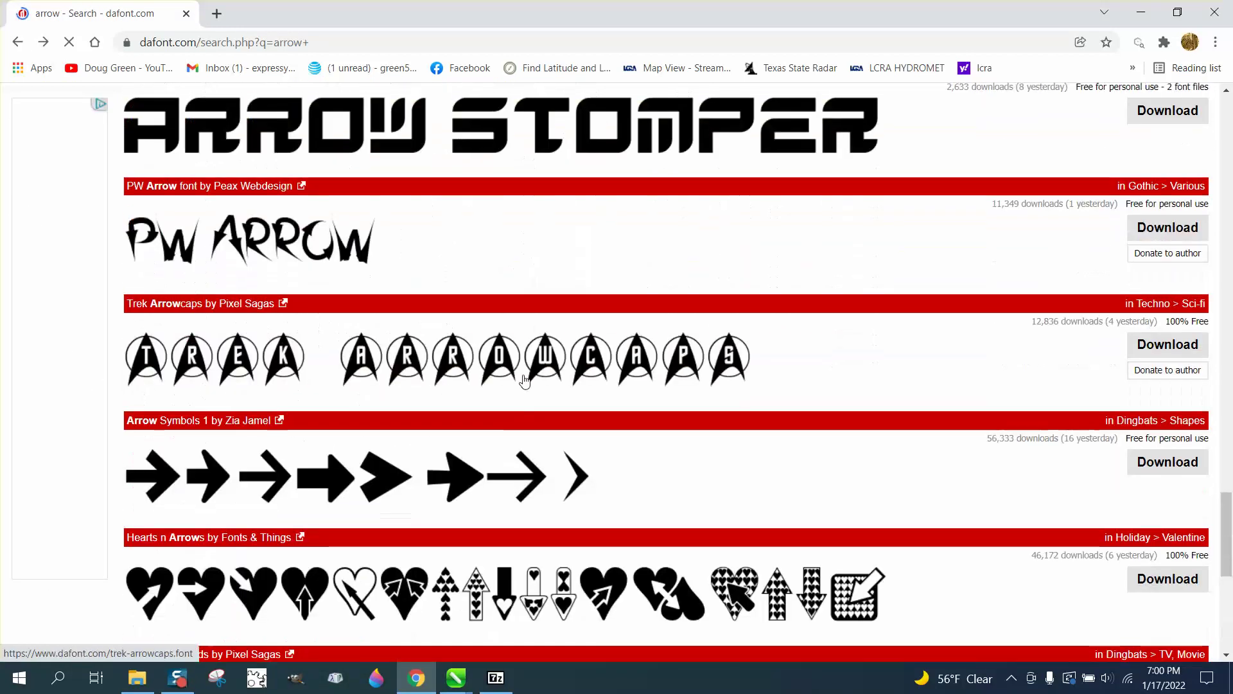
pyautogui.scroll(1, 524, 378)
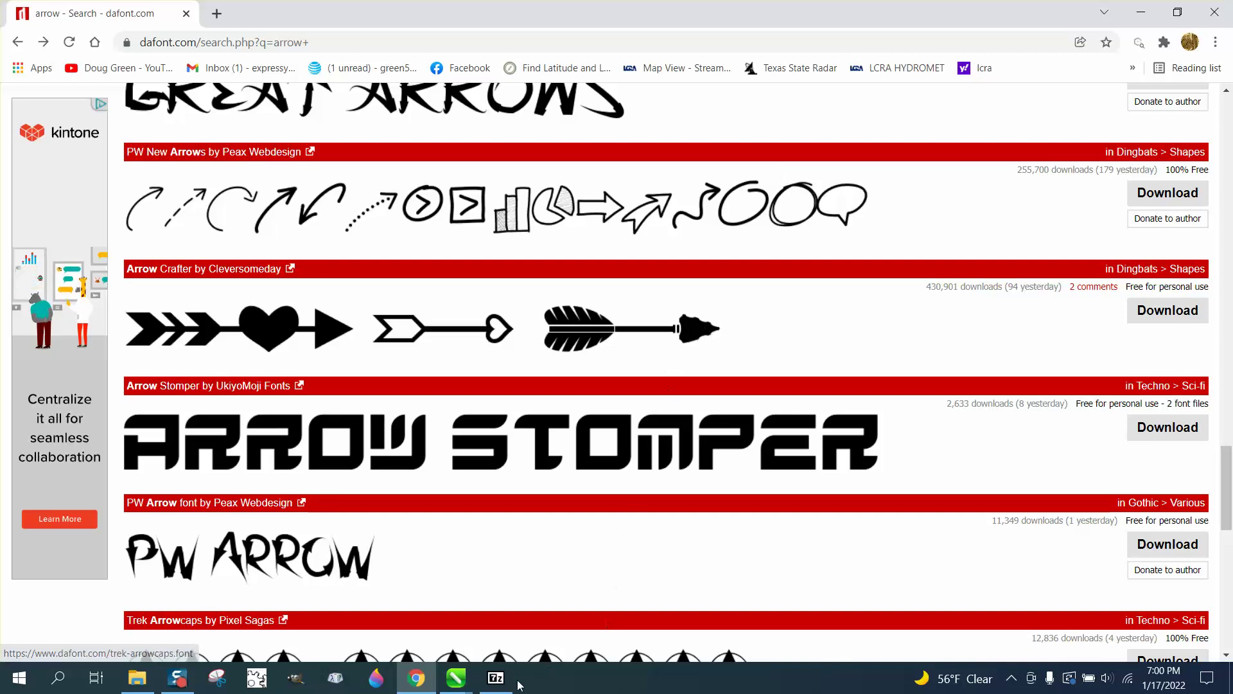
# - Check the Arrow text to doug drawing in CorelDRAW, then return to the arrow search results
pyautogui.click(454, 685)
pyautogui.click(478, 610)
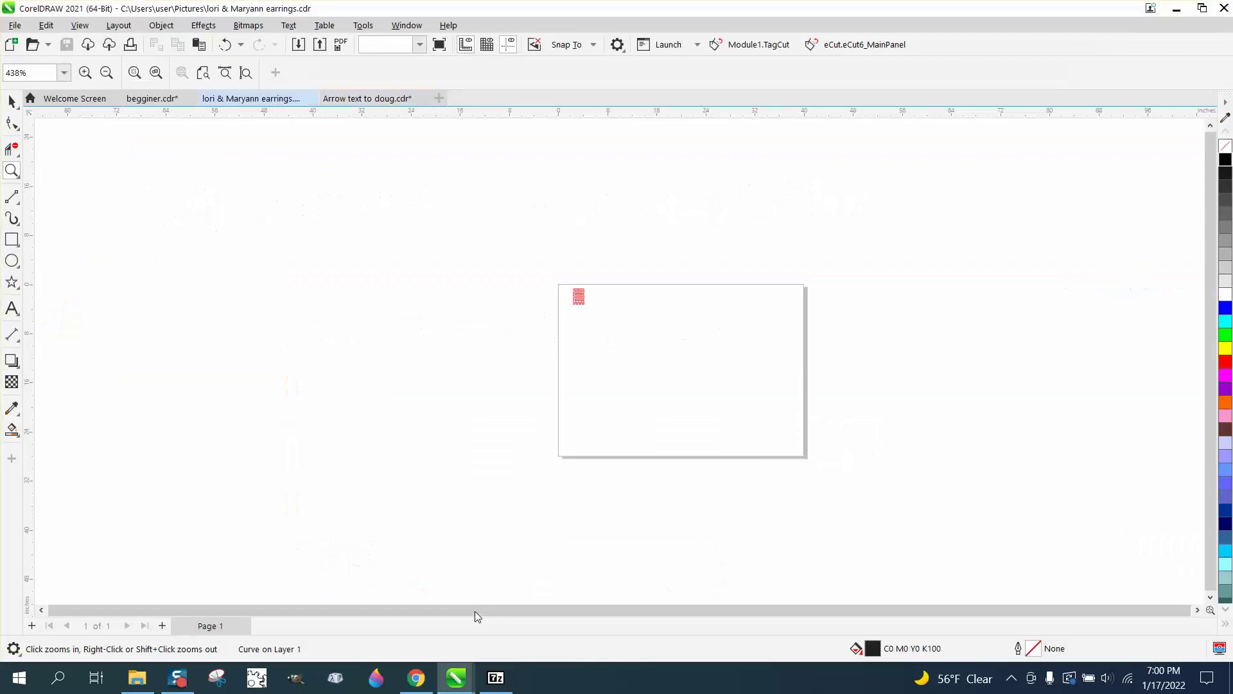
pyautogui.click(341, 98)
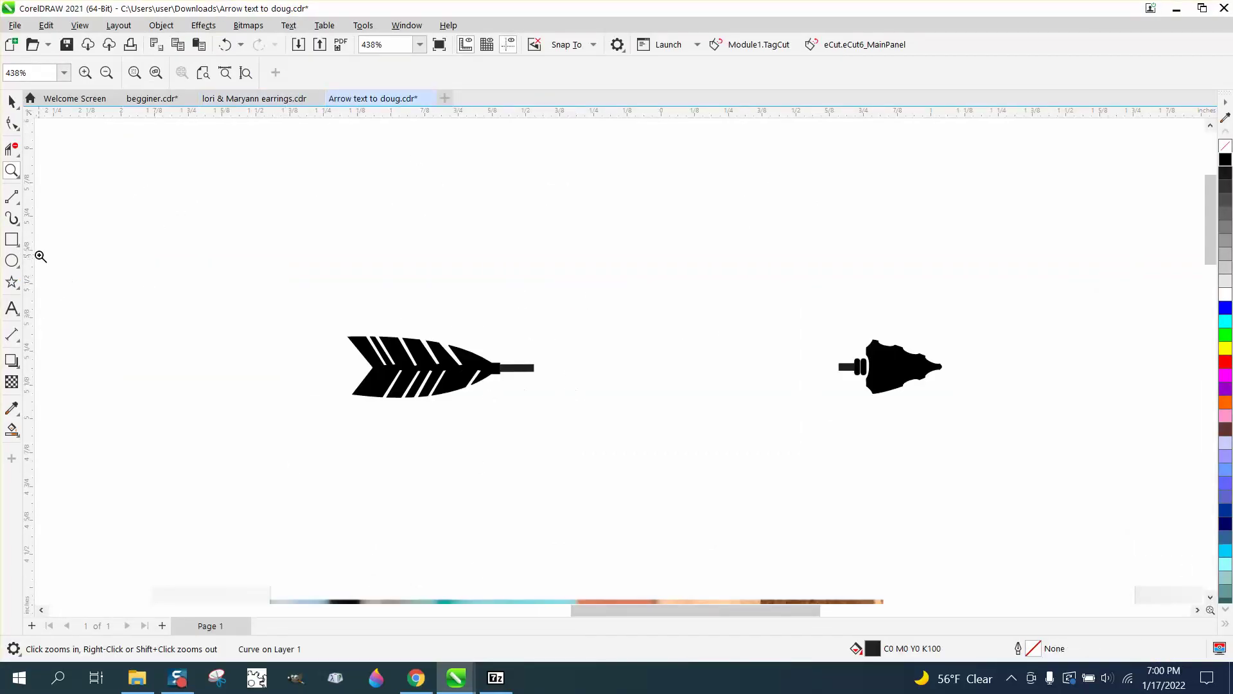
pyautogui.click(416, 678)
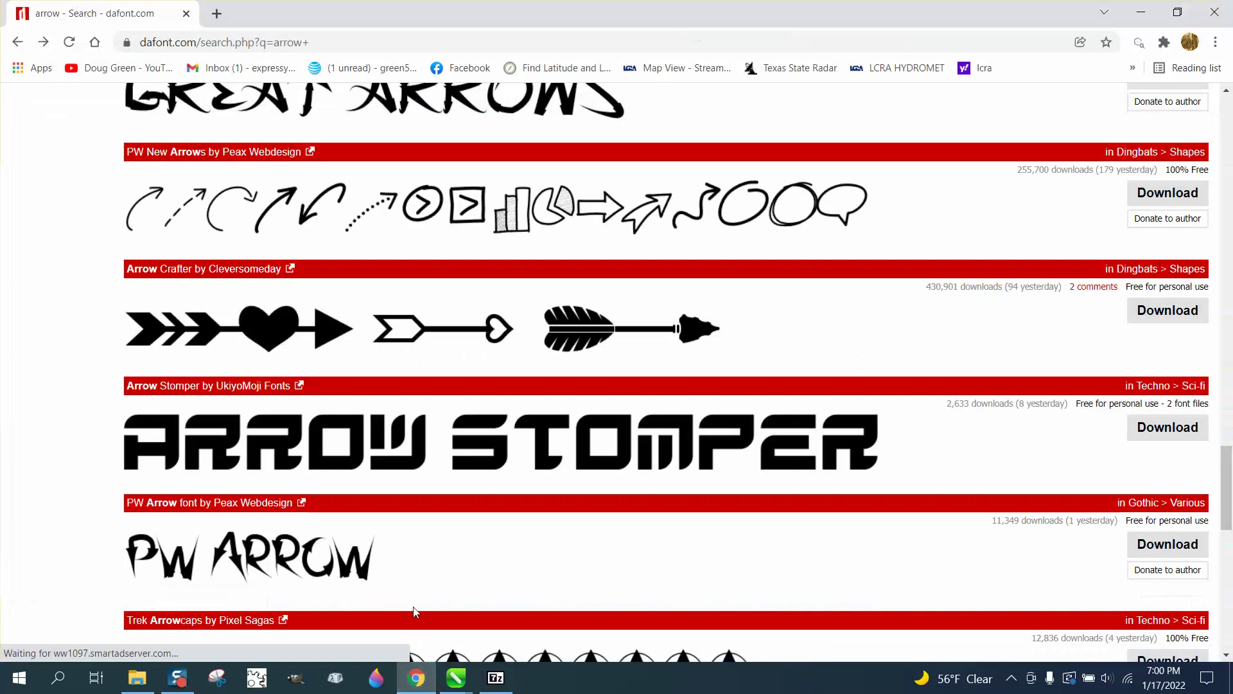
pyautogui.scroll(-3, 578, 418)
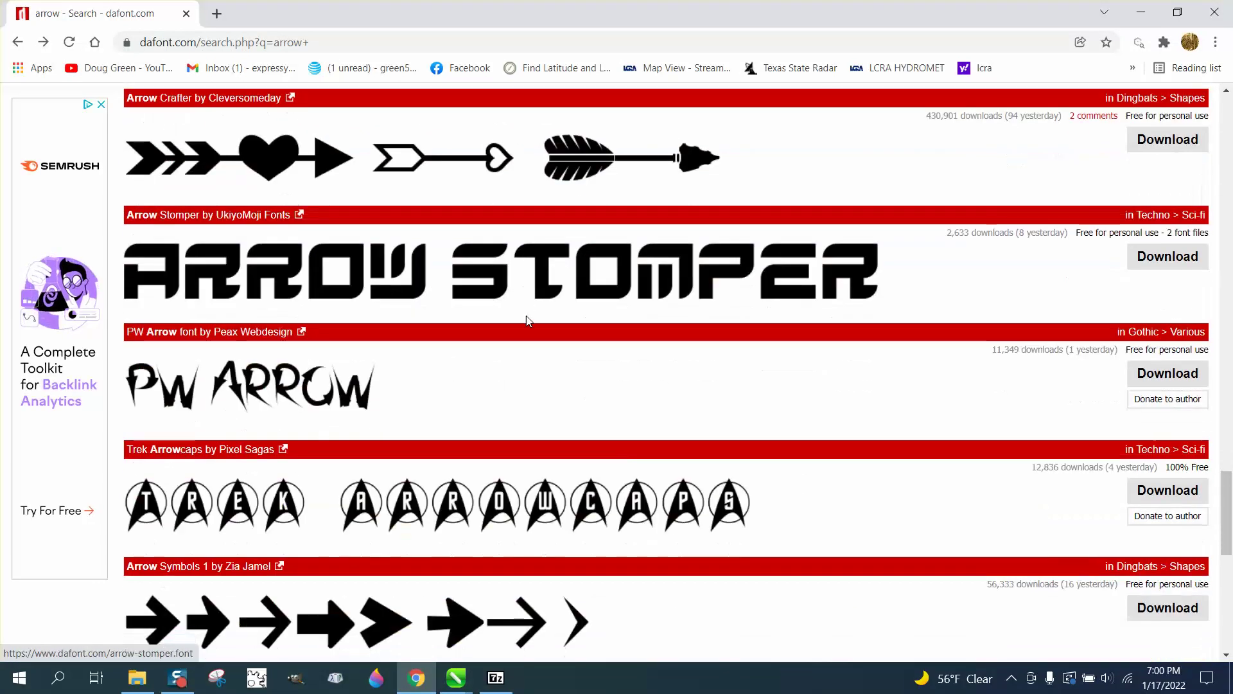
pyautogui.scroll(6, 532, 365)
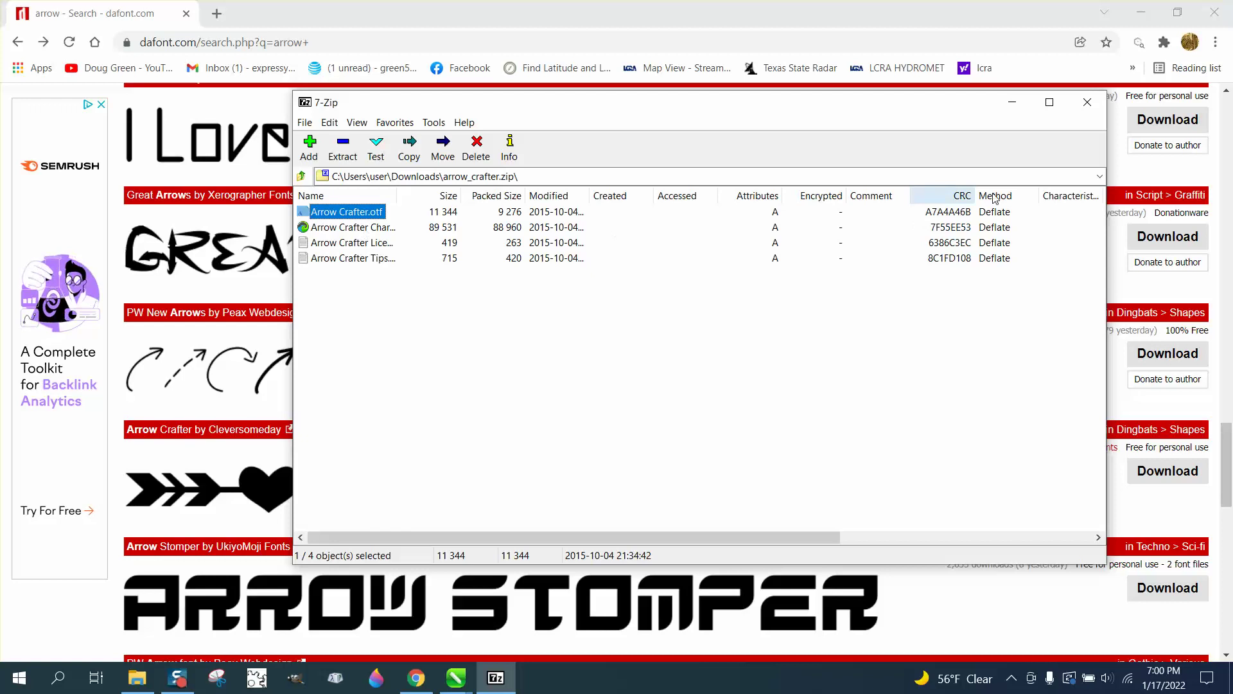
# - View the Arrow Crafter Character Key chart from the archive, then close it
pyautogui.click(372, 228)
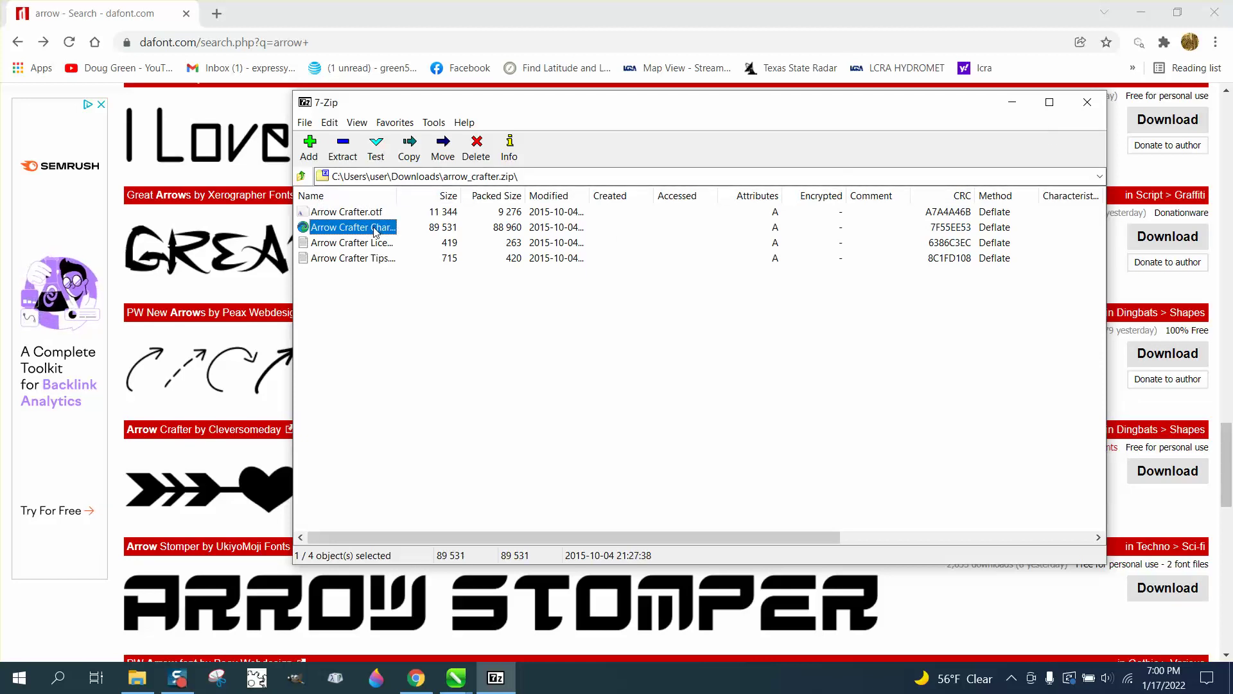
pyautogui.doubleClick(371, 228)
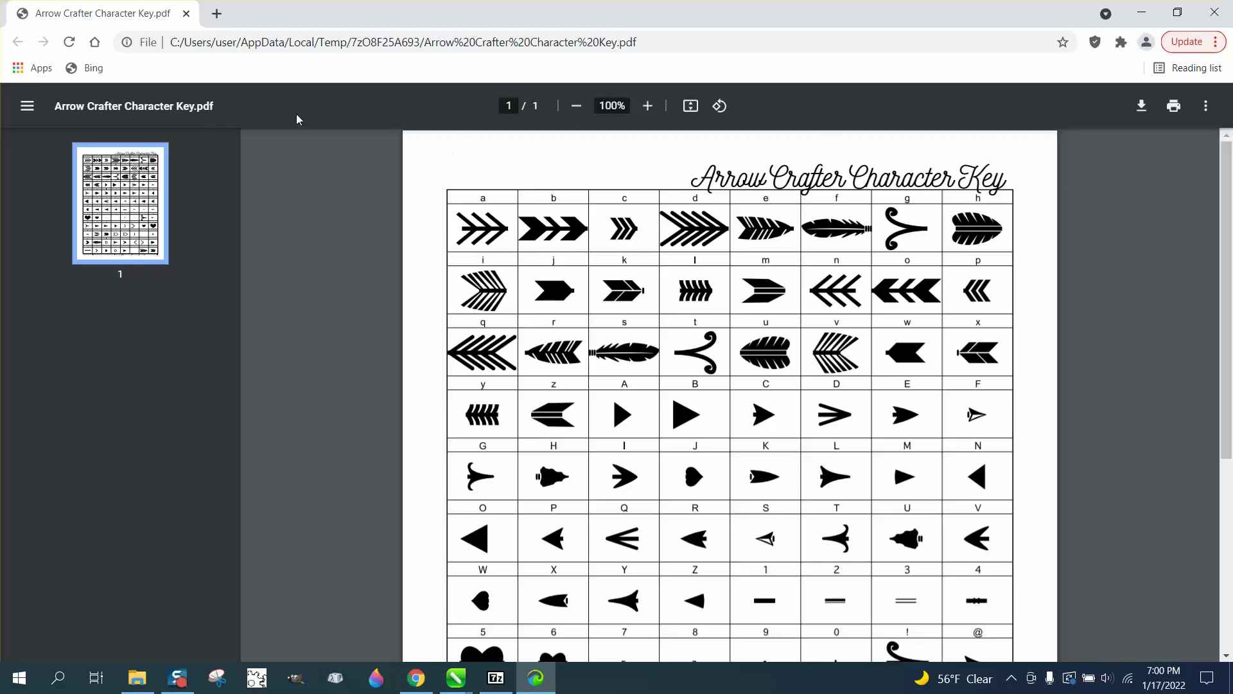
pyautogui.click(187, 14)
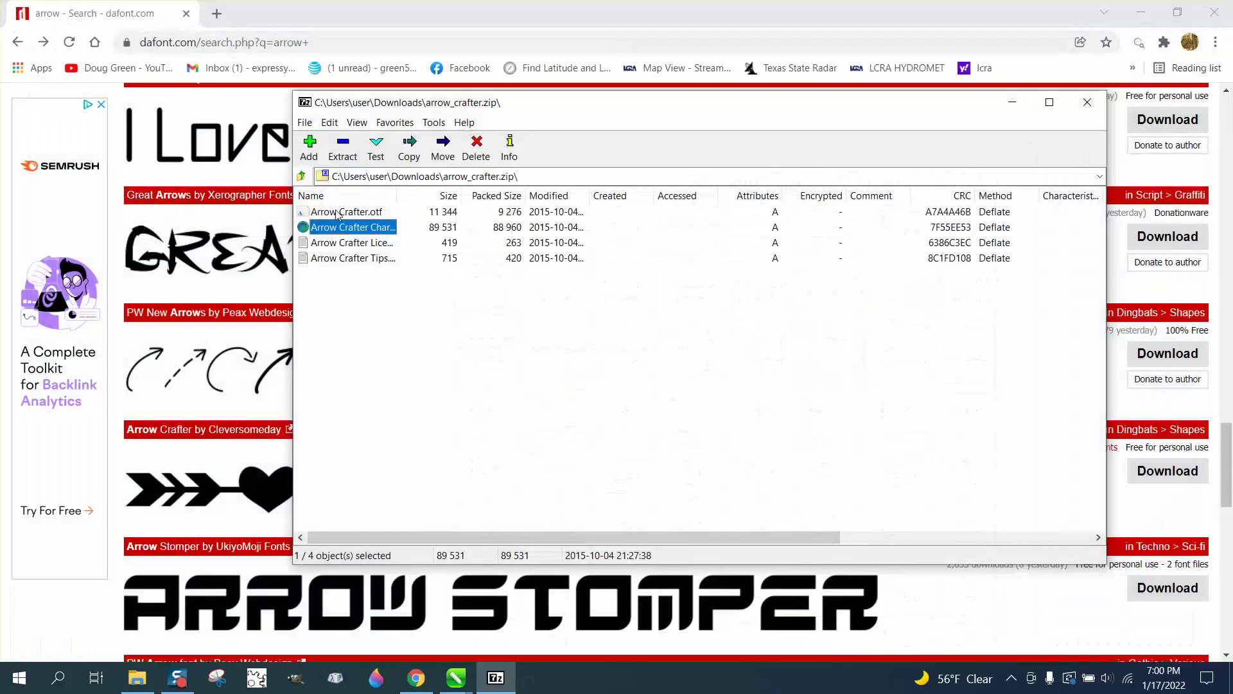
# - Bring up the Arrow text to doug drawing and zoom into the blank area above the arrows
pyautogui.click(456, 678)
pyautogui.click(629, 611)
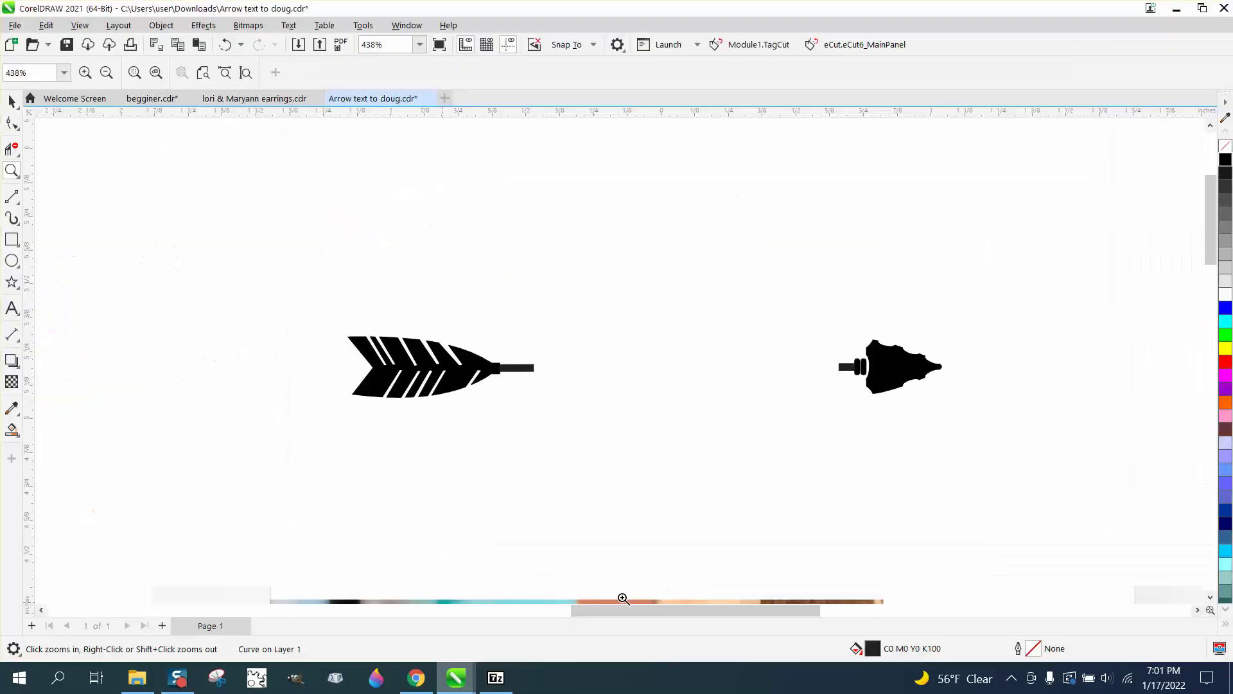
pyautogui.click(346, 258)
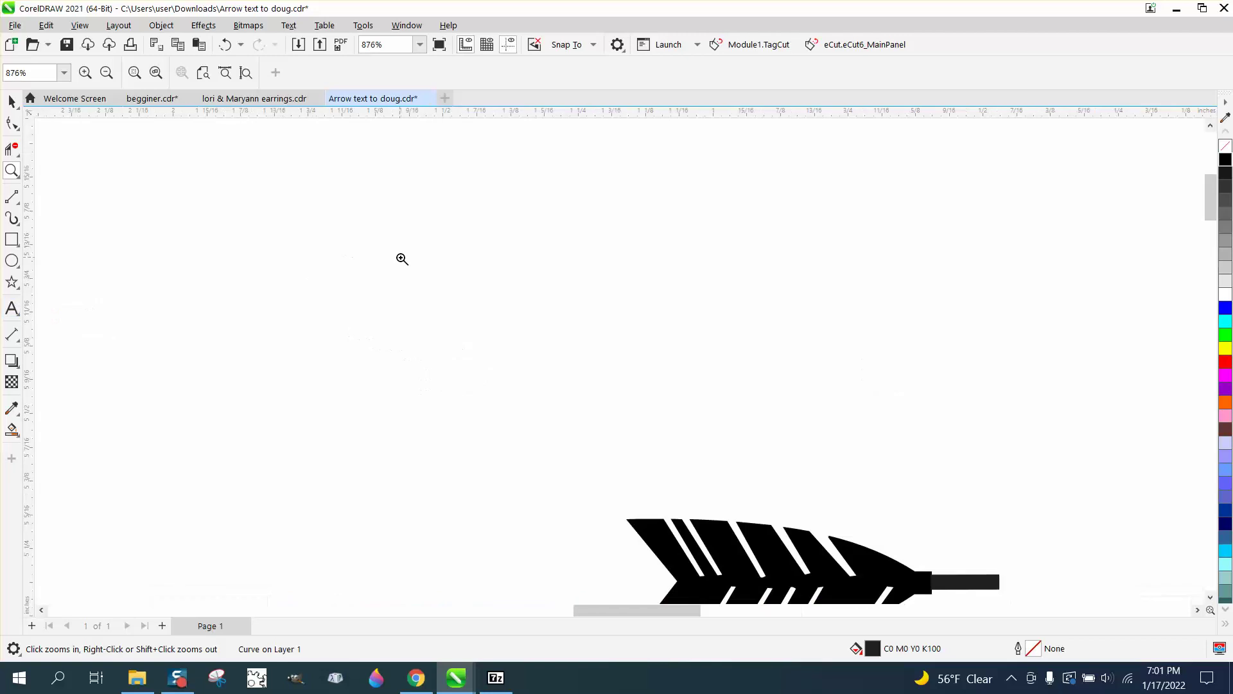
pyautogui.click(234, 303)
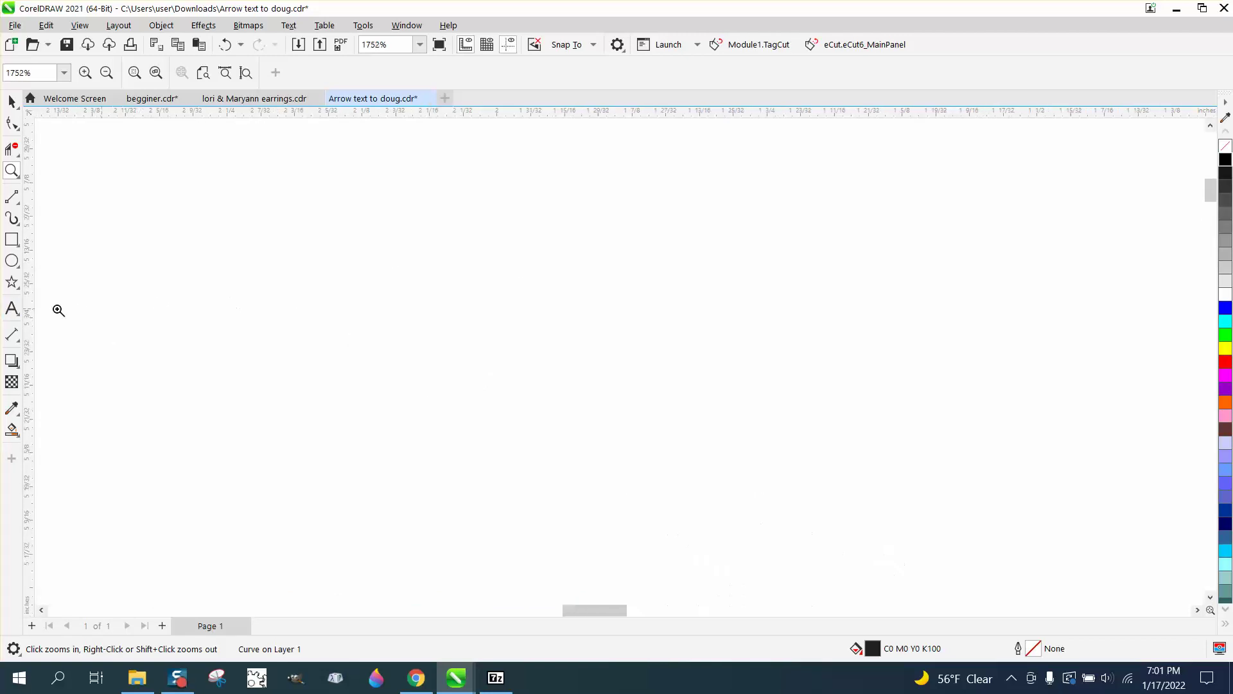
# - Add a text line reading 'abcdefgiofafleara' on the canvas and finish editing it
pyautogui.click(11, 309)
pyautogui.click(205, 299)
pyautogui.write('a')
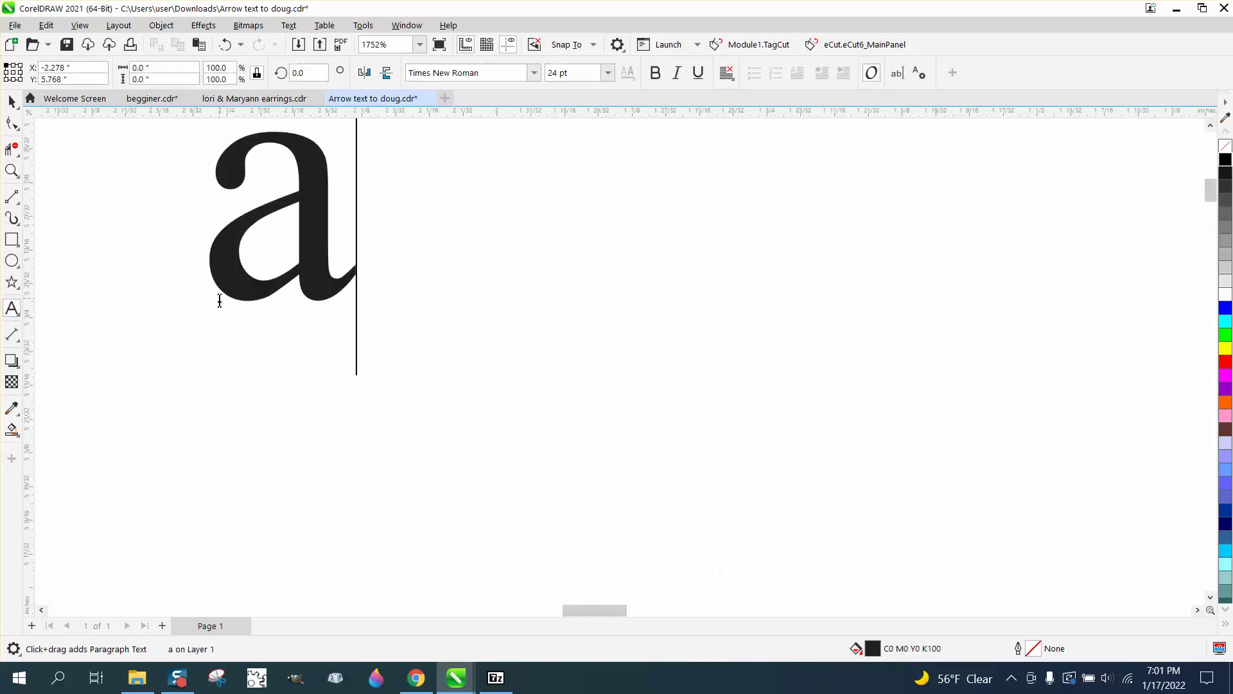
pyautogui.write('bc')
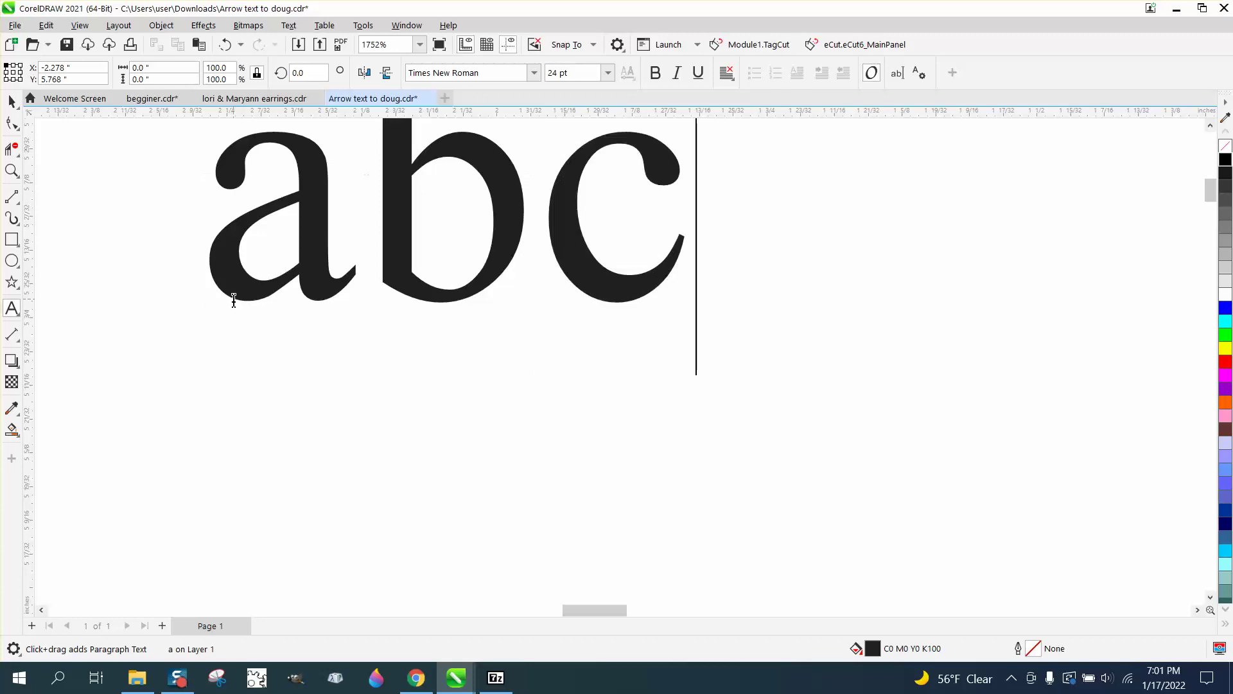
pyautogui.write('defgi')
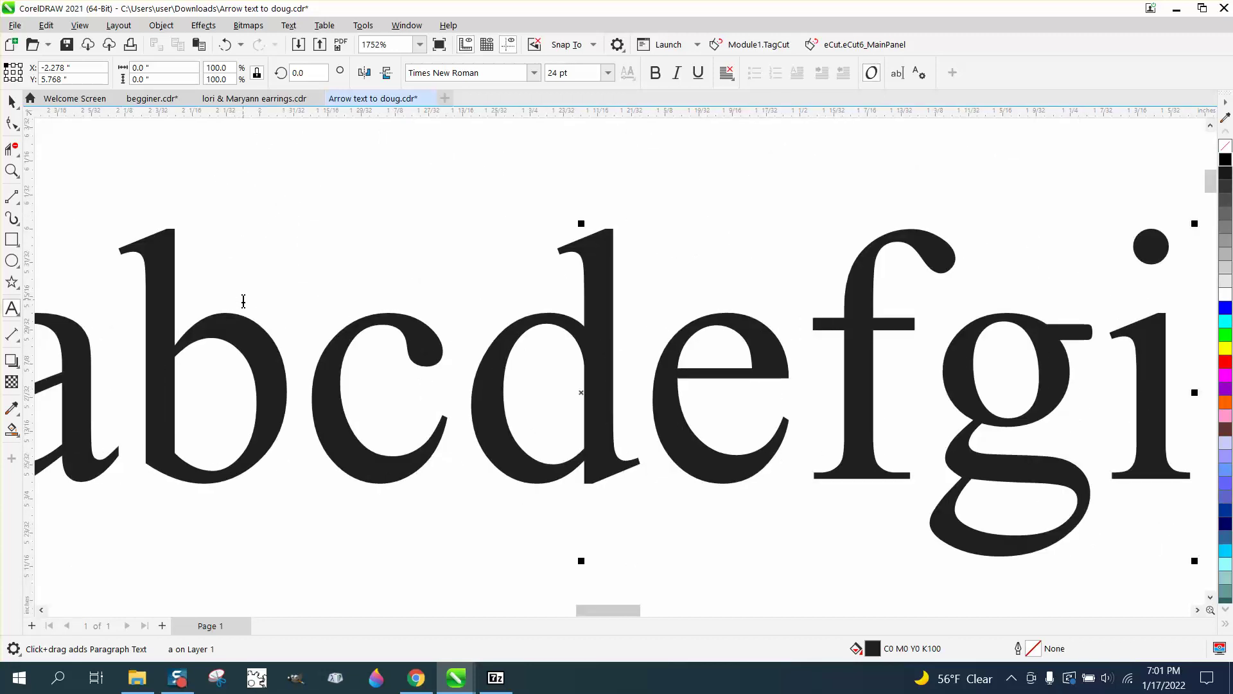
pyautogui.write('ofafleara')
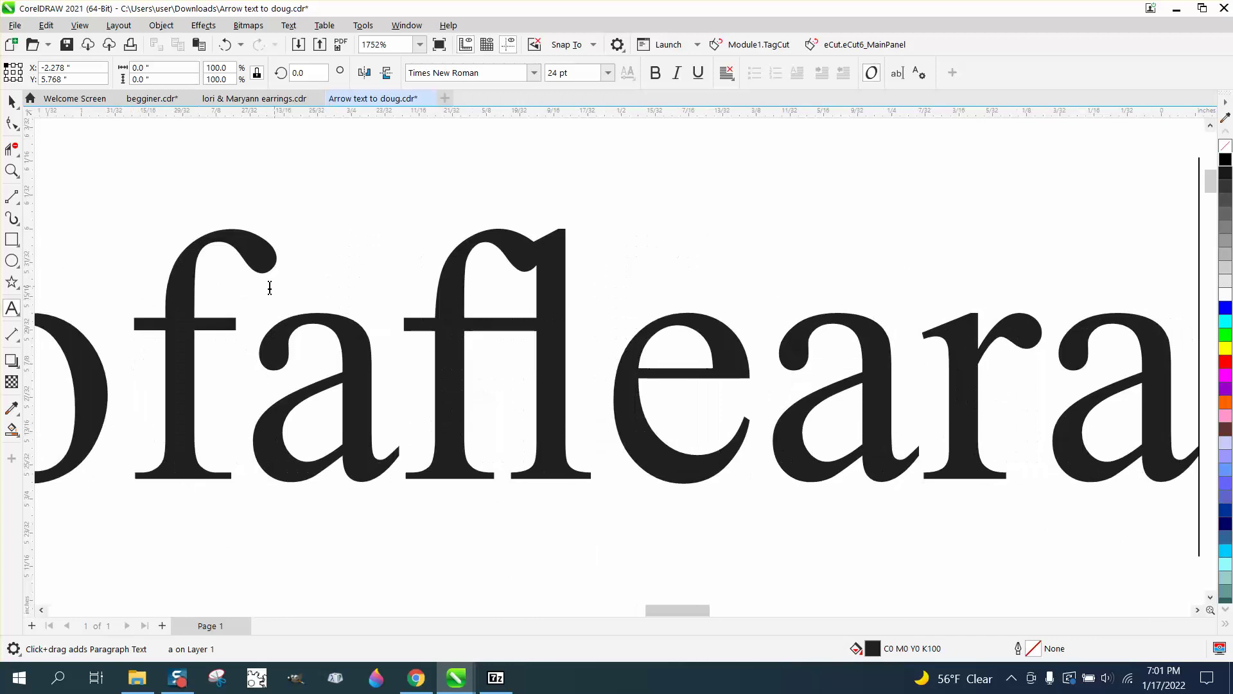
pyautogui.scroll(-3, 270, 287)
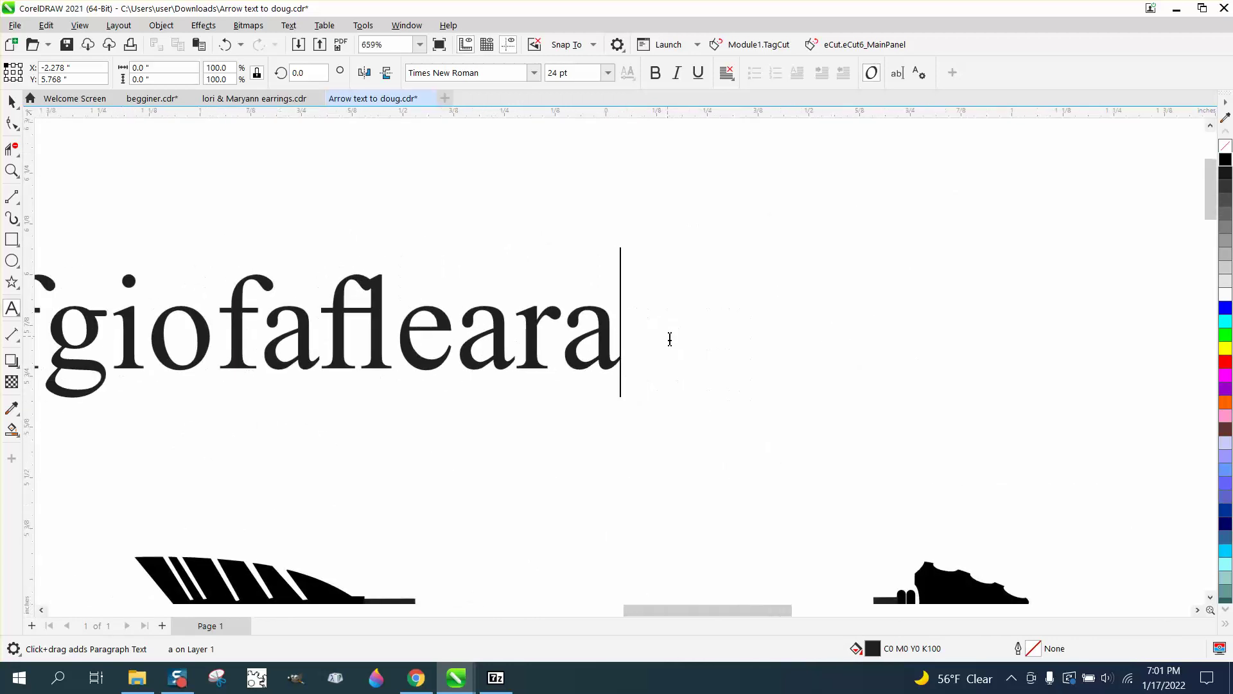
pyautogui.hotkey('ctrl', 'space')
pyautogui.scroll(-1, 468, 247)
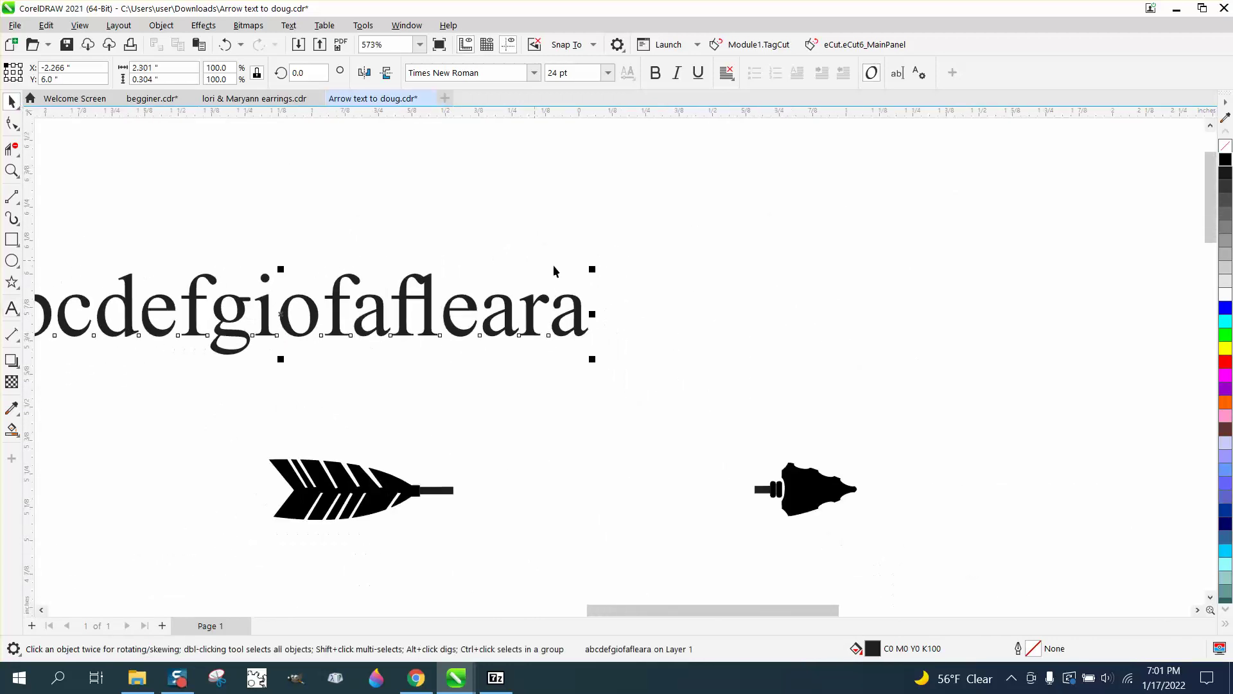
# - Apply the Arrow Crafter font to 'abcdefgiofafleara' and drag the glyph line above Tonya
pyautogui.click(533, 72)
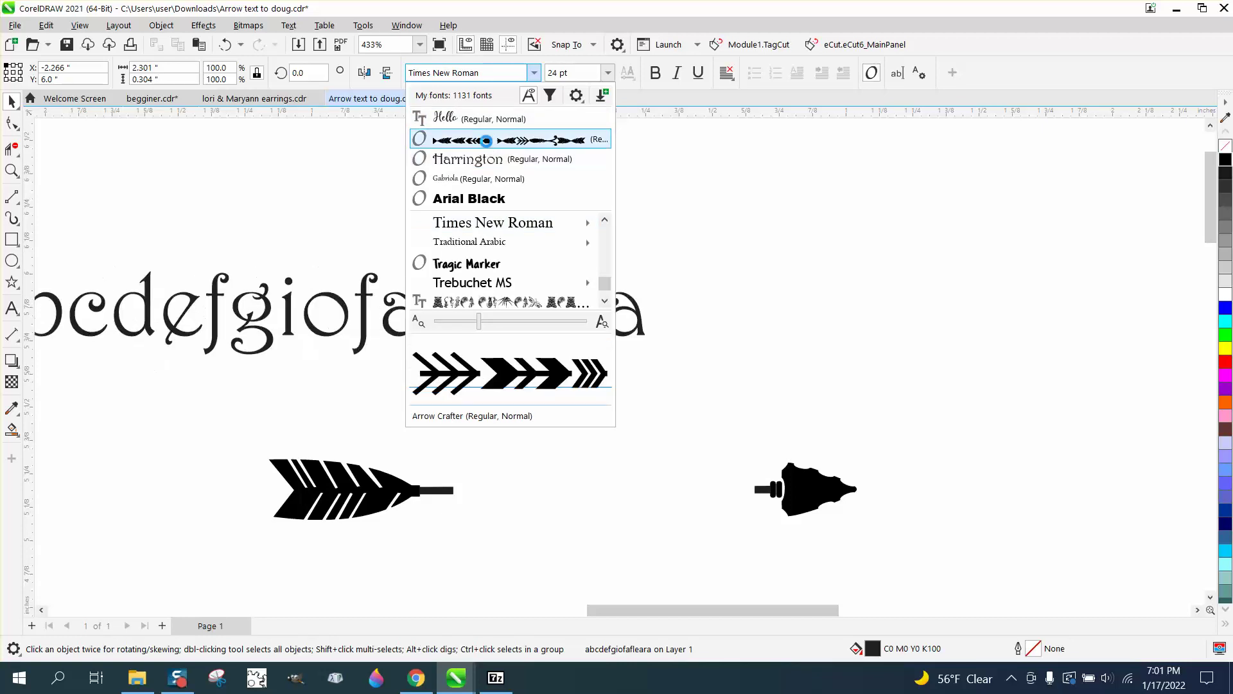
pyautogui.click(507, 139)
pyautogui.scroll(-1, 599, 220)
pyautogui.scroll(-5, 514, 353)
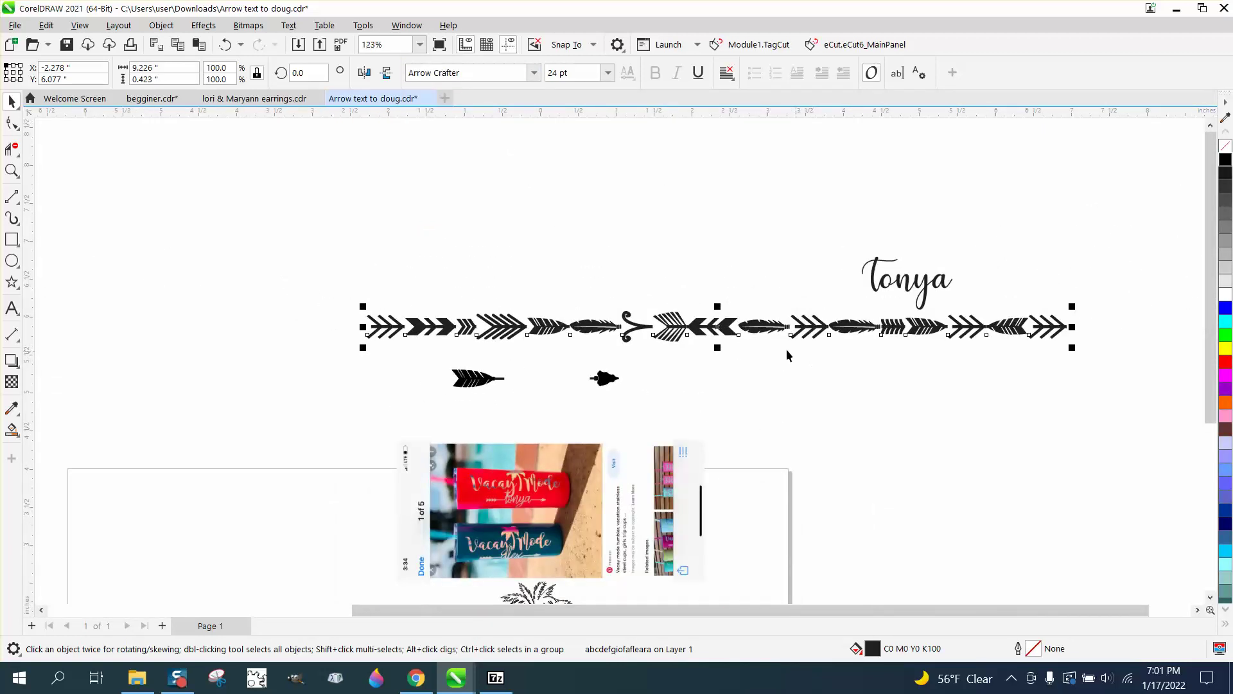
pyautogui.moveTo(705, 326); pyautogui.dragTo(552, 208)
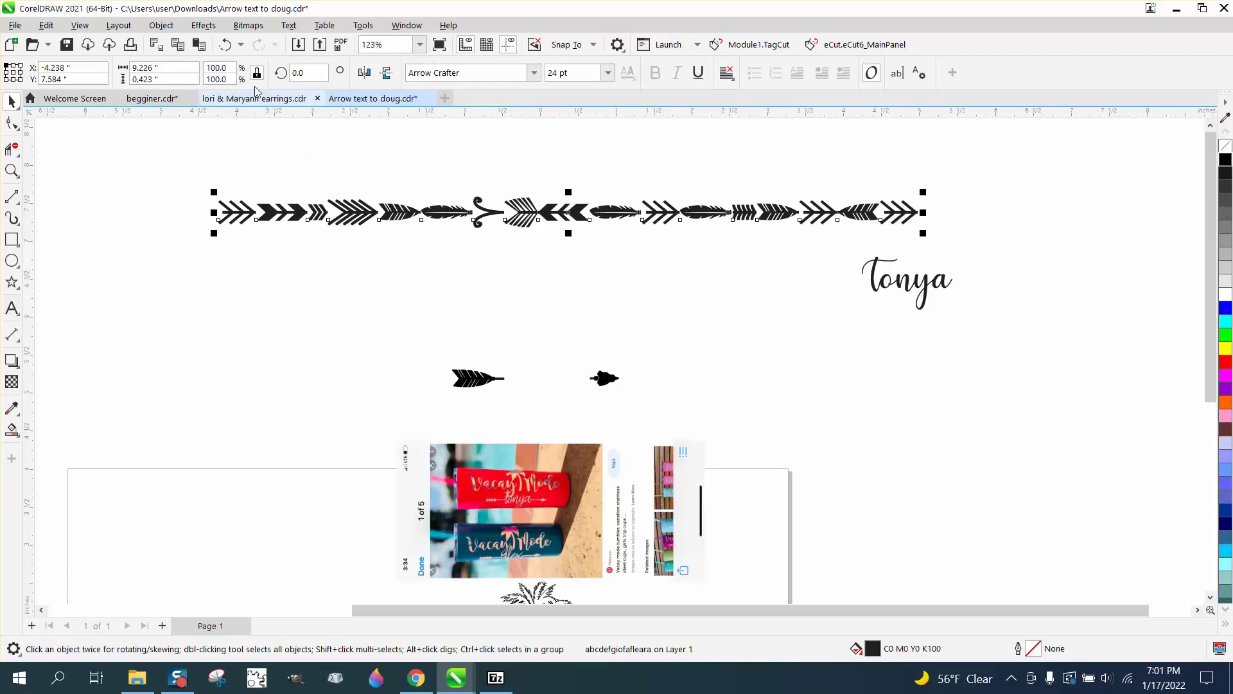
# - Drag a copy of the arrow glyph line below the original and open Change Case for it
pyautogui.click(289, 26)
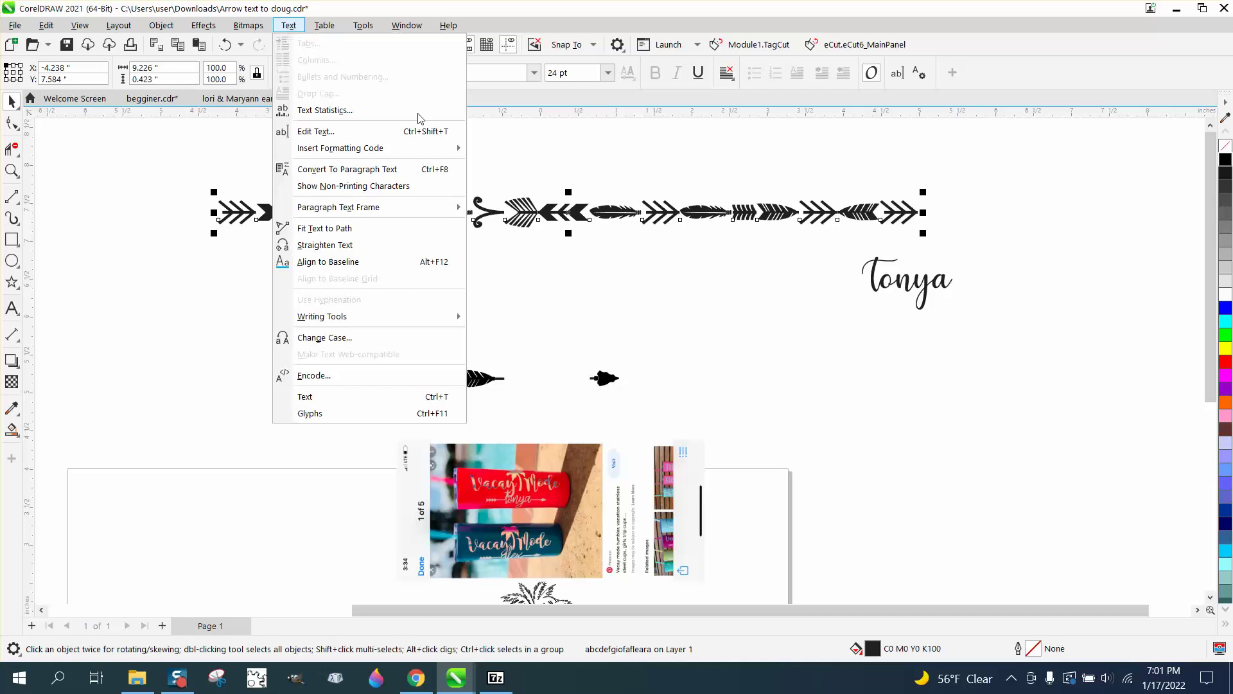
pyautogui.click(567, 215)
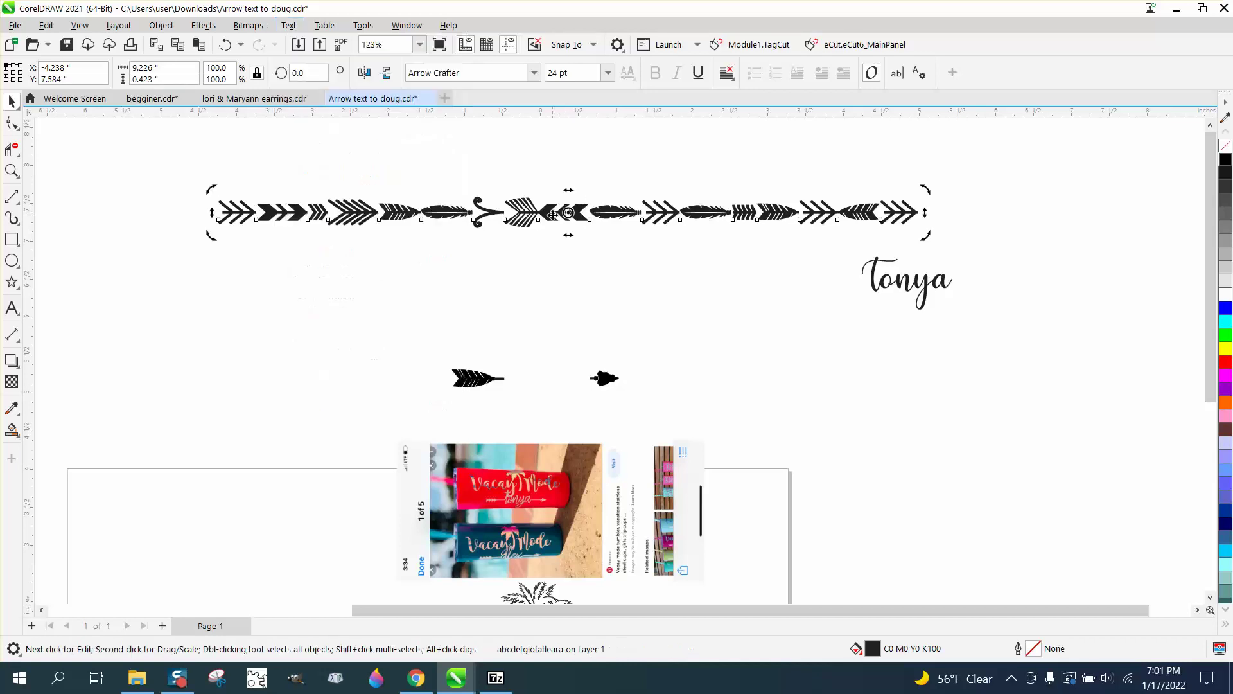
pyautogui.moveTo(574, 214); pyautogui.dragTo(494, 305)
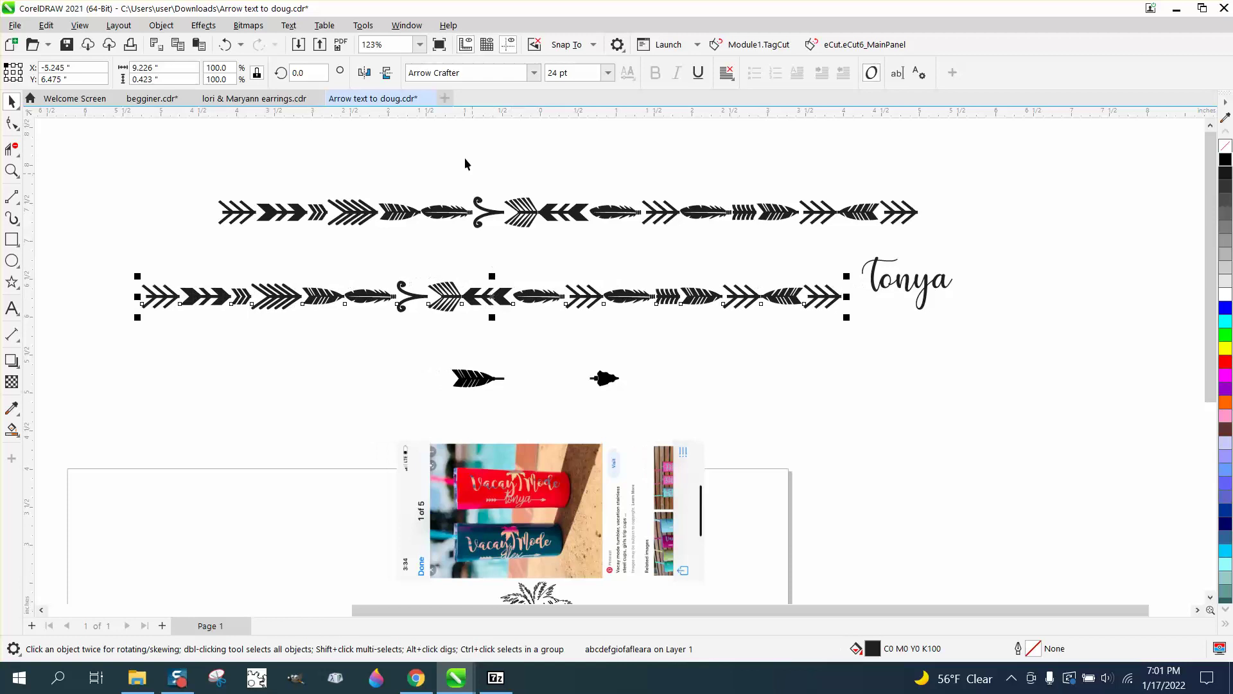
pyautogui.click(288, 25)
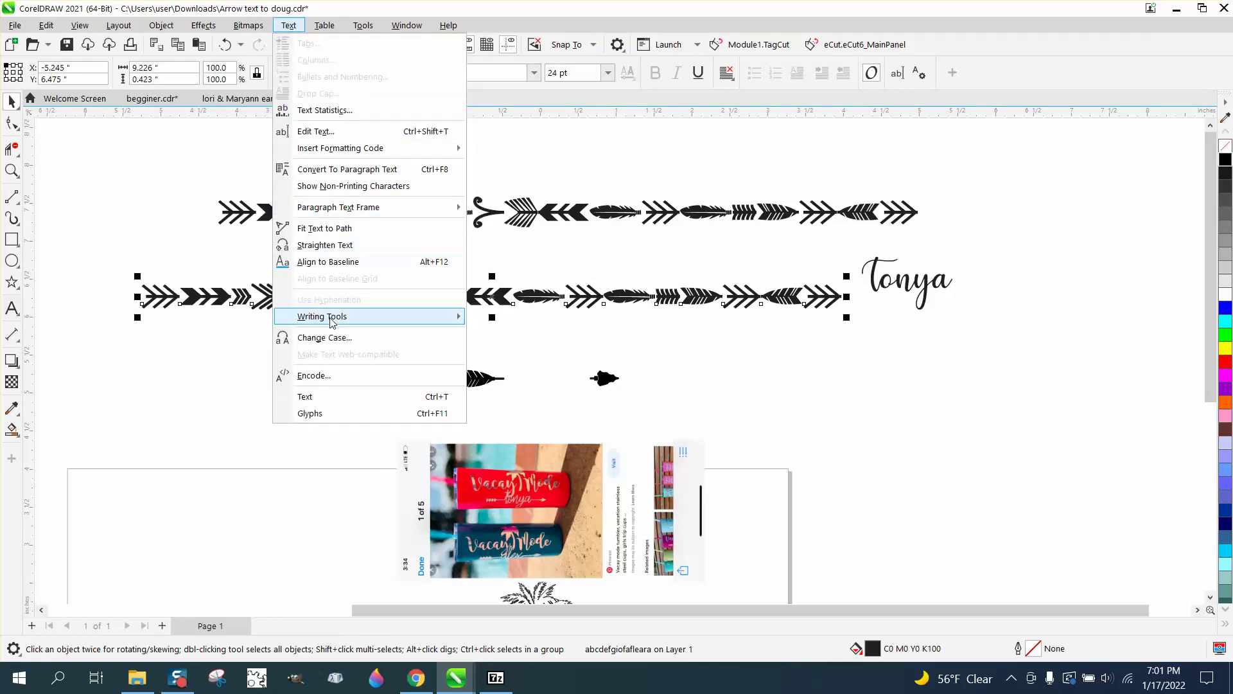
pyautogui.click(407, 338)
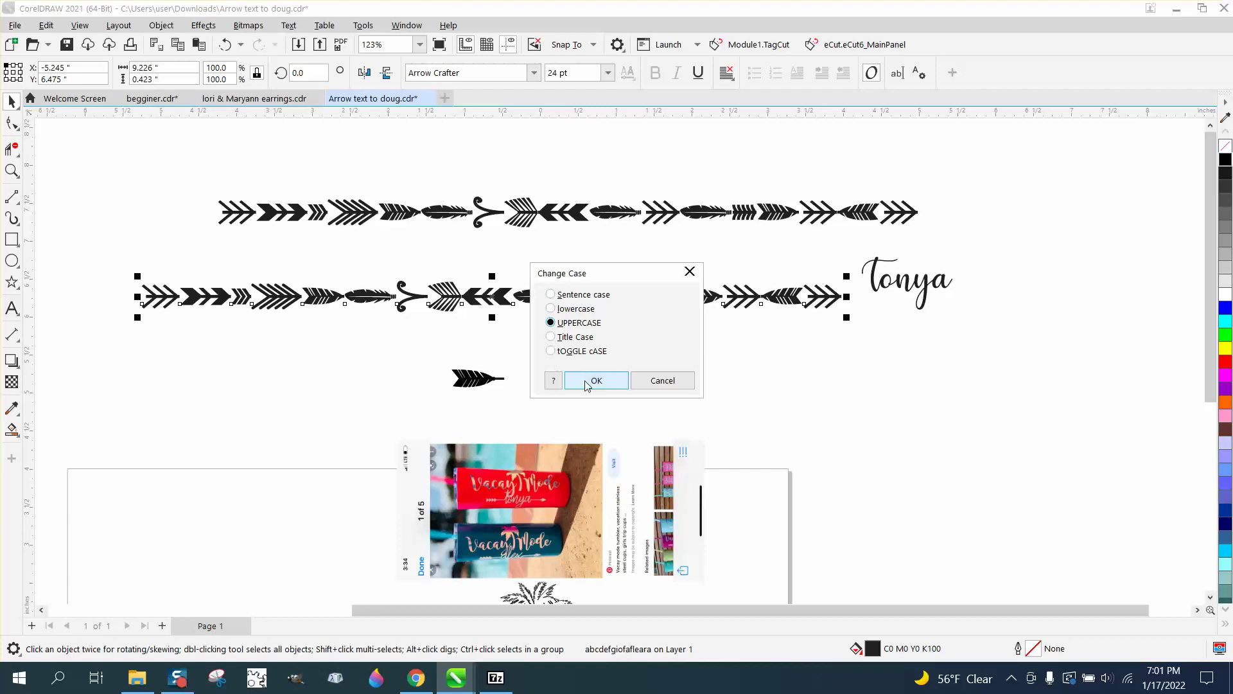
pyautogui.click(582, 380)
pyautogui.click(399, 335)
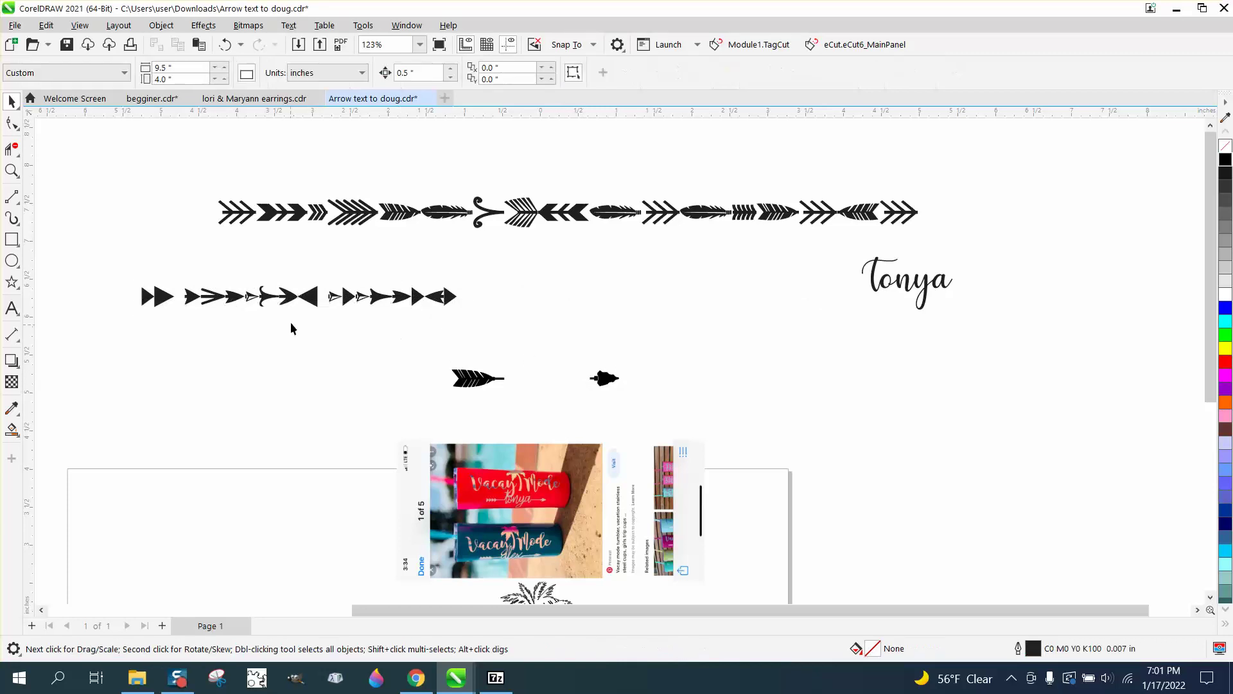
pyautogui.click(597, 373)
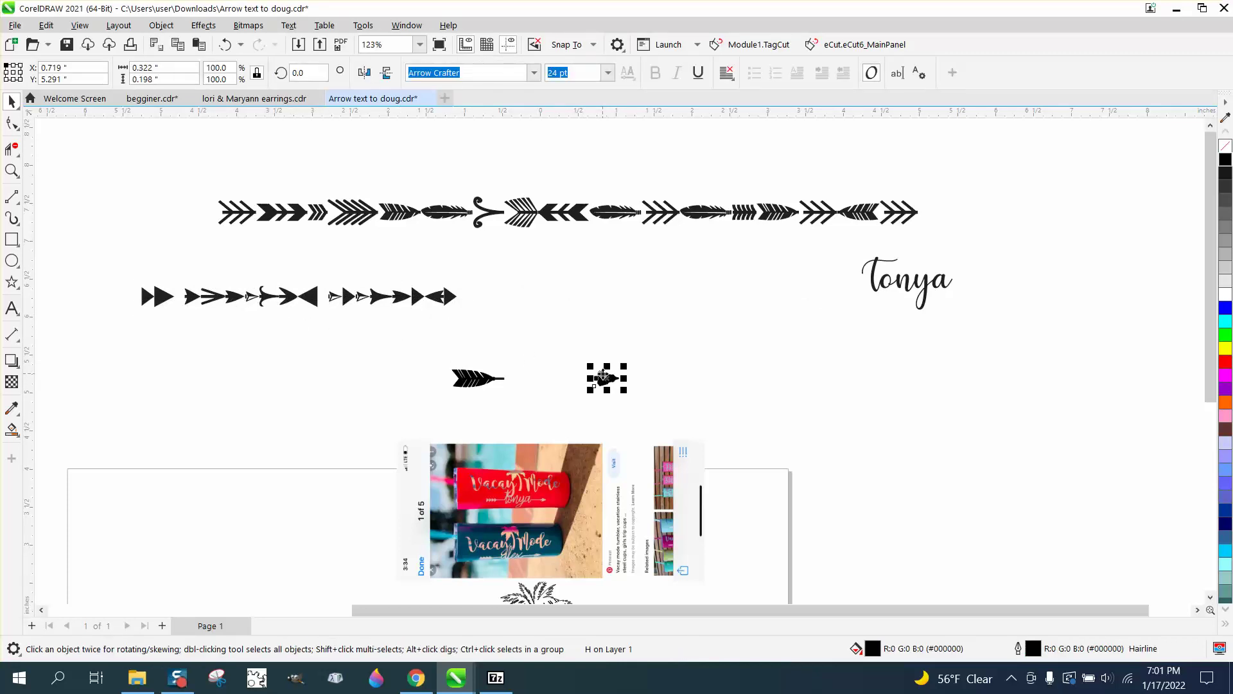
pyautogui.click(534, 73)
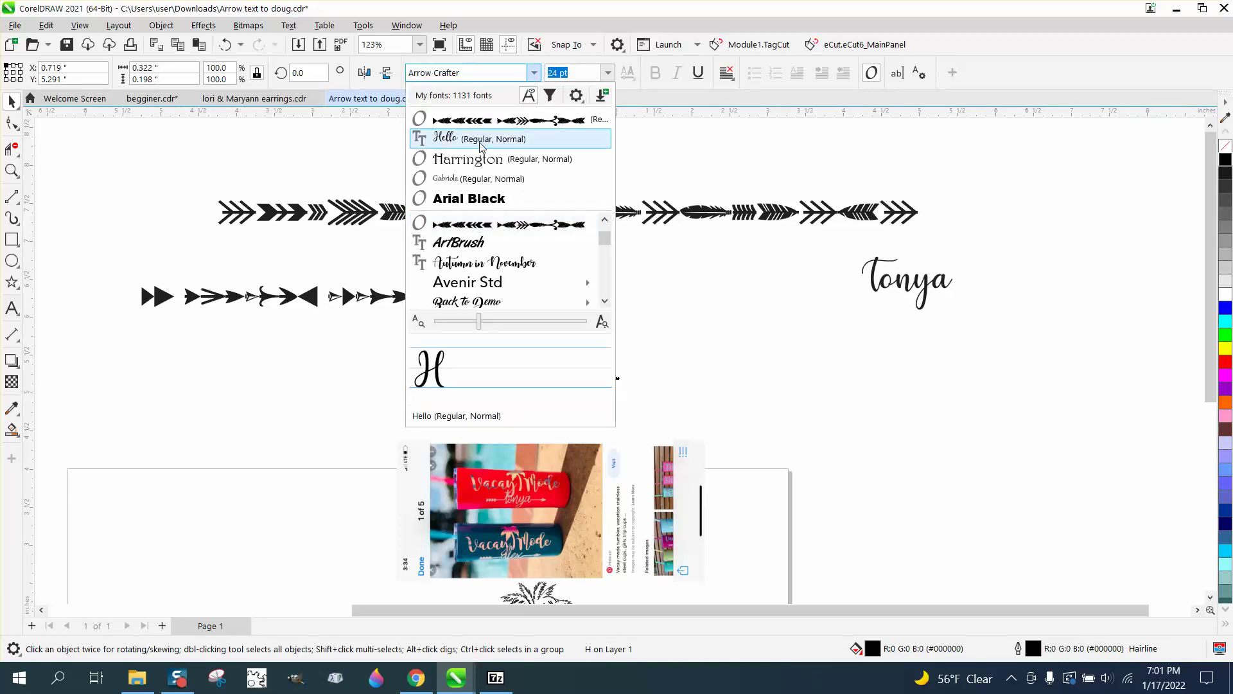
pyautogui.click(479, 200)
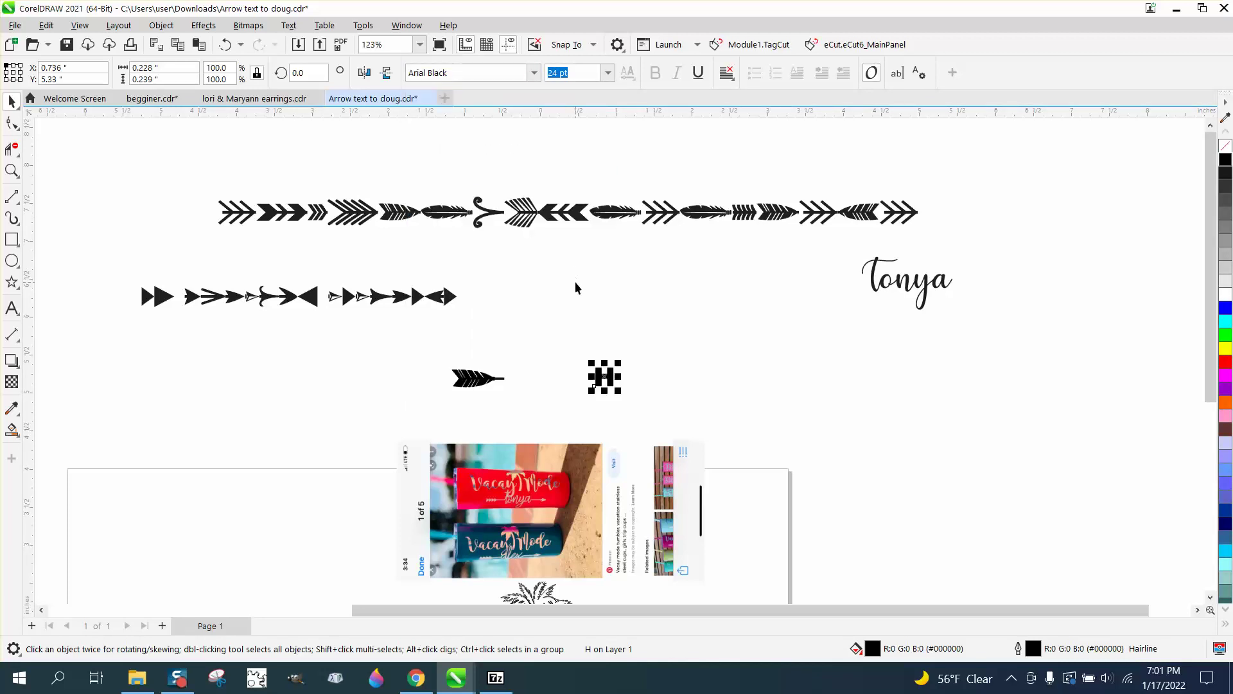
pyautogui.click(534, 73)
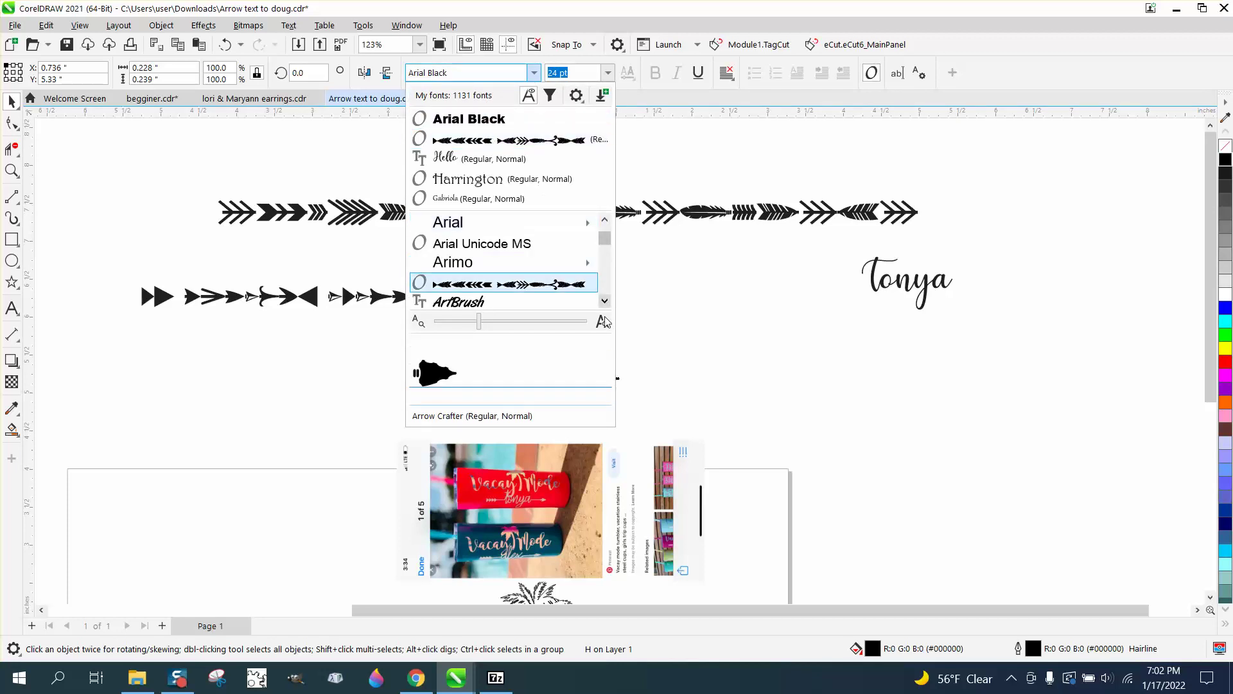
pyautogui.click(653, 362)
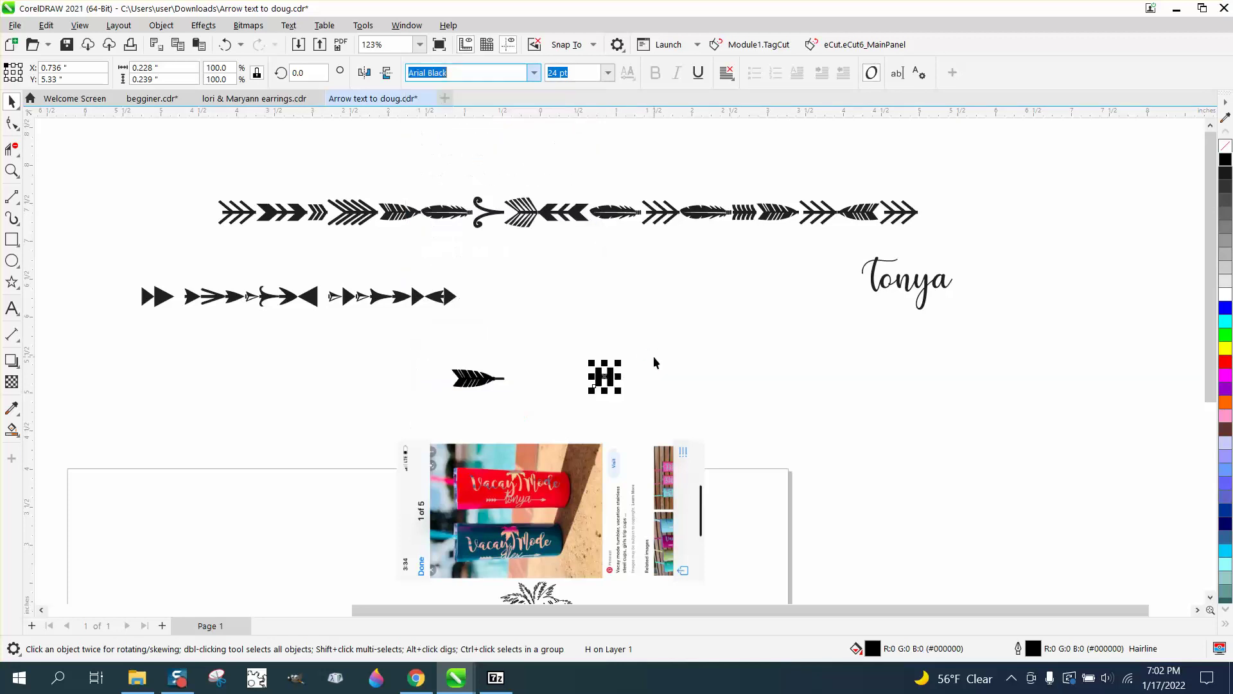
pyautogui.click(532, 74)
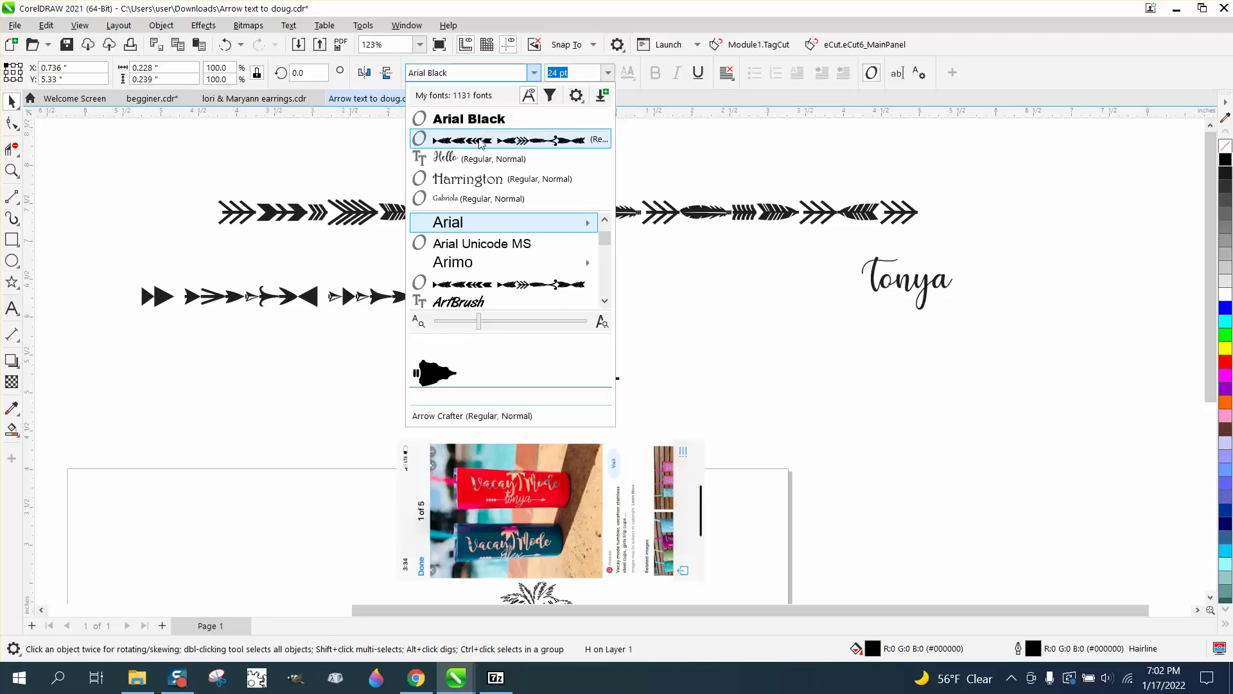
pyautogui.click(481, 140)
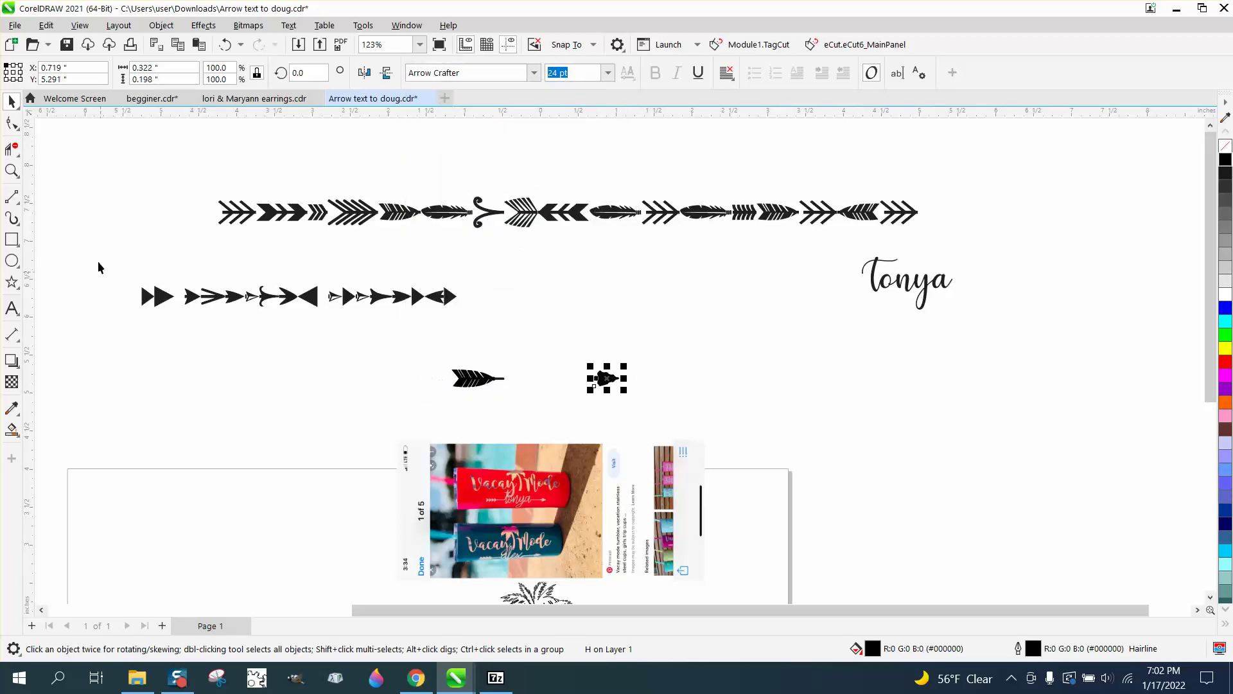
# - Zoom in on the feather and arrowhead and drag Tonya between them
pyautogui.click(14, 175)
pyautogui.moveTo(404, 336); pyautogui.dragTo(639, 395)
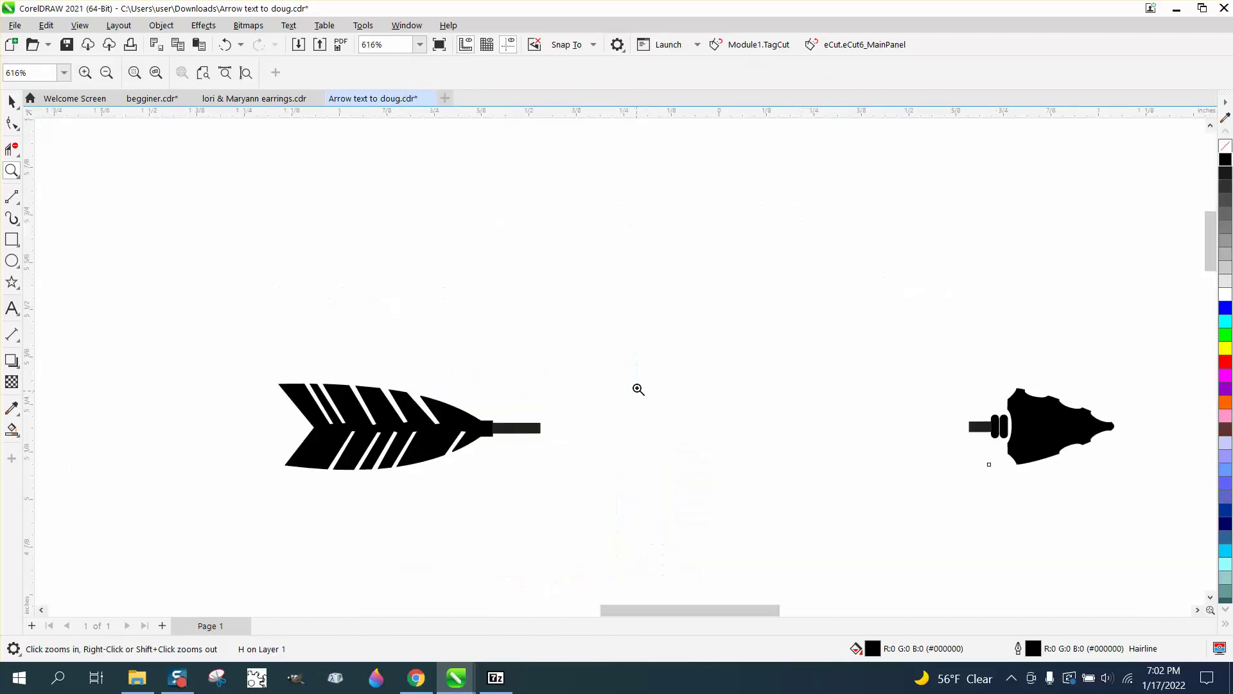
pyautogui.scroll(-3, 607, 324)
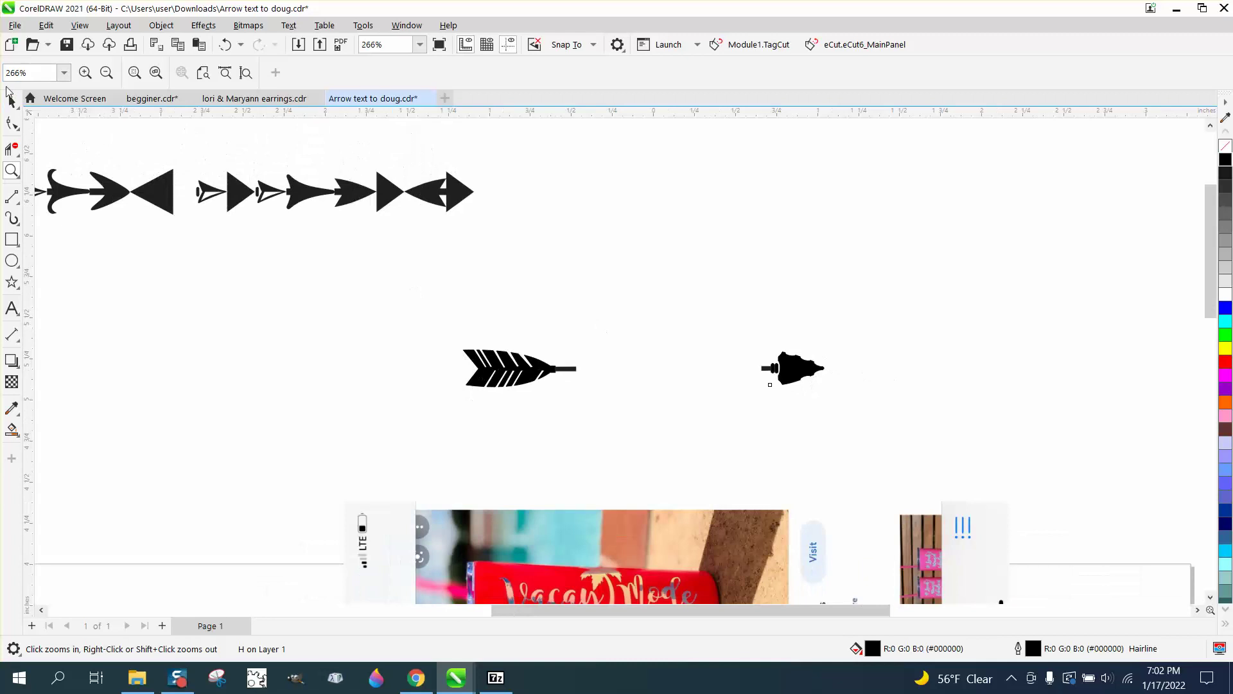
pyautogui.click(11, 100)
pyautogui.scroll(-1, 495, 306)
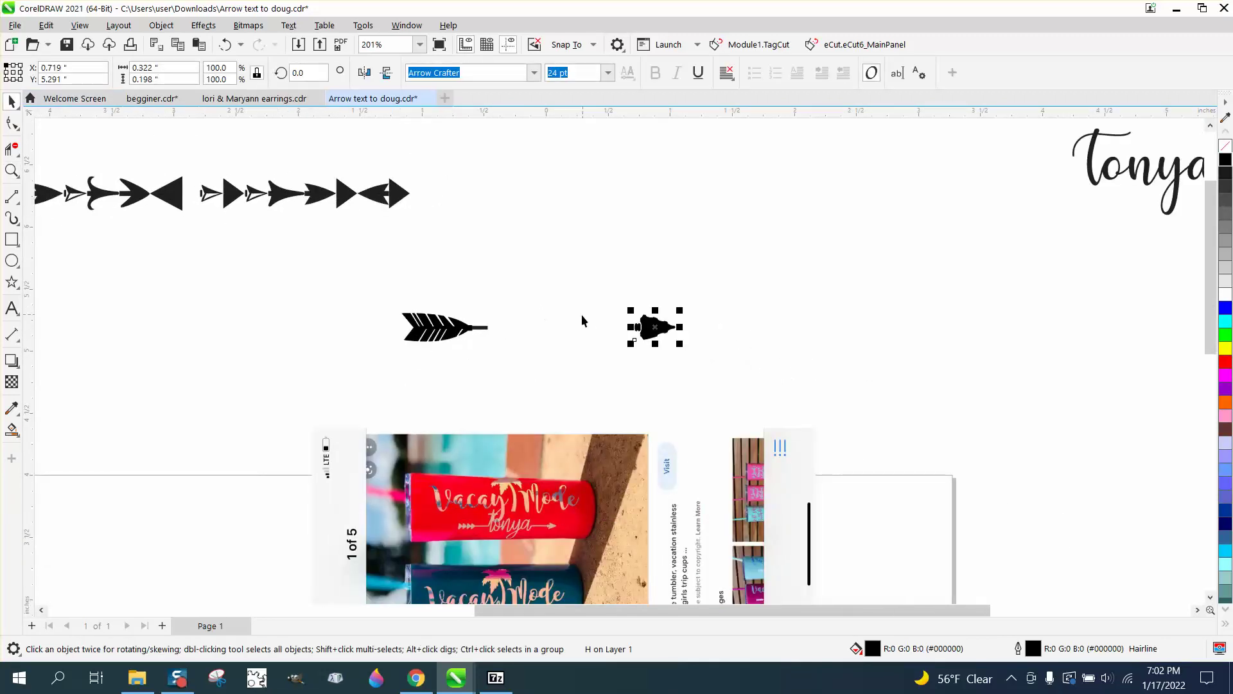
pyautogui.scroll(-1, 581, 314)
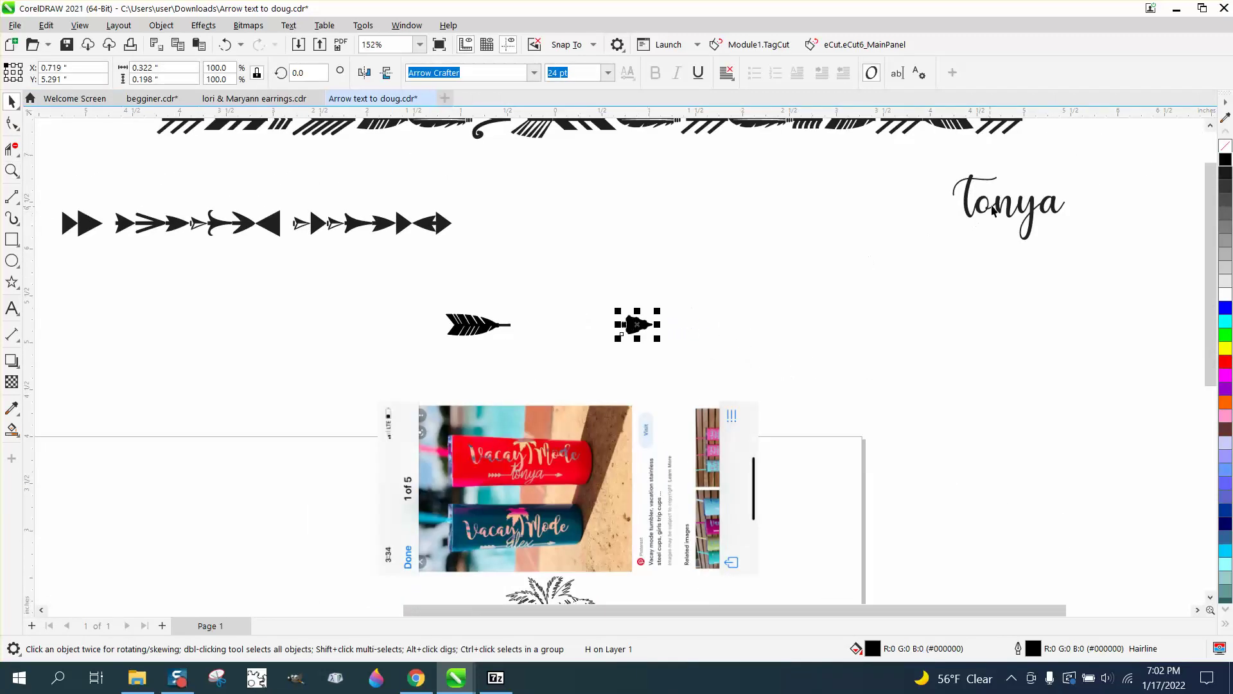
pyautogui.moveTo(1002, 207); pyautogui.dragTo(556, 329)
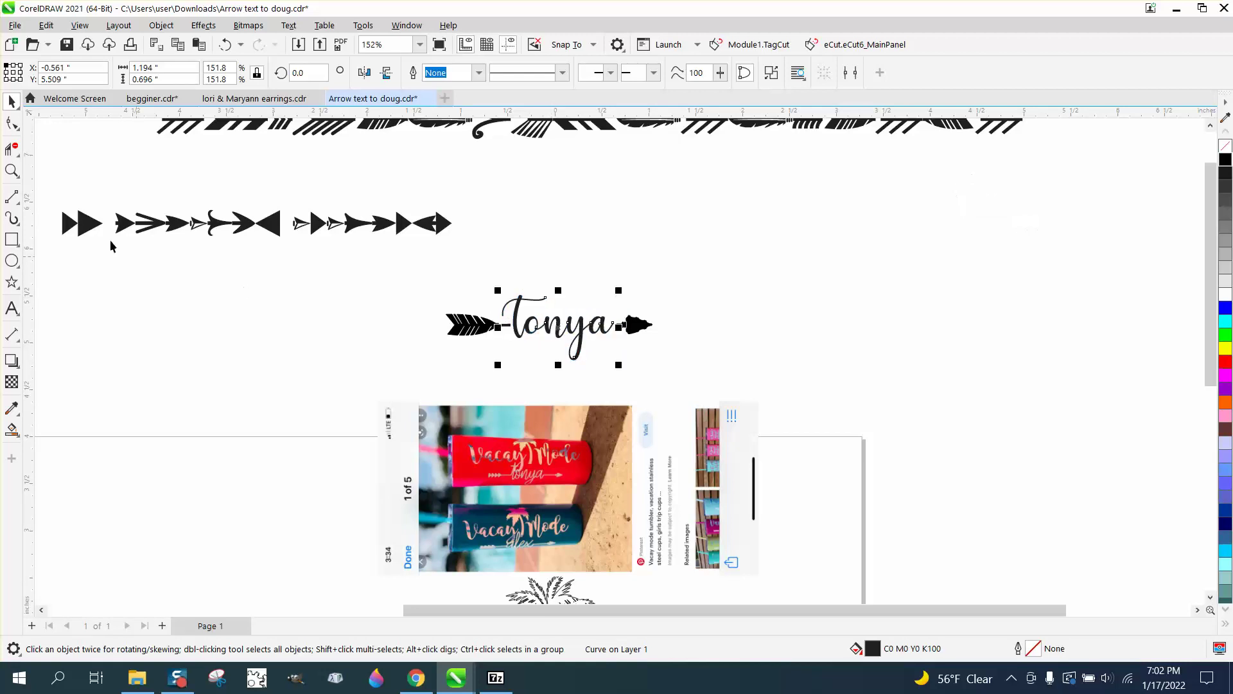
# - Delete the feather's short shaft line and the stub before the arrowhead, then return Tonya between them
pyautogui.click(11, 171)
pyautogui.click(702, 353)
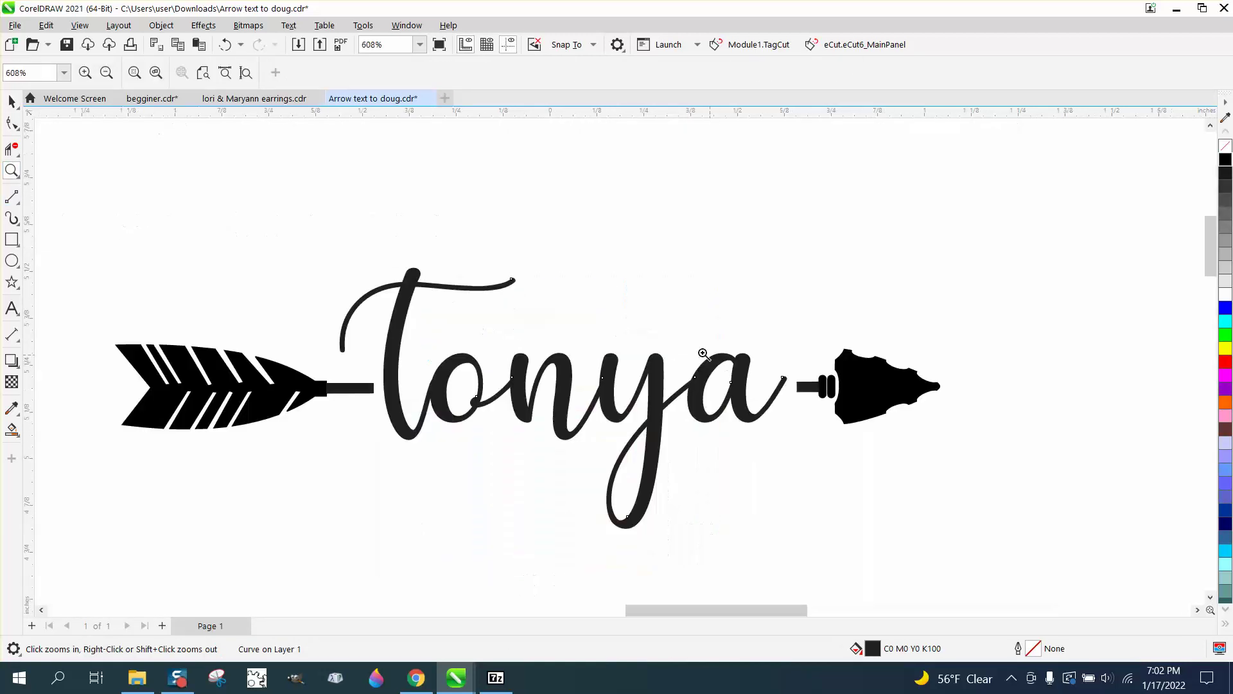
pyautogui.scroll(-2, 523, 274)
pyautogui.click(11, 101)
pyautogui.click(441, 276)
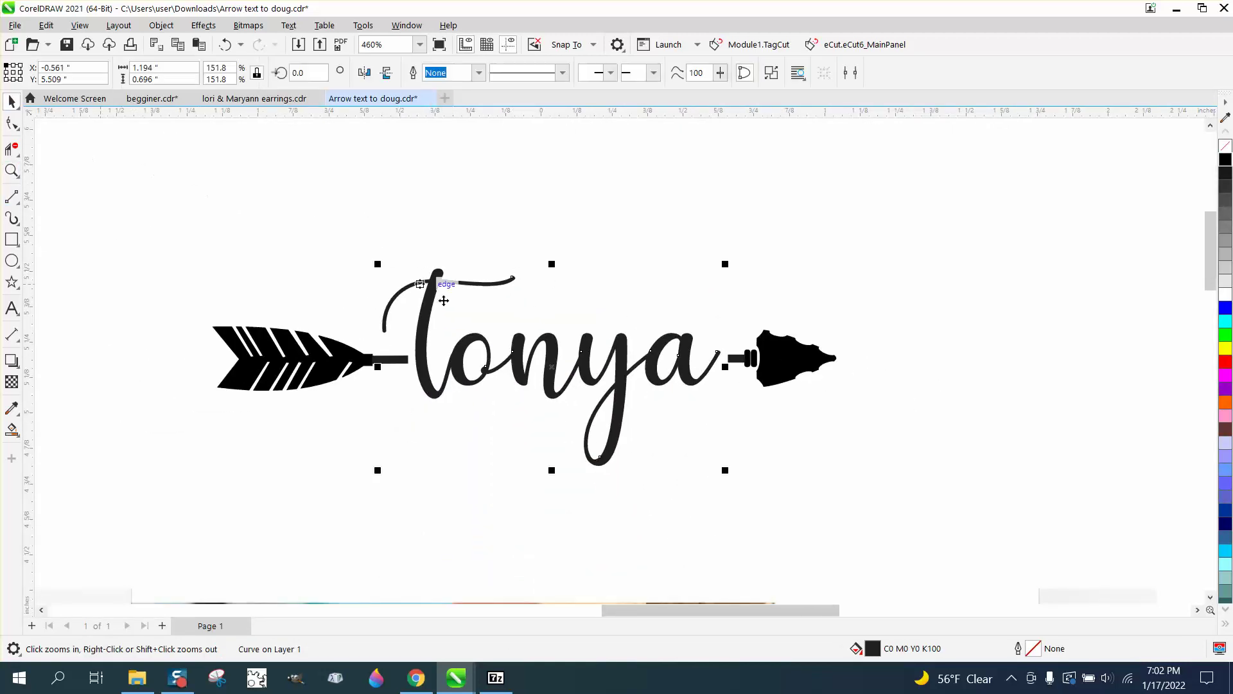
pyautogui.moveTo(533, 346); pyautogui.dragTo(531, 227)
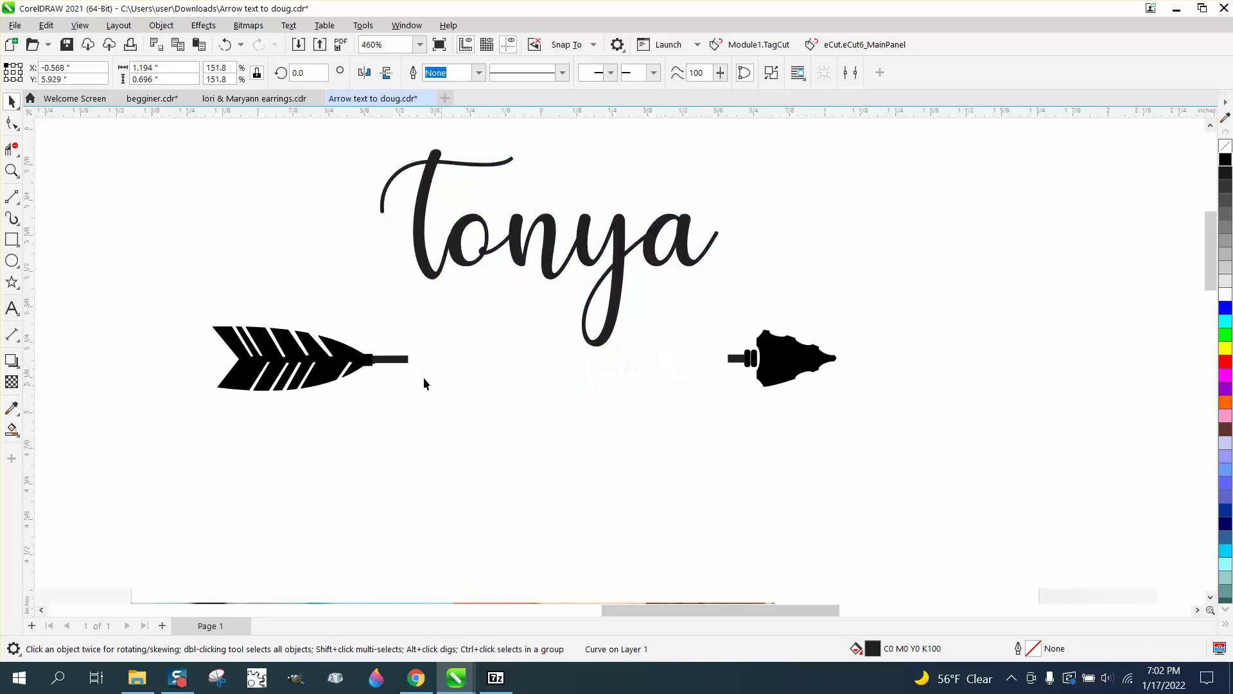
pyautogui.click(410, 360)
pyautogui.press('Delete')
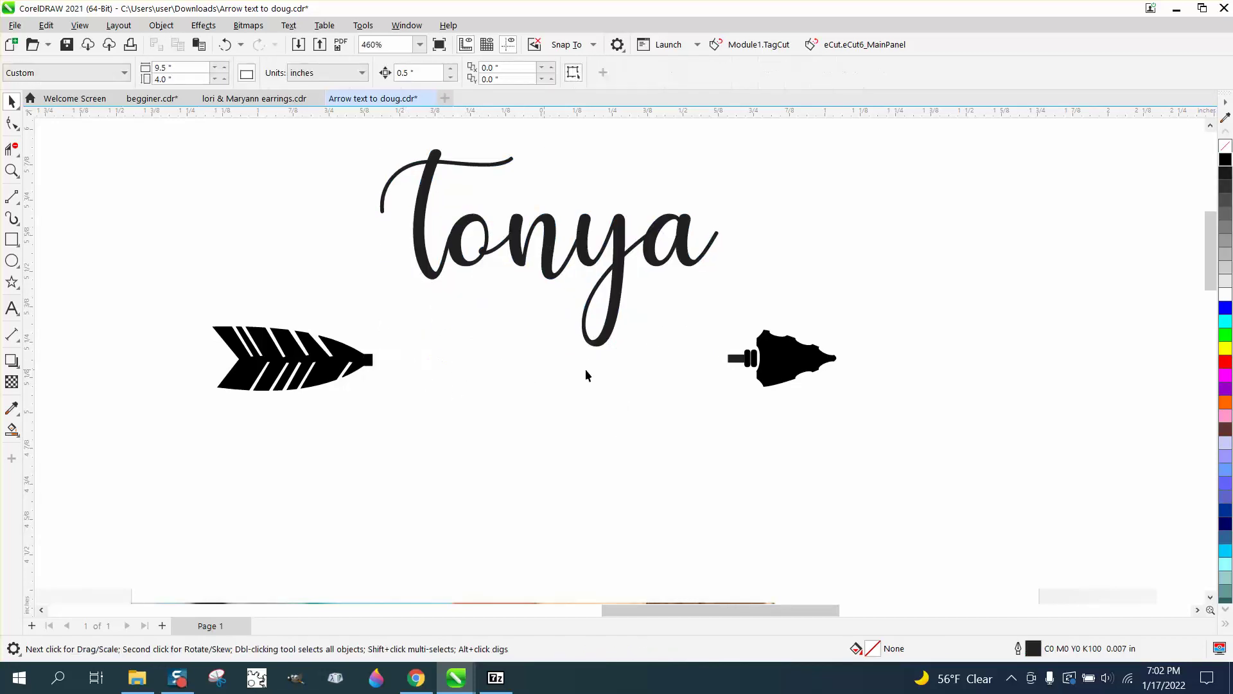
pyautogui.click(725, 360)
pyautogui.press('Delete')
pyautogui.moveTo(628, 279); pyautogui.dragTo(620, 393)
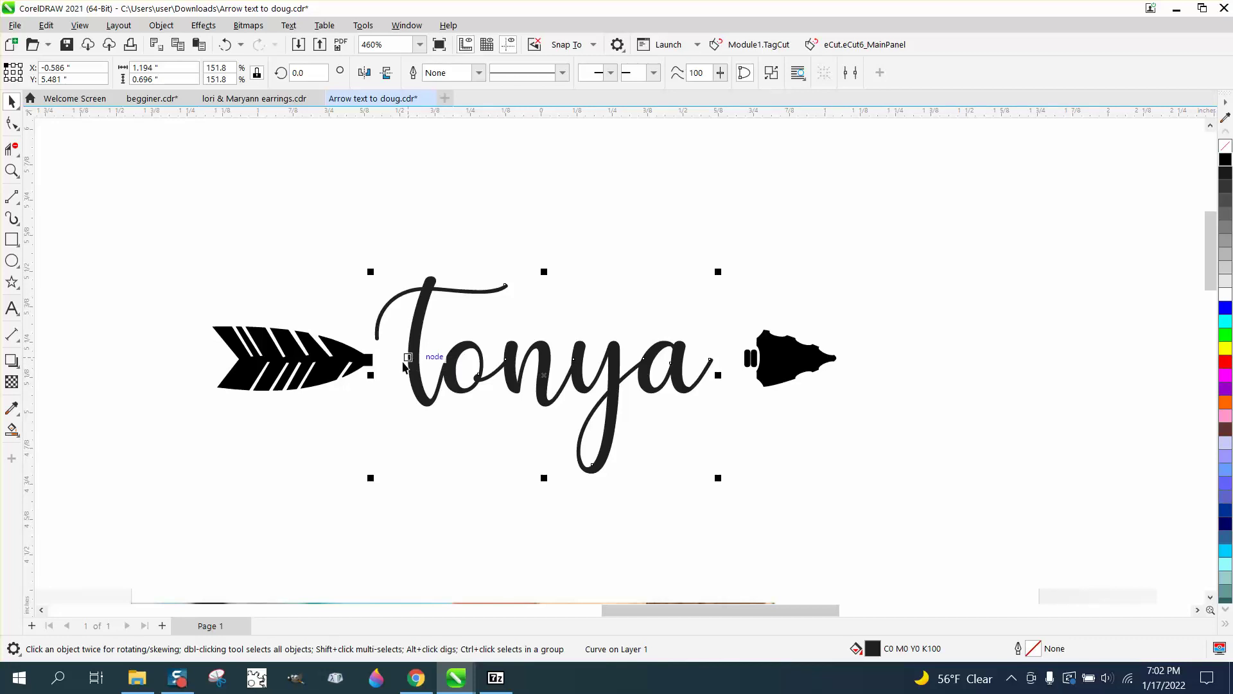
# - Draw a straight two-point shaft line from the feather to the arrowhead
pyautogui.click(12, 239)
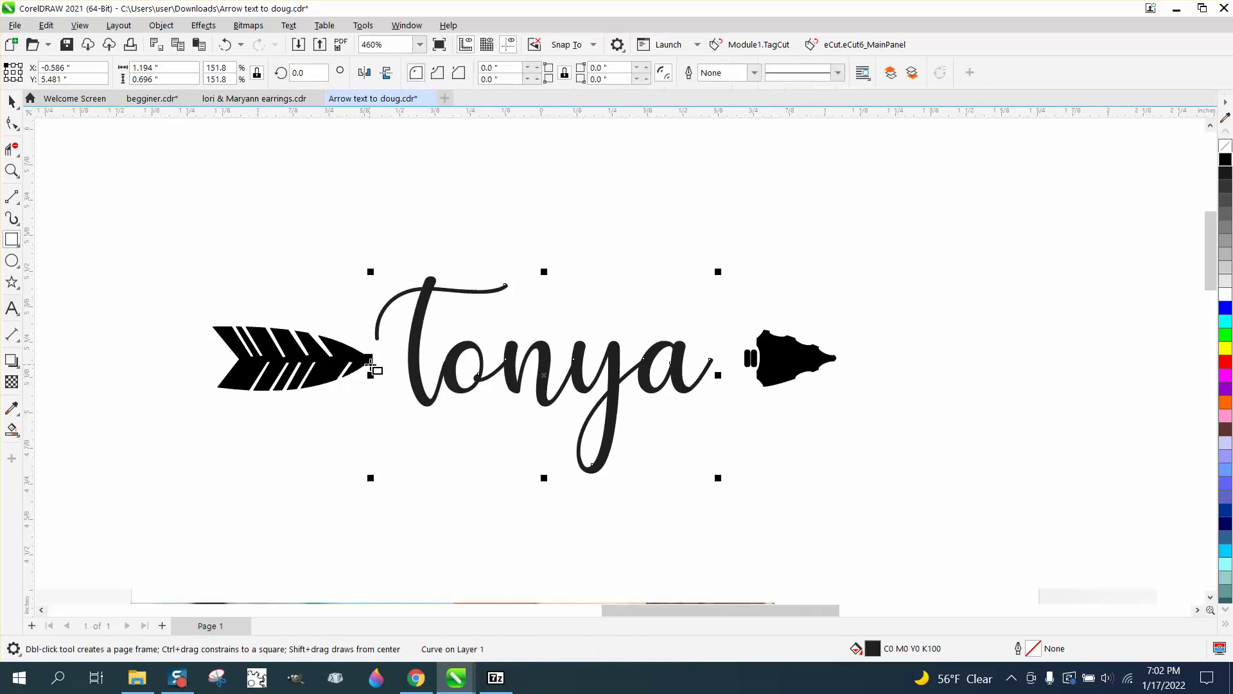
pyautogui.click(11, 170)
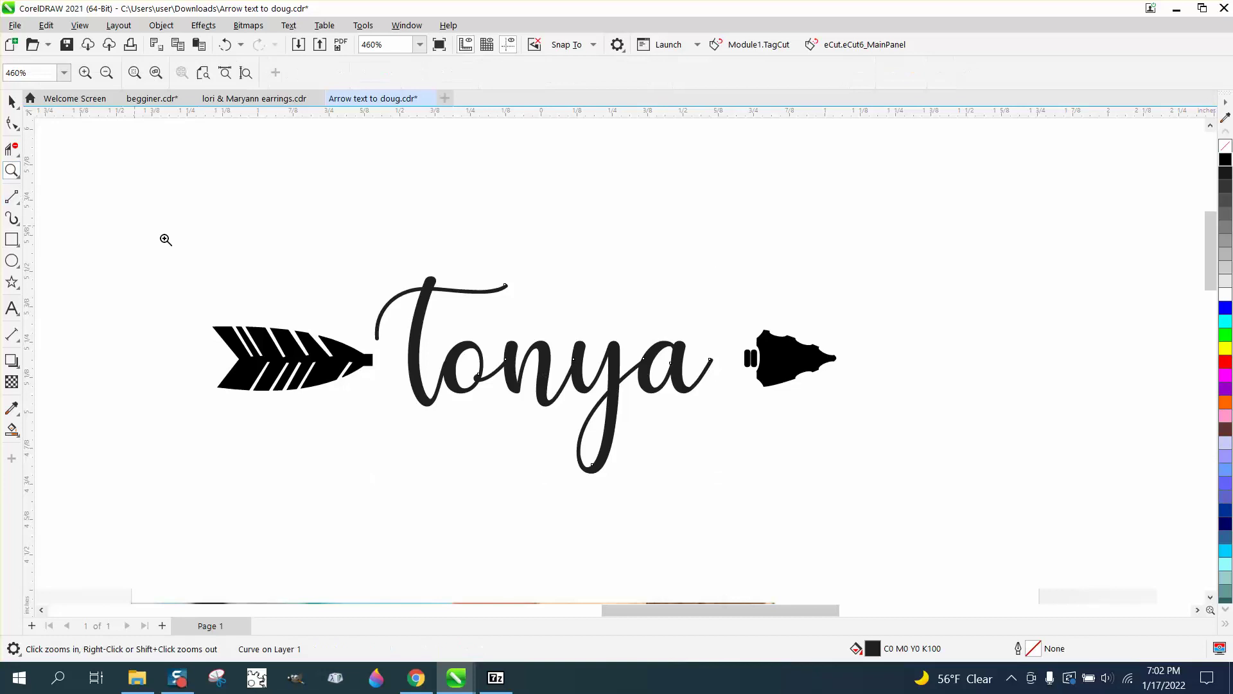
pyautogui.moveTo(206, 279); pyautogui.dragTo(450, 385)
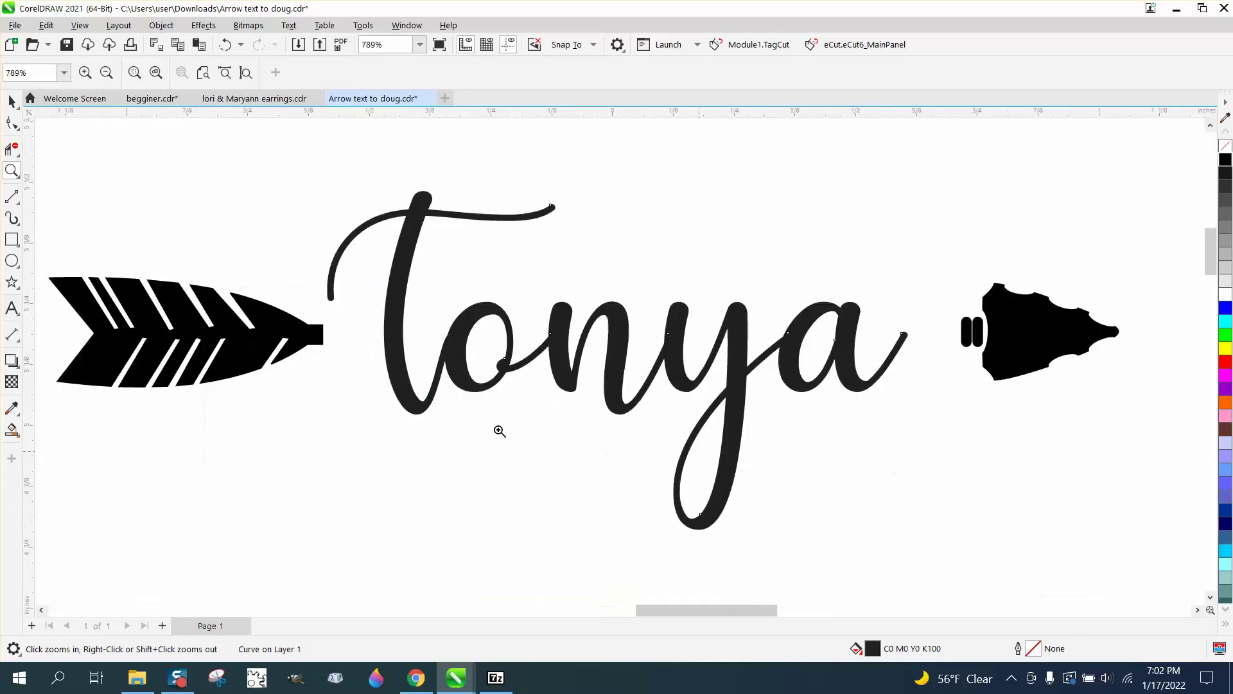
pyautogui.click(19, 203)
pyautogui.click(44, 212)
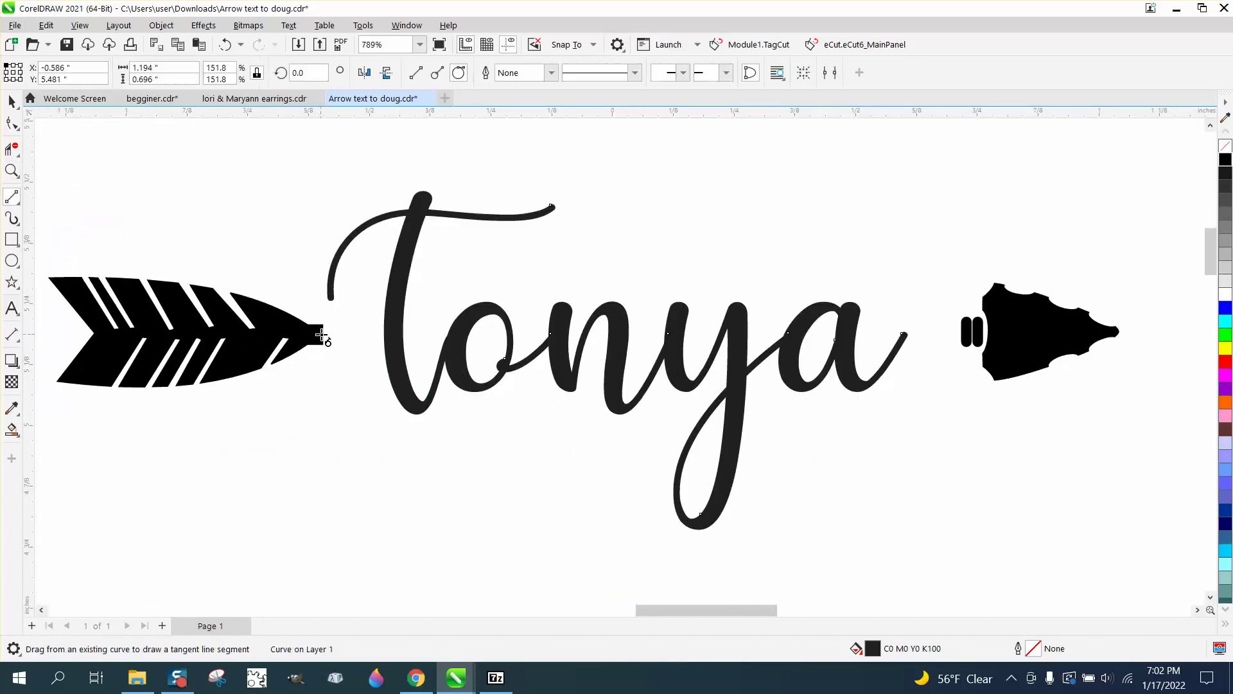
pyautogui.moveTo(321, 335); pyautogui.dragTo(961, 333)
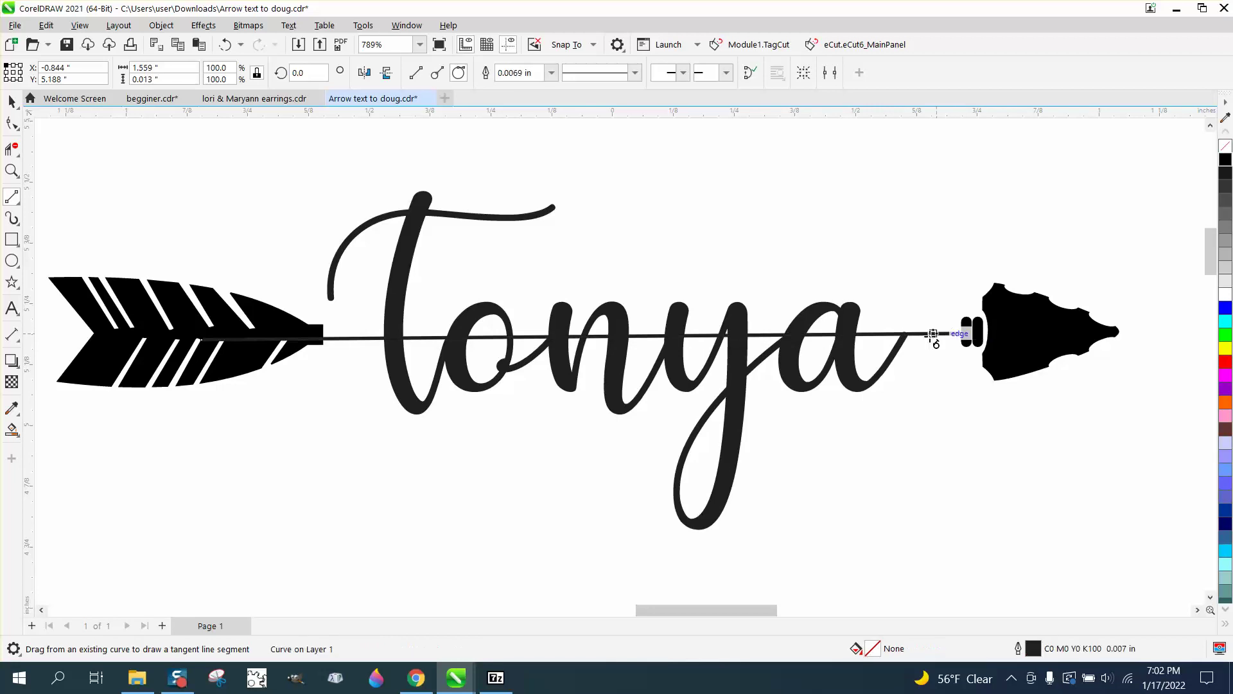
# - Set the shaft outline to 0.028 in and pull its left node to the feather tip
pyautogui.click(551, 73)
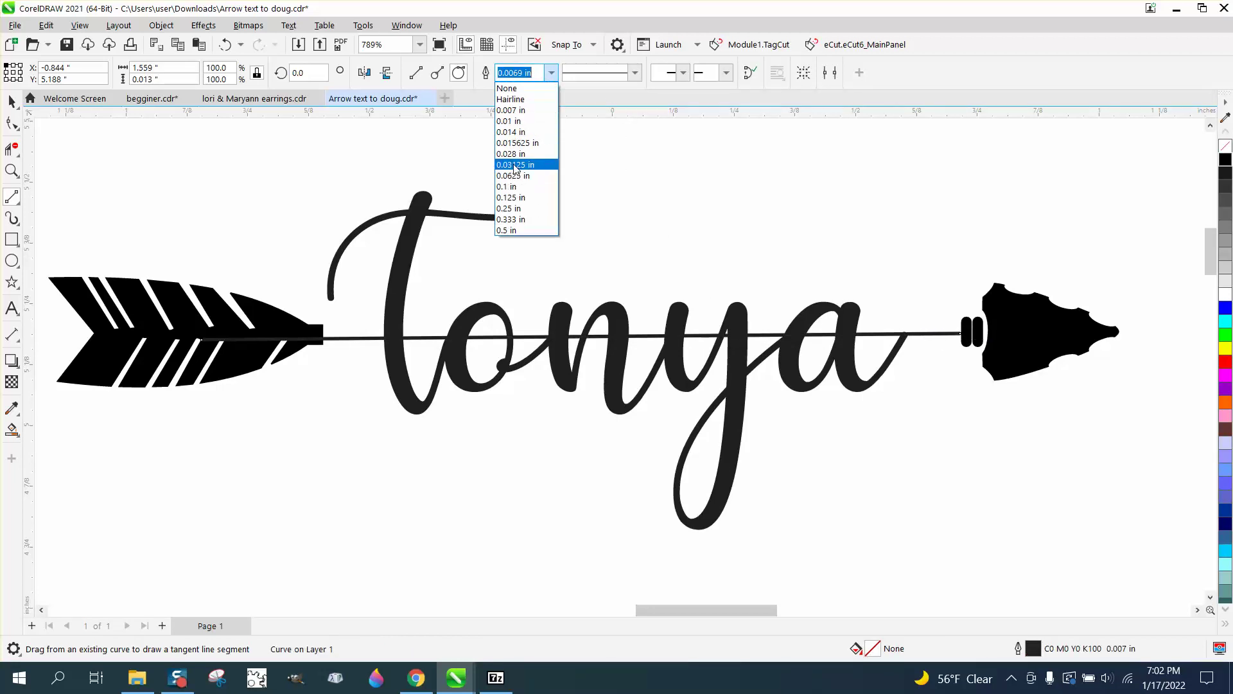
pyautogui.click(516, 154)
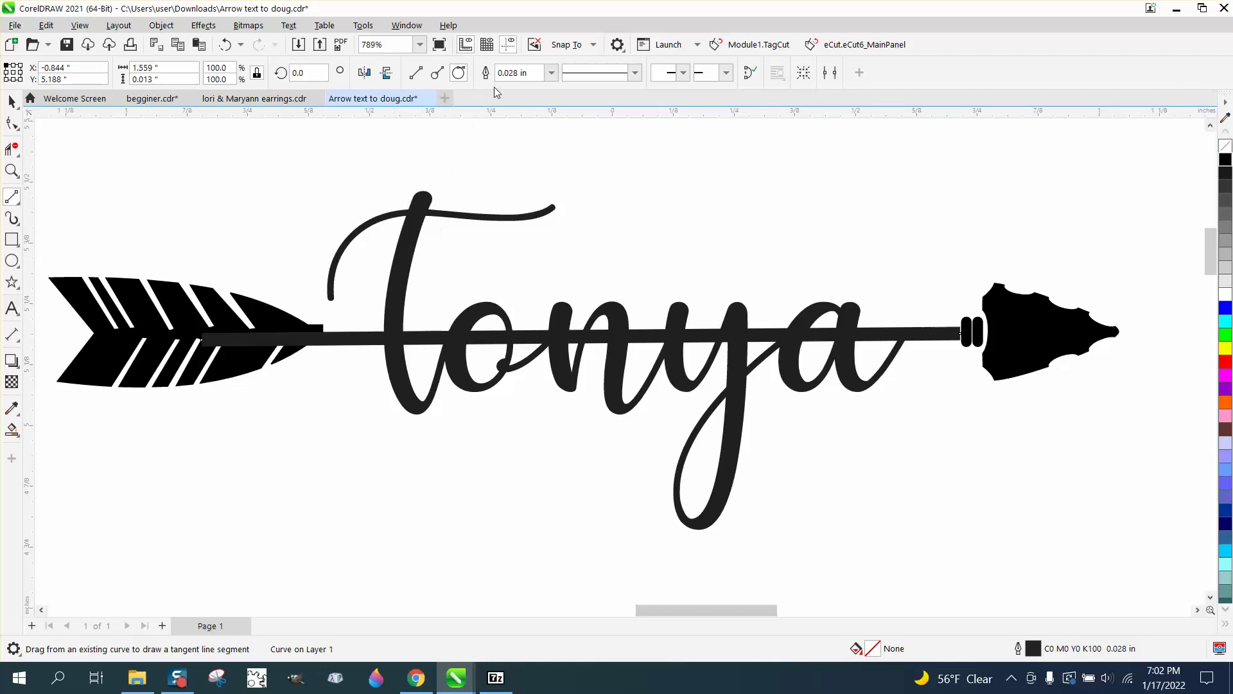
pyautogui.click(12, 101)
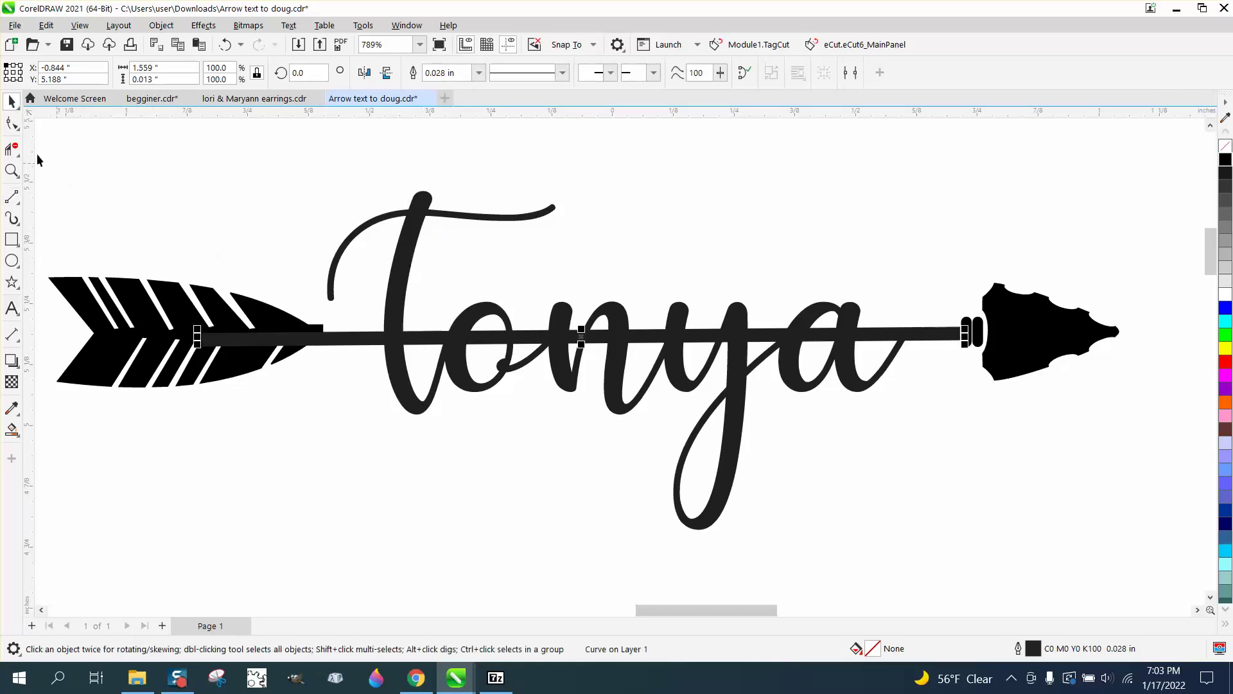
pyautogui.click(12, 122)
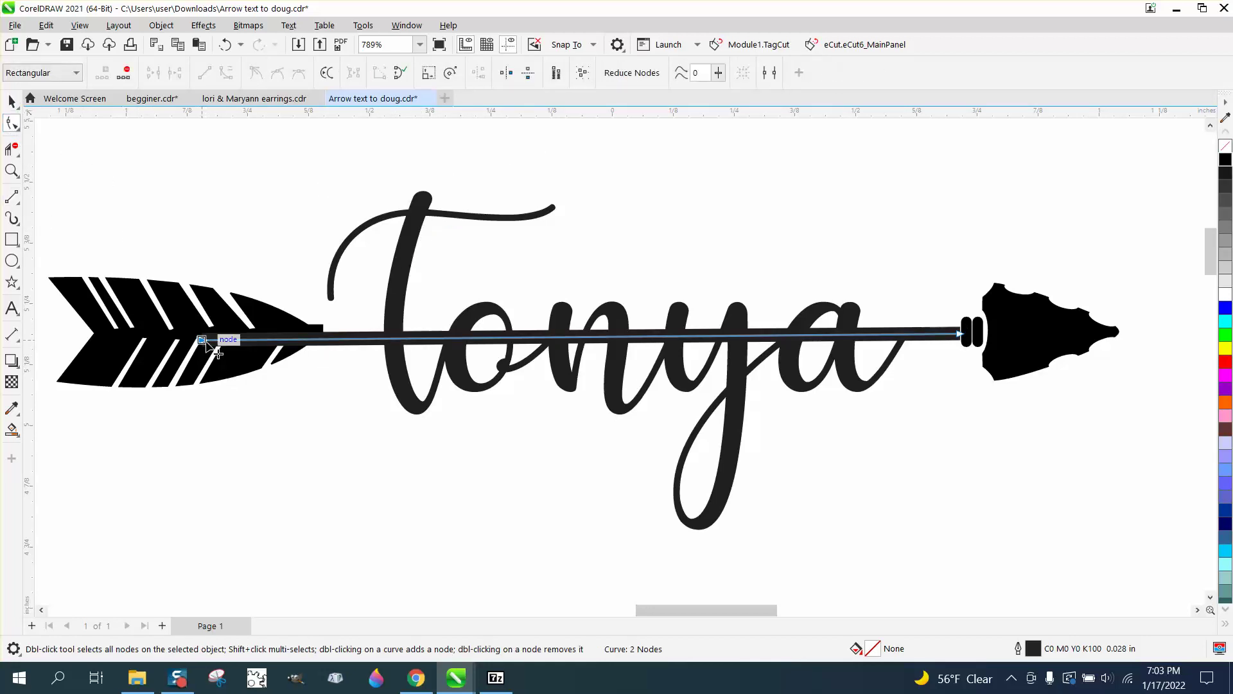
pyautogui.moveTo(206, 342); pyautogui.dragTo(316, 335)
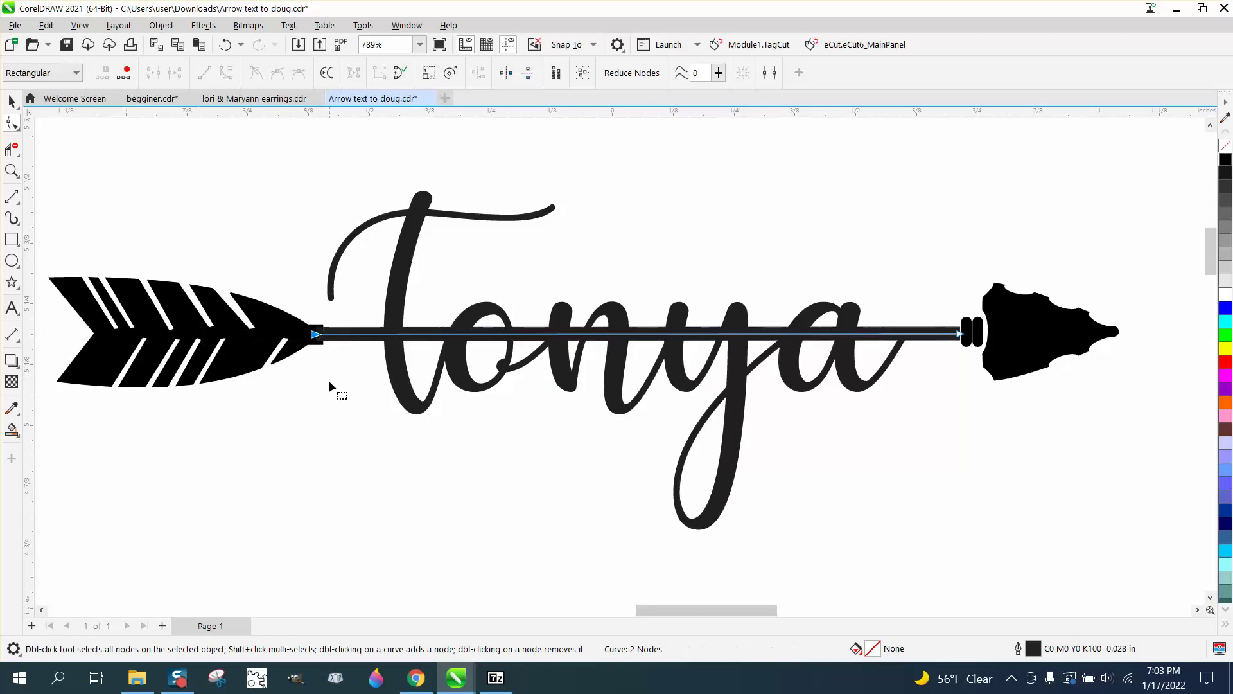
pyautogui.click(13, 101)
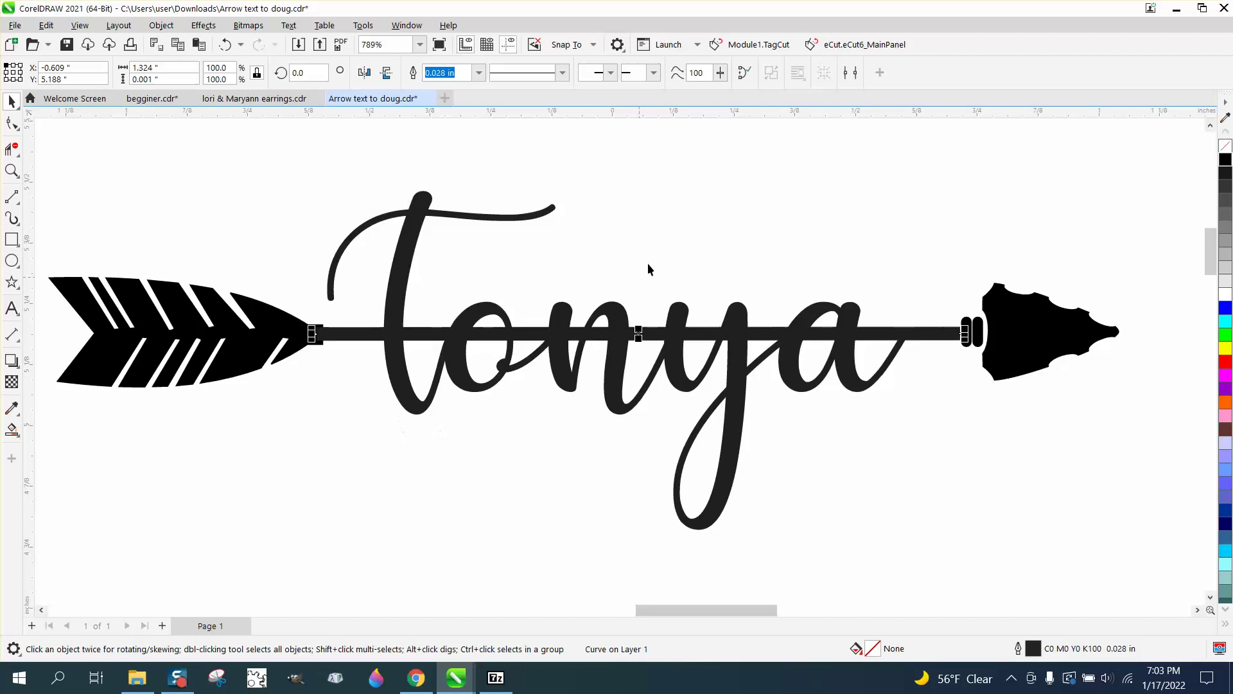
# - Select the Tonya lettering on the arrow and duplicate it with Ctrl+D
pyautogui.scroll(-2, 640, 260)
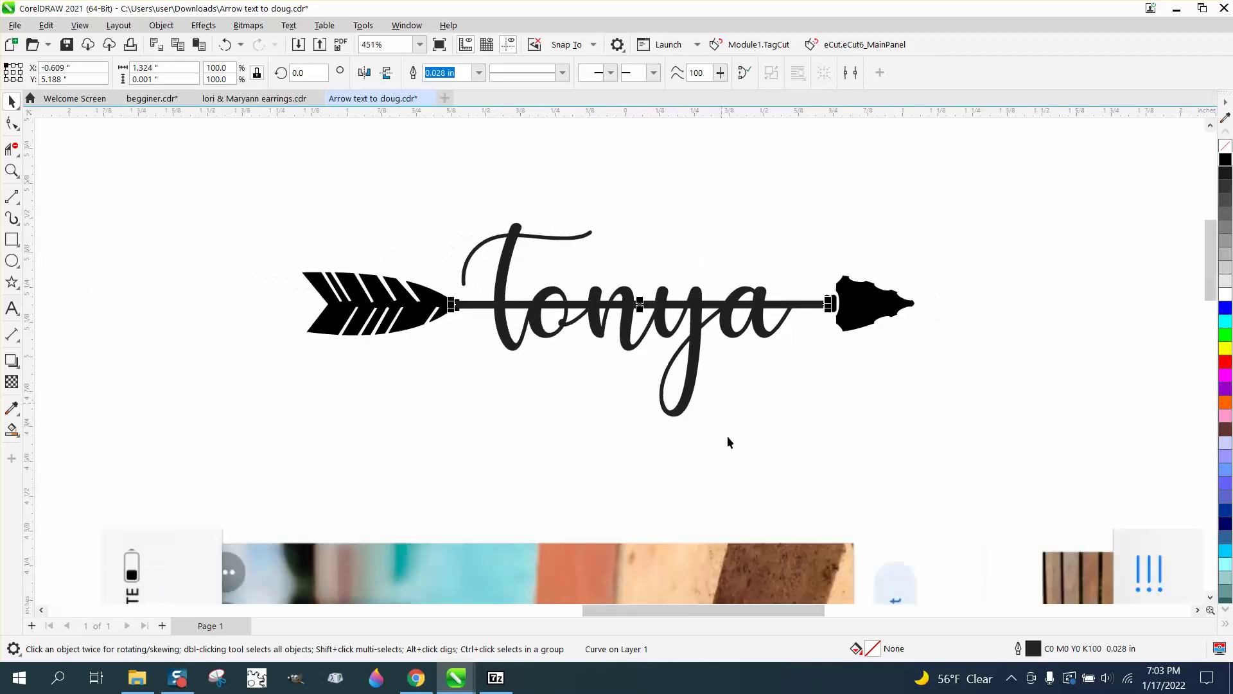
pyautogui.scroll(-1, 692, 552)
pyautogui.click(688, 556)
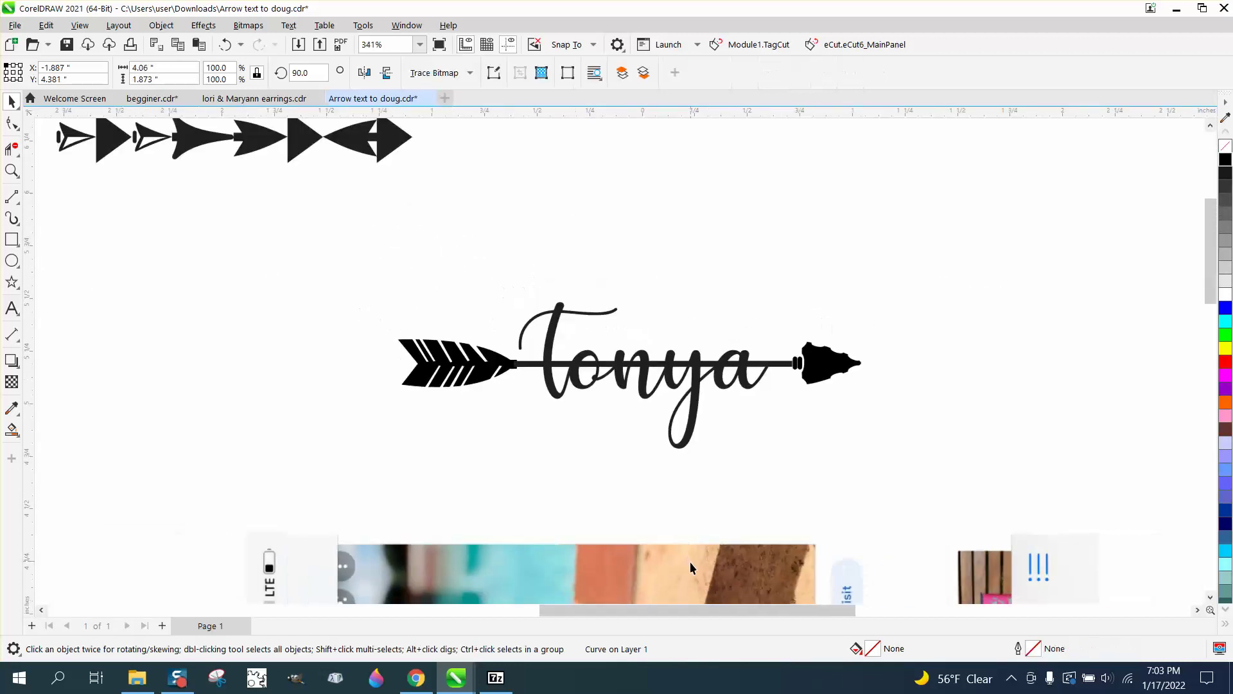
pyautogui.click(688, 441)
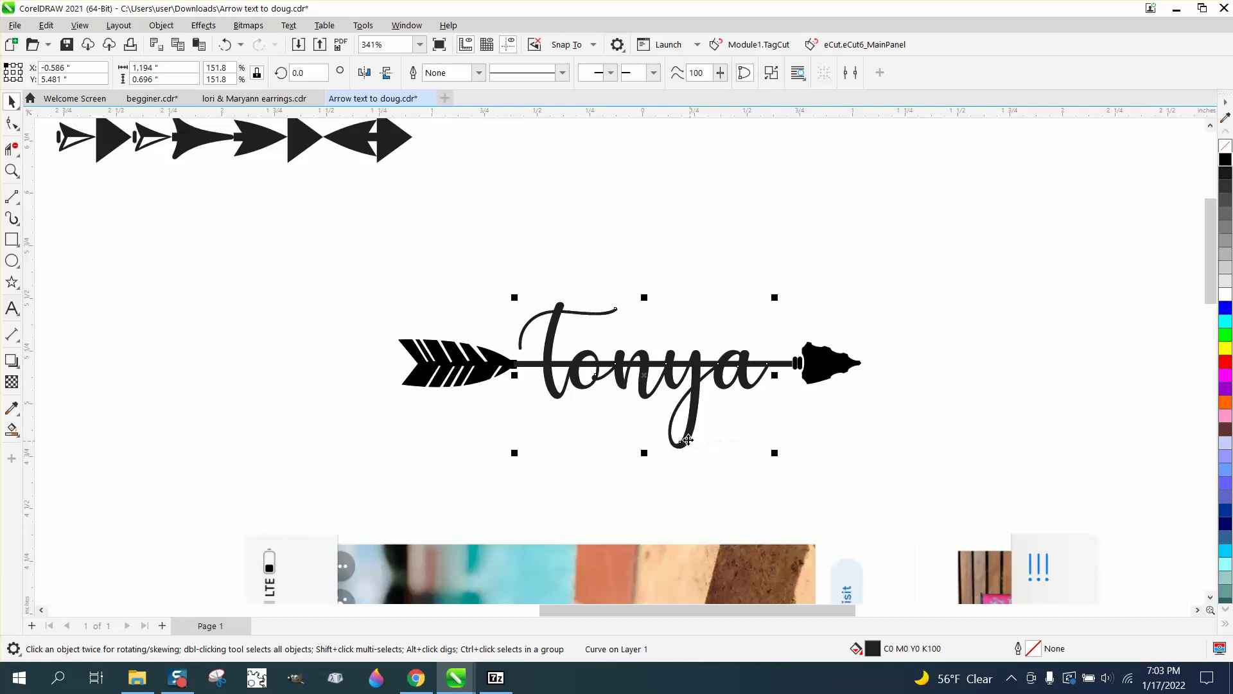
pyautogui.hotkey('ctrl', 'd')
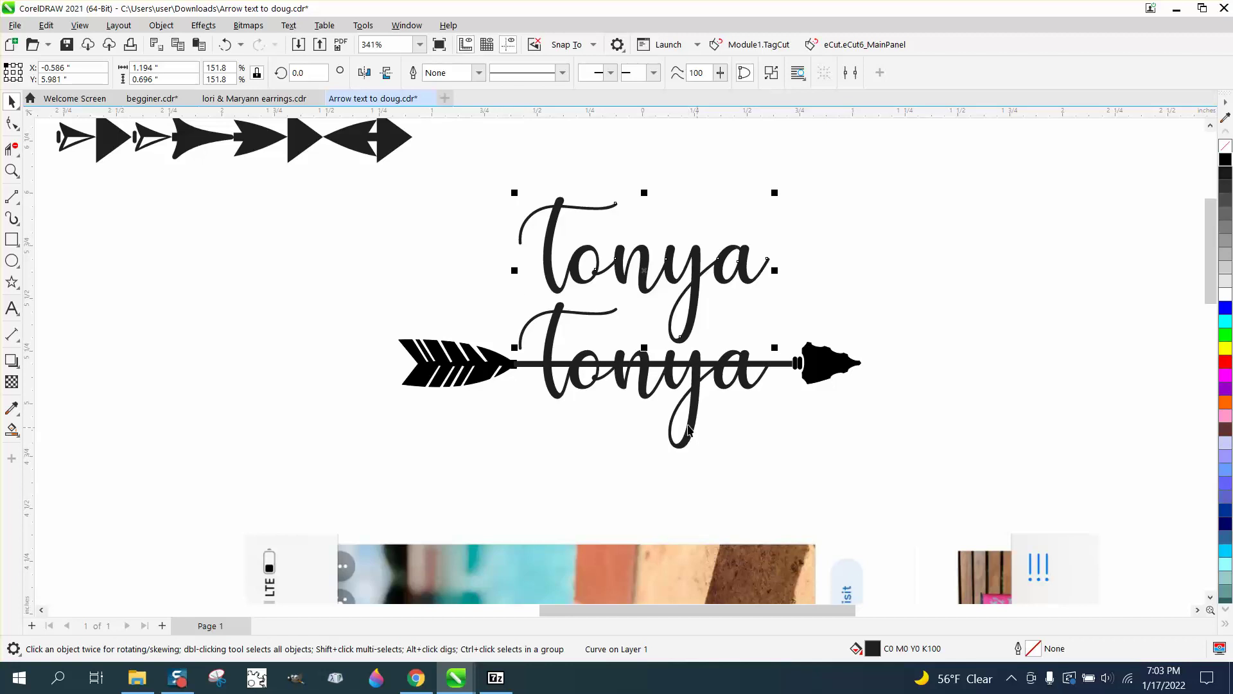
# - Give the lower Tonya no fill and a black outline, and nudge the filled copy up
pyautogui.click(681, 434)
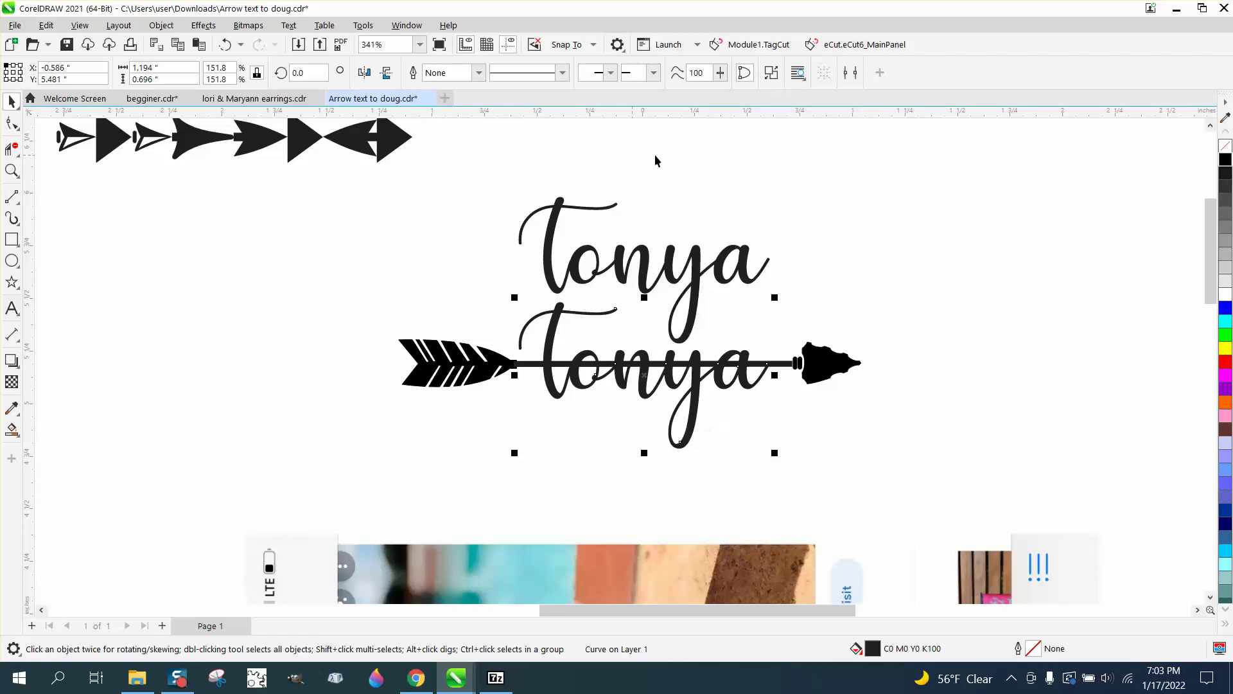
pyautogui.click(1225, 145)
pyautogui.rightClick(1226, 159)
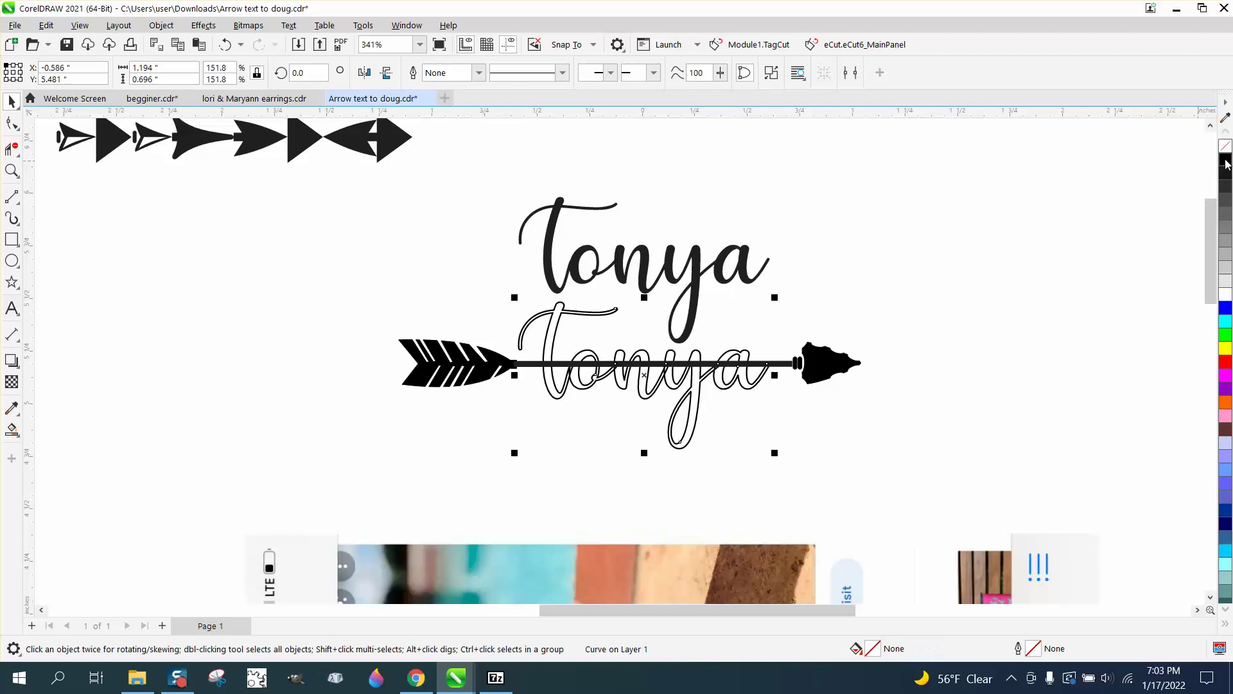
pyautogui.click(599, 262)
pyautogui.press('Up')
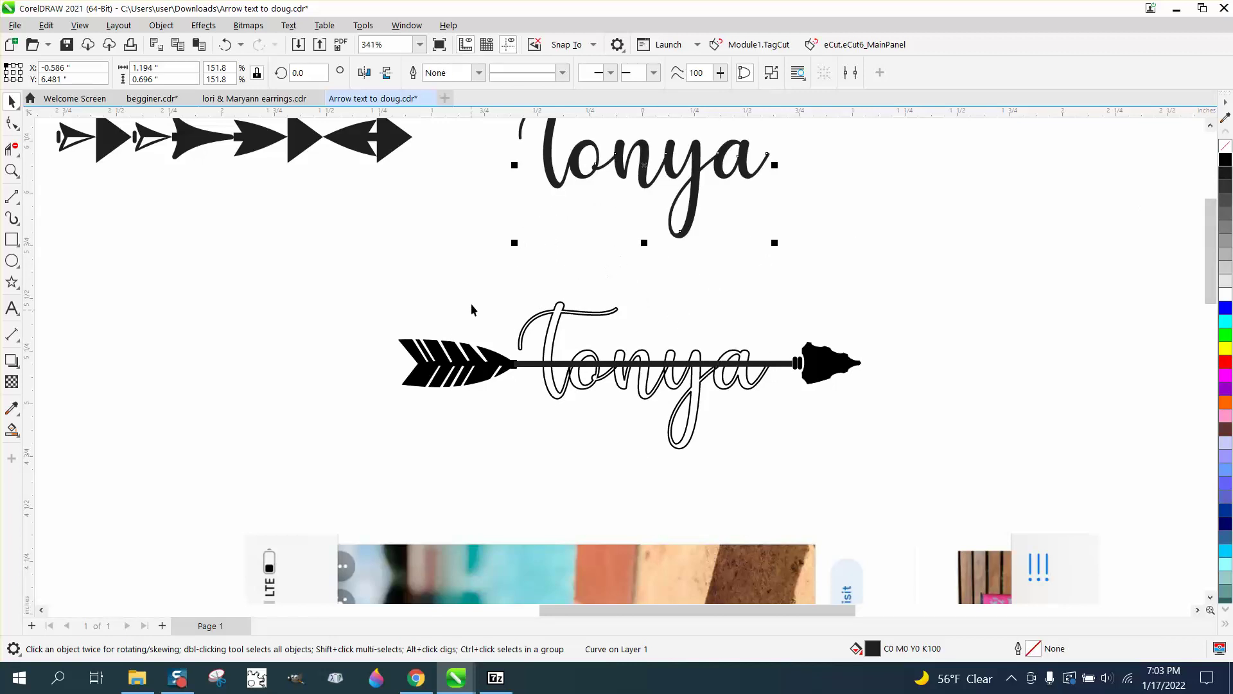
pyautogui.moveTo(500, 284); pyautogui.dragTo(556, 360)
pyautogui.moveTo(795, 463); pyautogui.dragTo(787, 464)
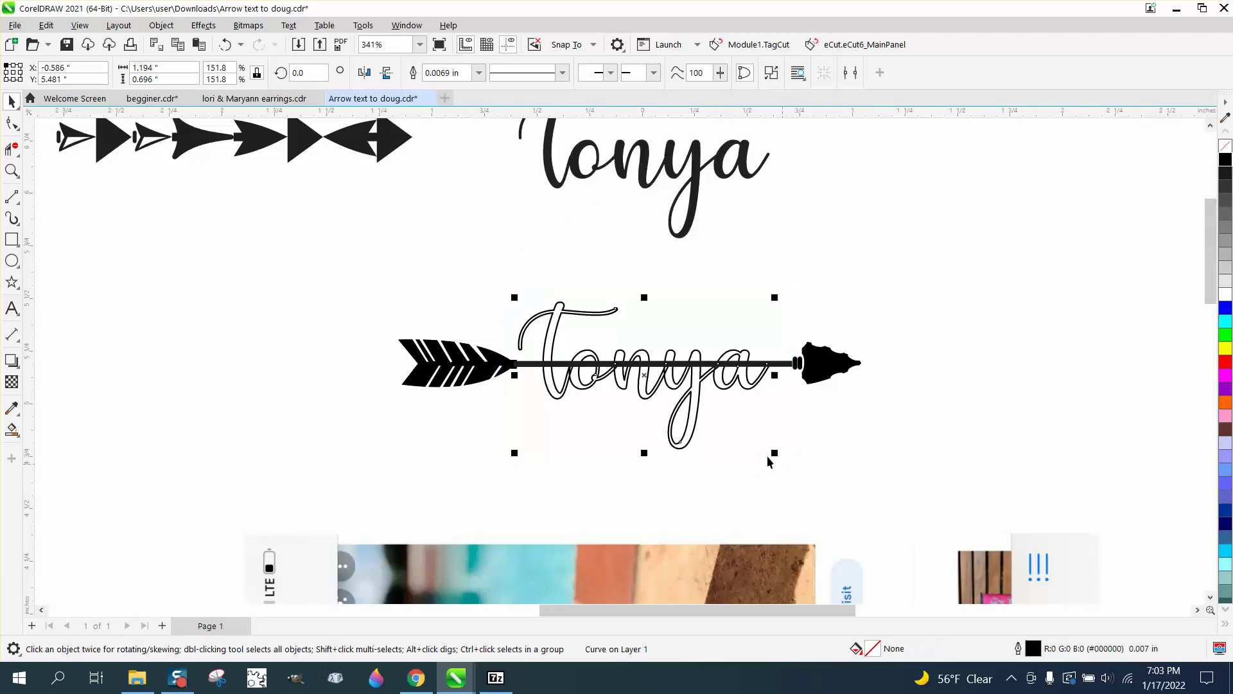
# - Add a contour around the outlined Tonya, break the contour apart, and delete the inner Tonya
pyautogui.click(204, 25)
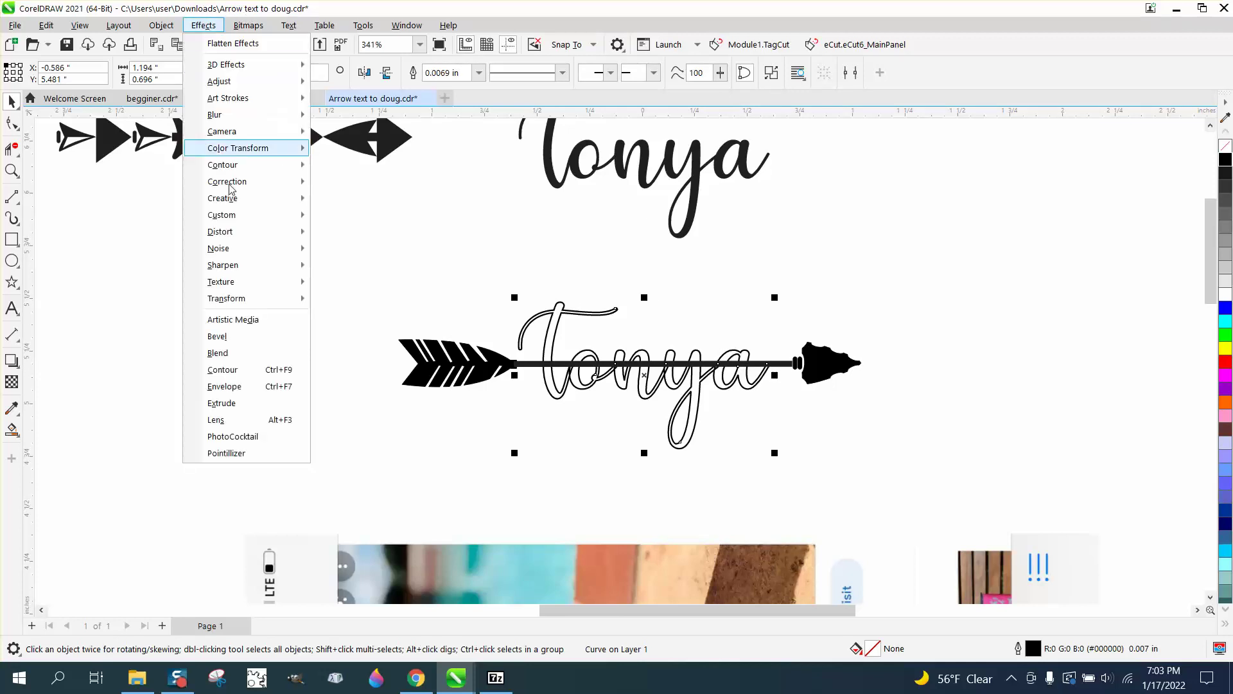
pyautogui.click(234, 371)
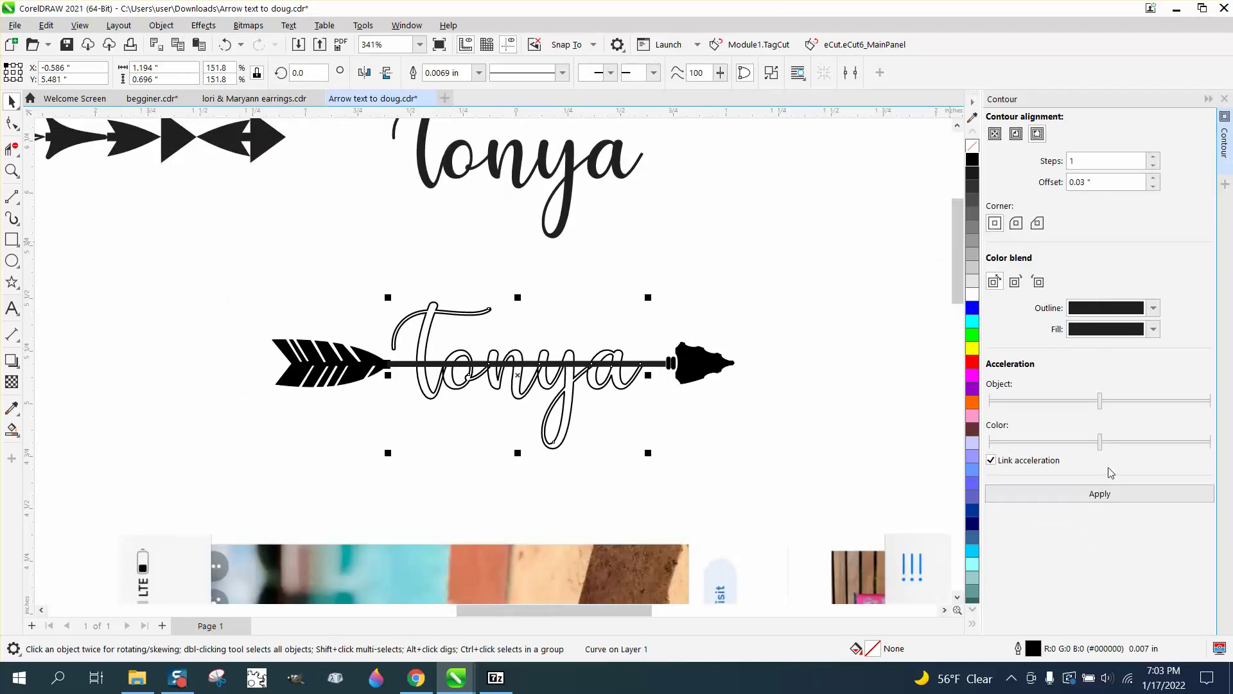
pyautogui.click(1111, 497)
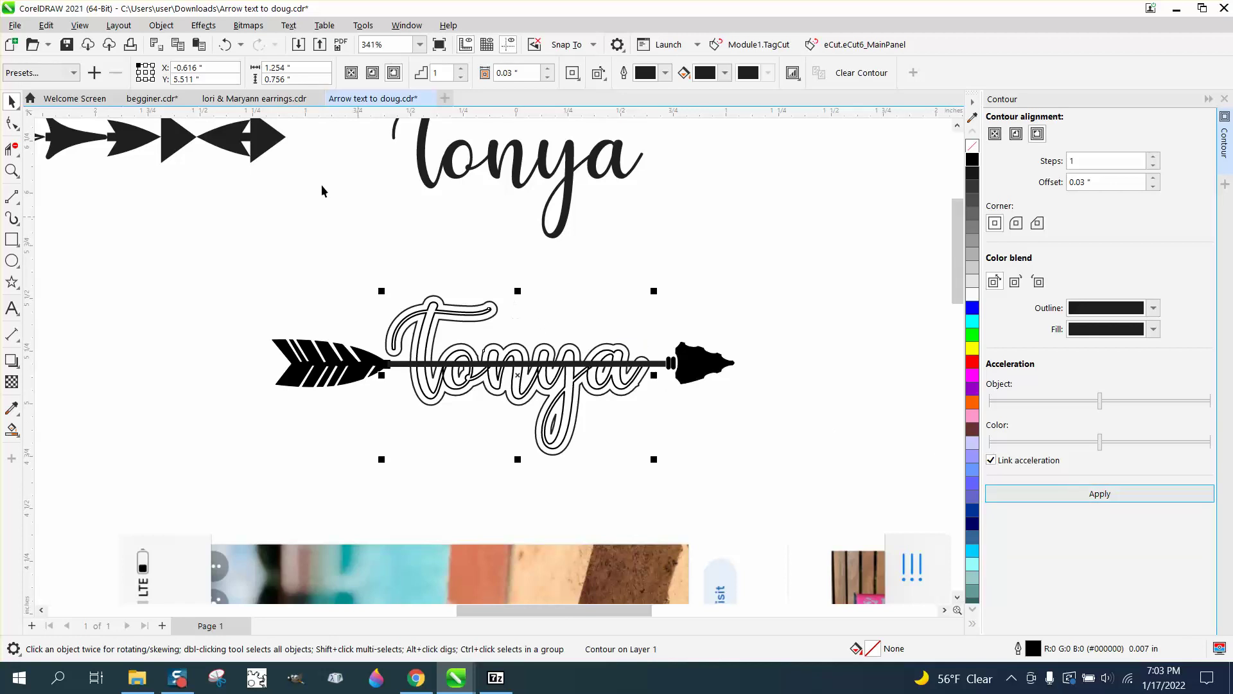
pyautogui.click(162, 26)
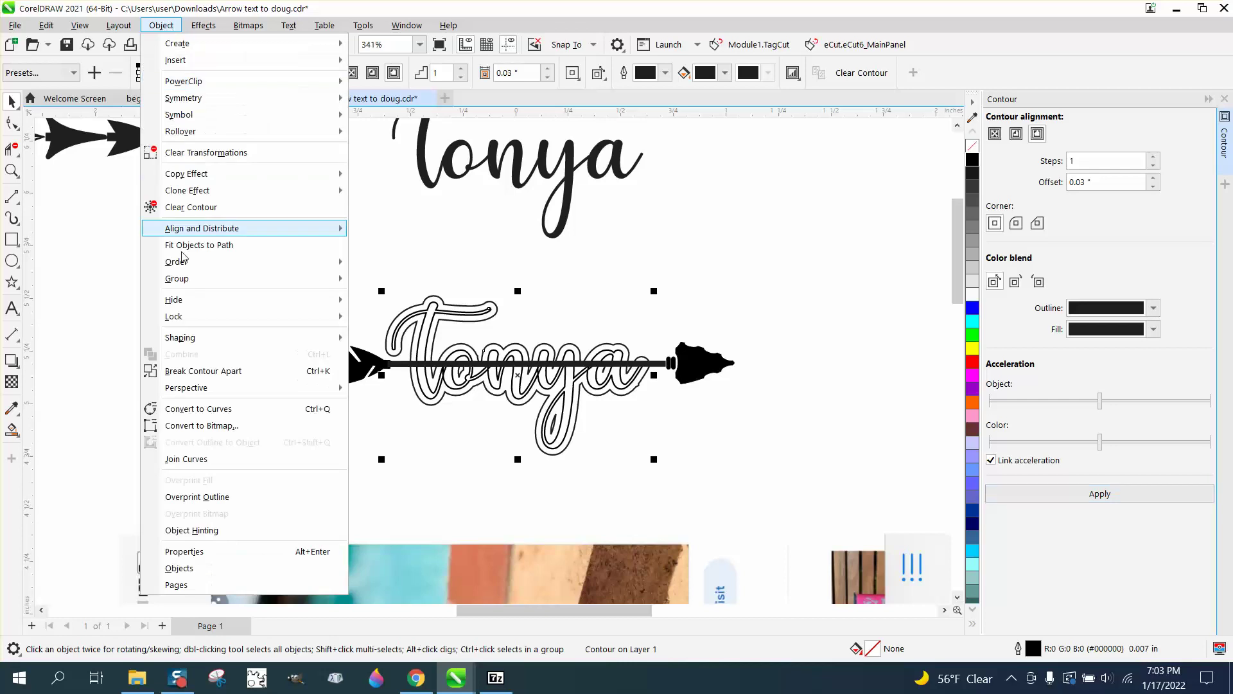
pyautogui.click(238, 371)
pyautogui.click(385, 263)
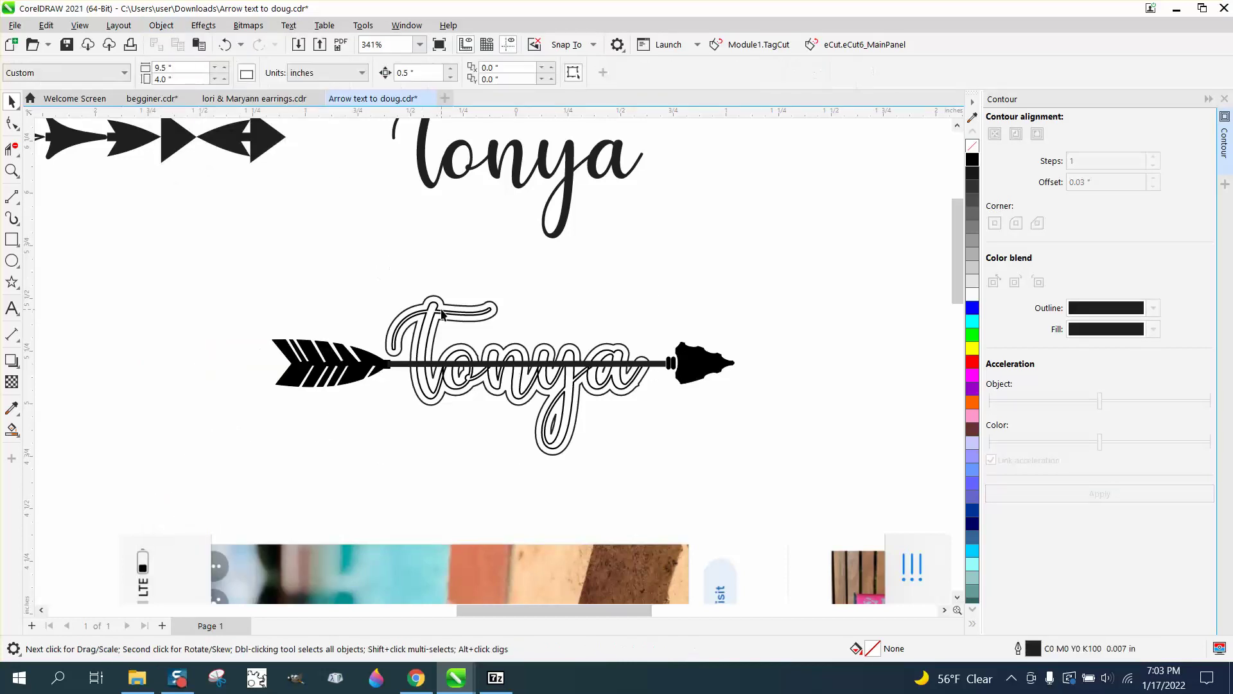
pyautogui.click(442, 314)
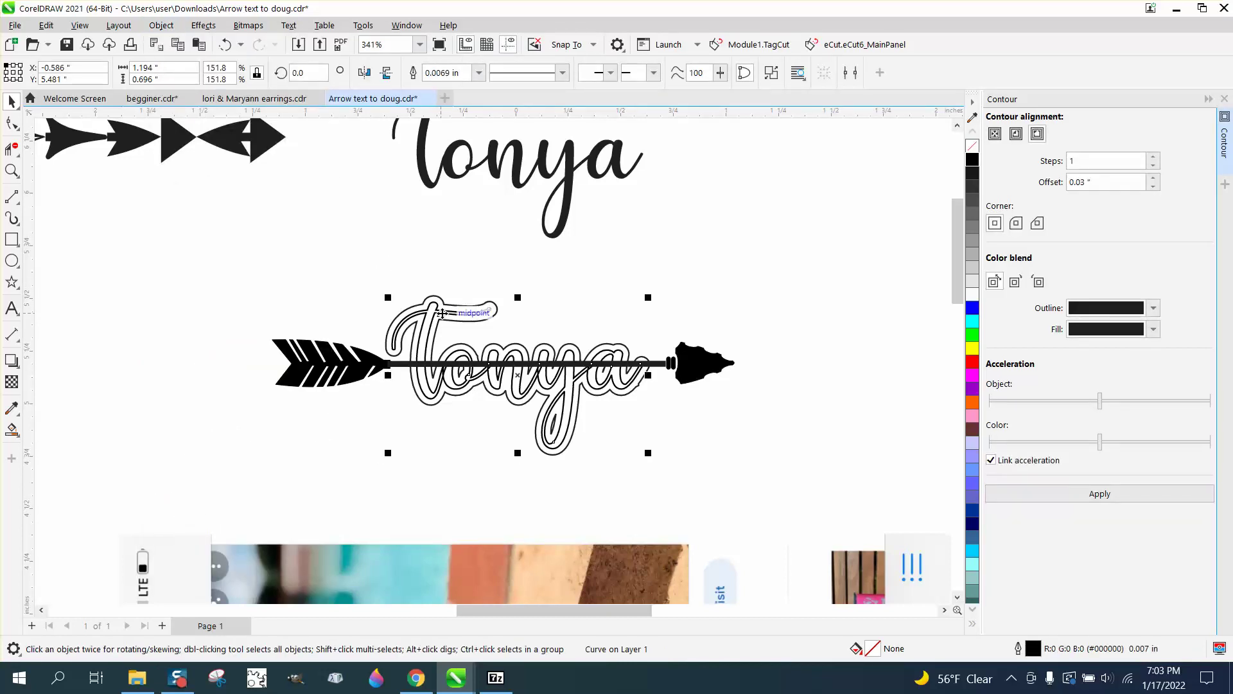
pyautogui.press('Delete')
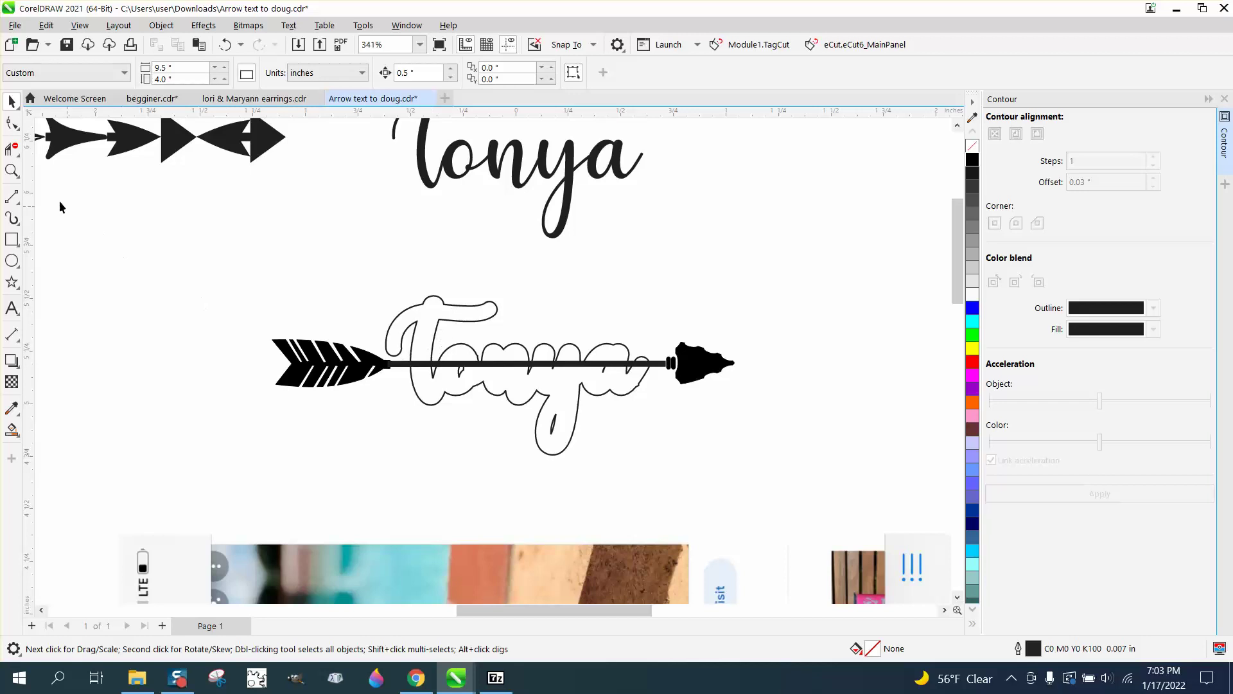
# - Select the arrow shaft line to break it into separate pieces
pyautogui.click(10, 149)
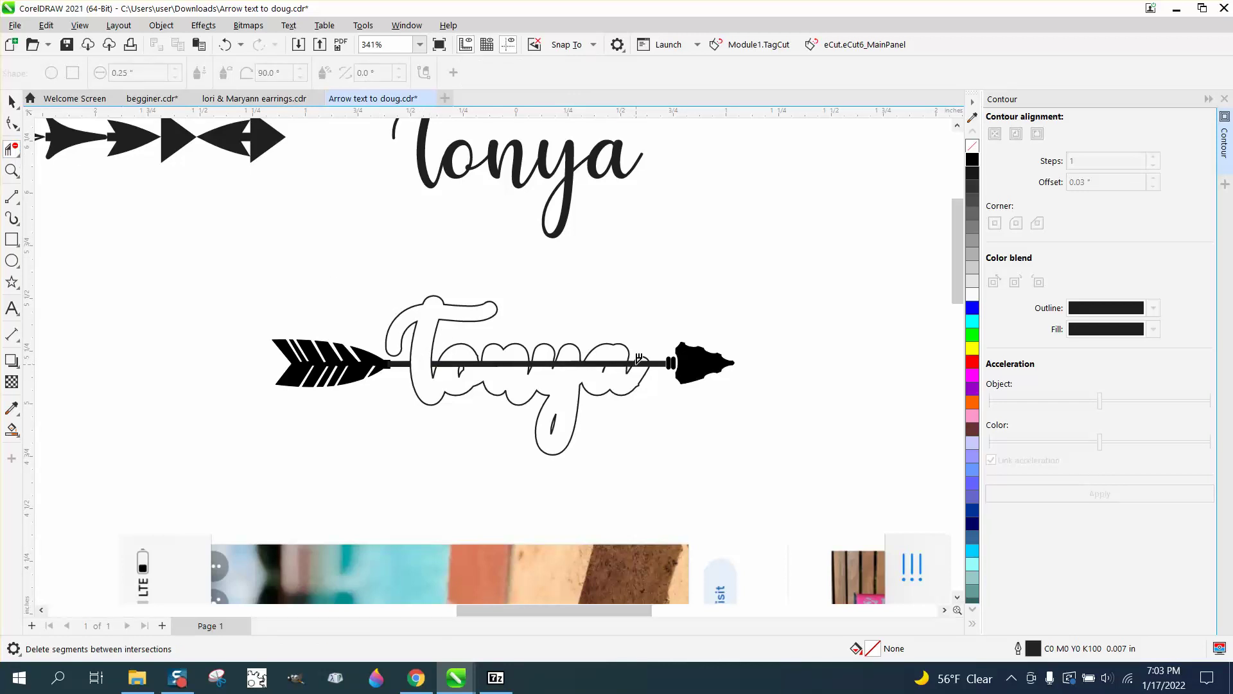
pyautogui.click(12, 101)
pyautogui.click(554, 367)
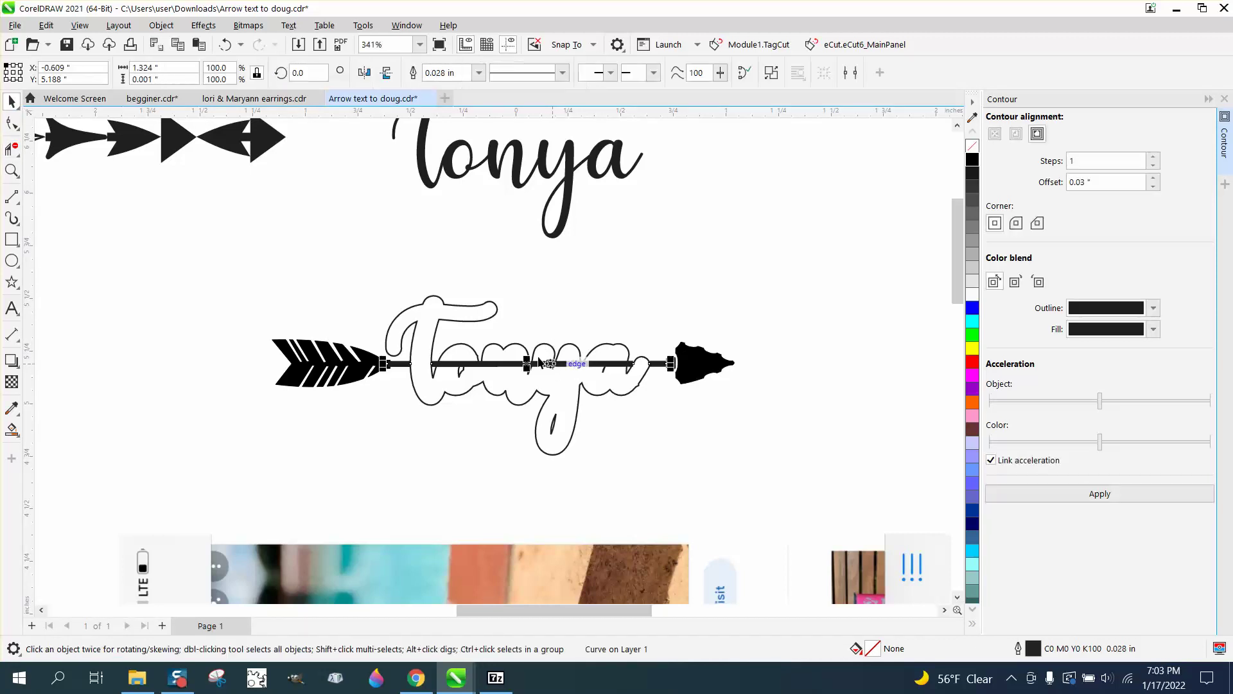
pyautogui.click(168, 31)
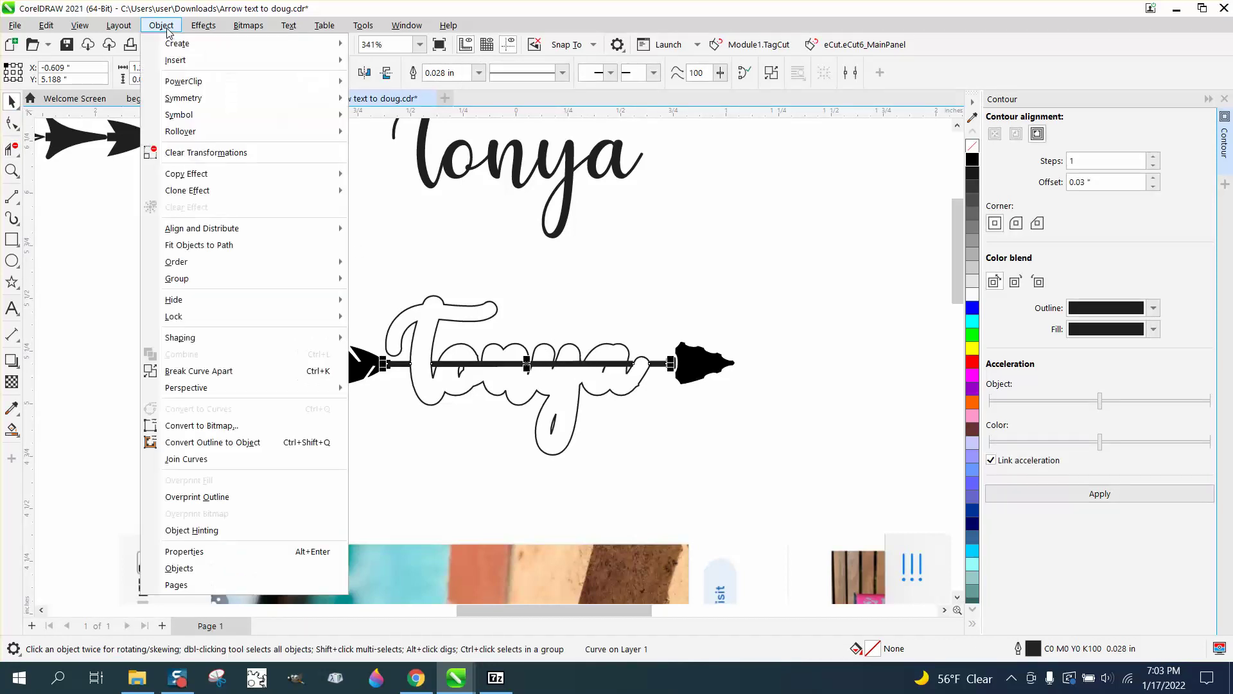
# - Split the arrow shaft and delete the piece running inside the Tonya lettering
pyautogui.click(199, 371)
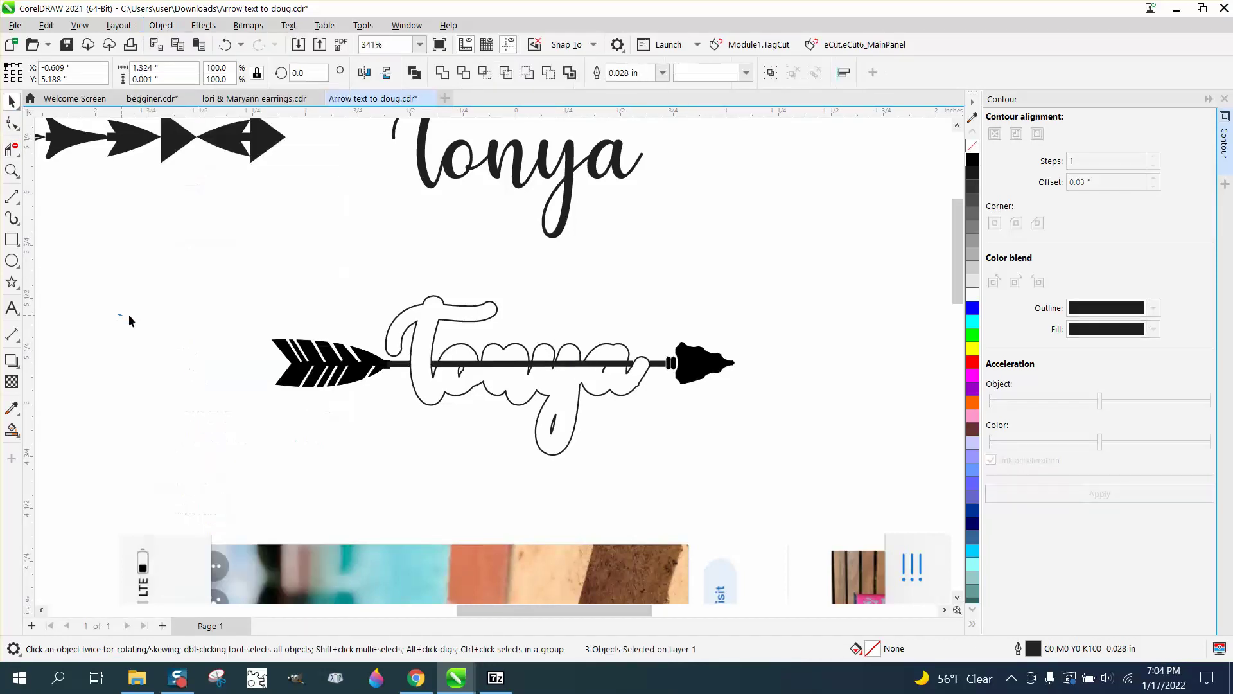
pyautogui.click(507, 364)
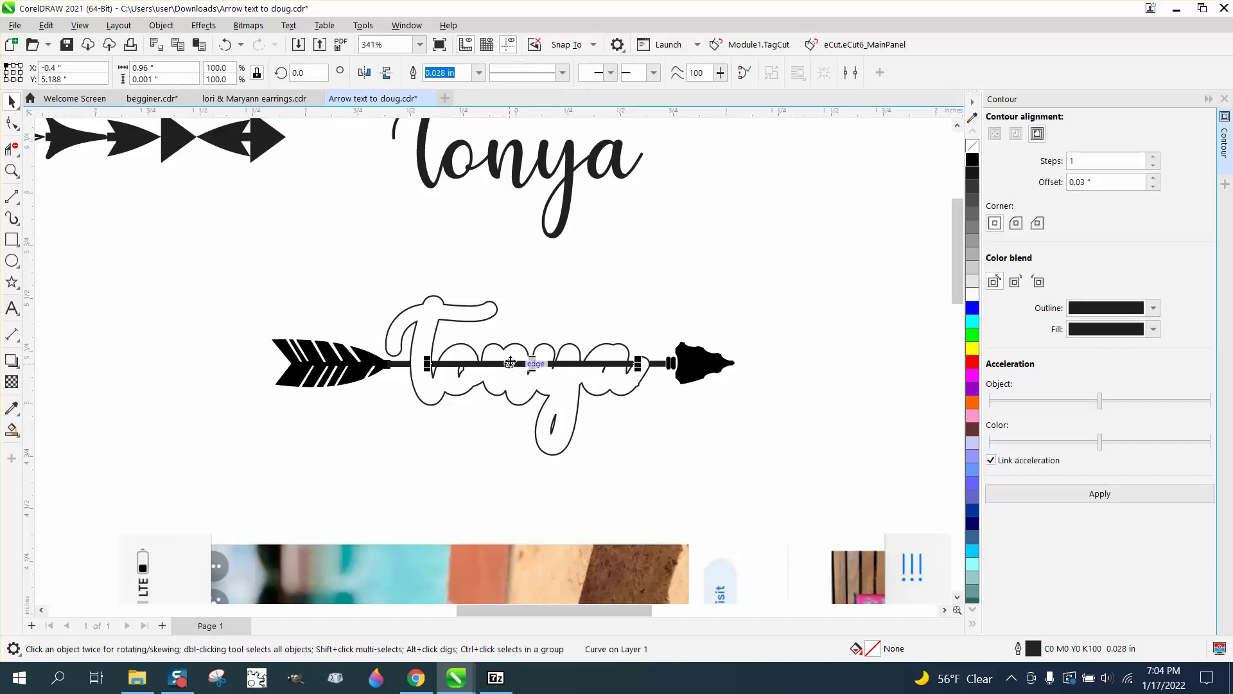
pyautogui.press('Delete')
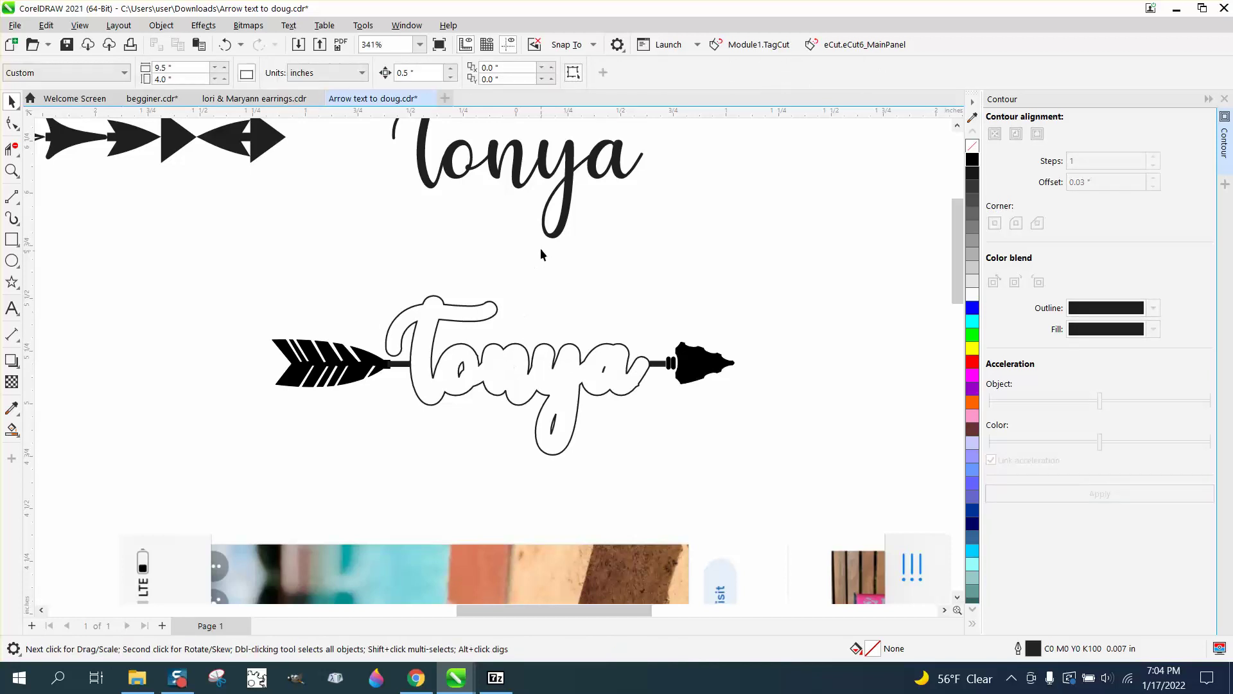
# - Delete the outlined Tonya and nudge the solid black Tonya down between the arrow ends
pyautogui.click(543, 233)
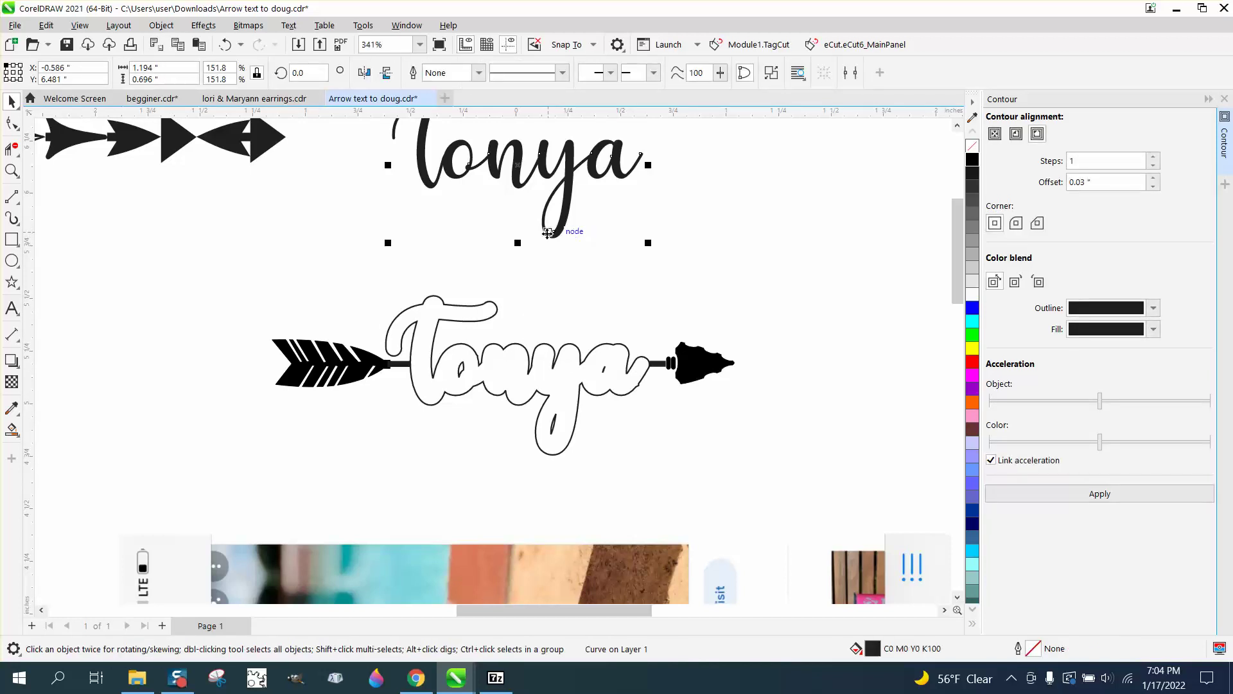
pyautogui.press('Down')
pyautogui.press('Down')
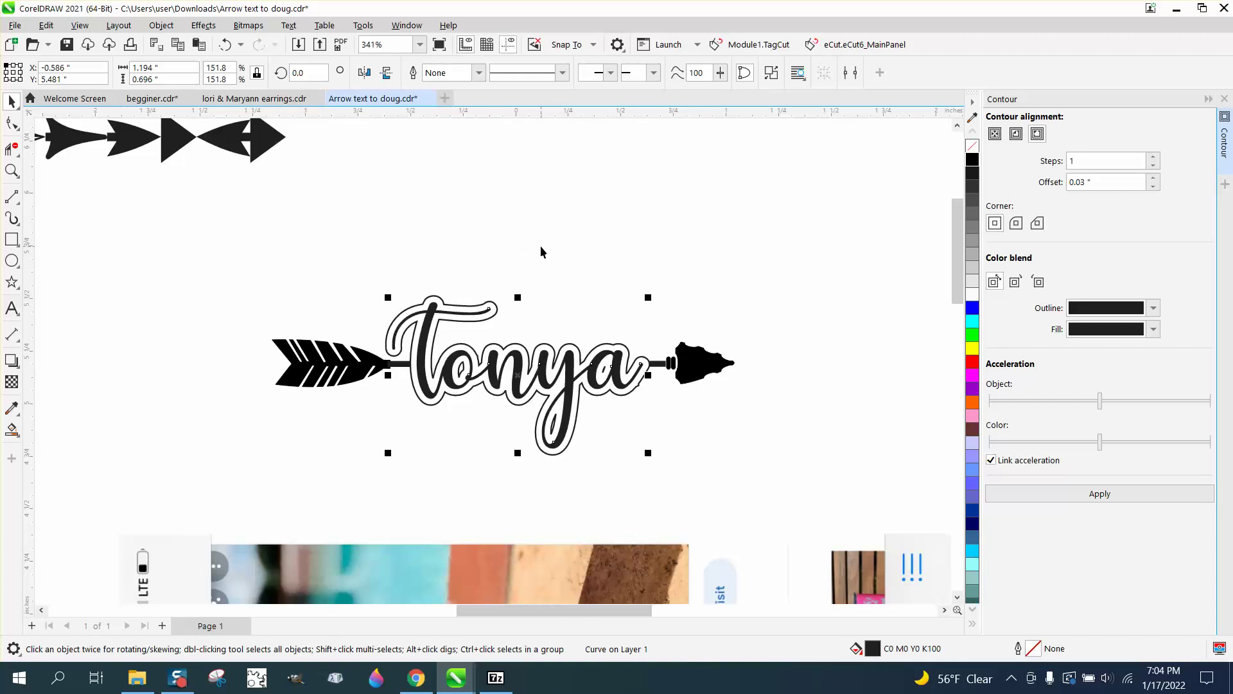
pyautogui.press('Up')
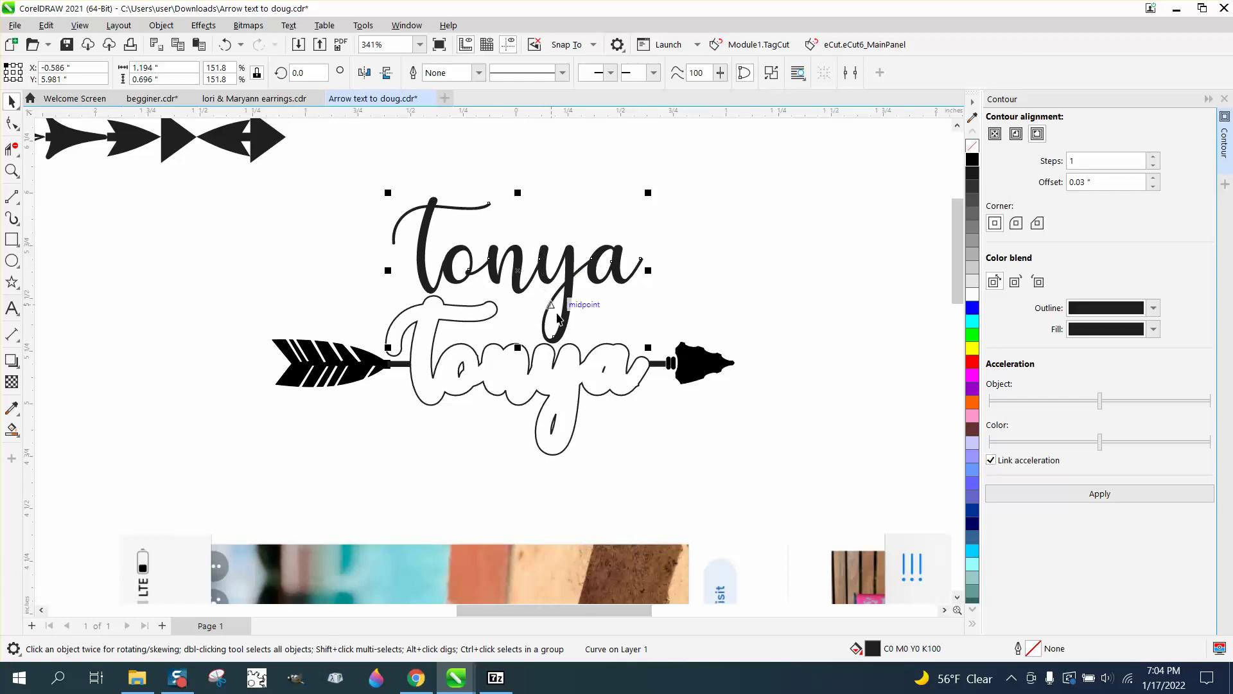
pyautogui.click(602, 350)
pyautogui.press('Delete')
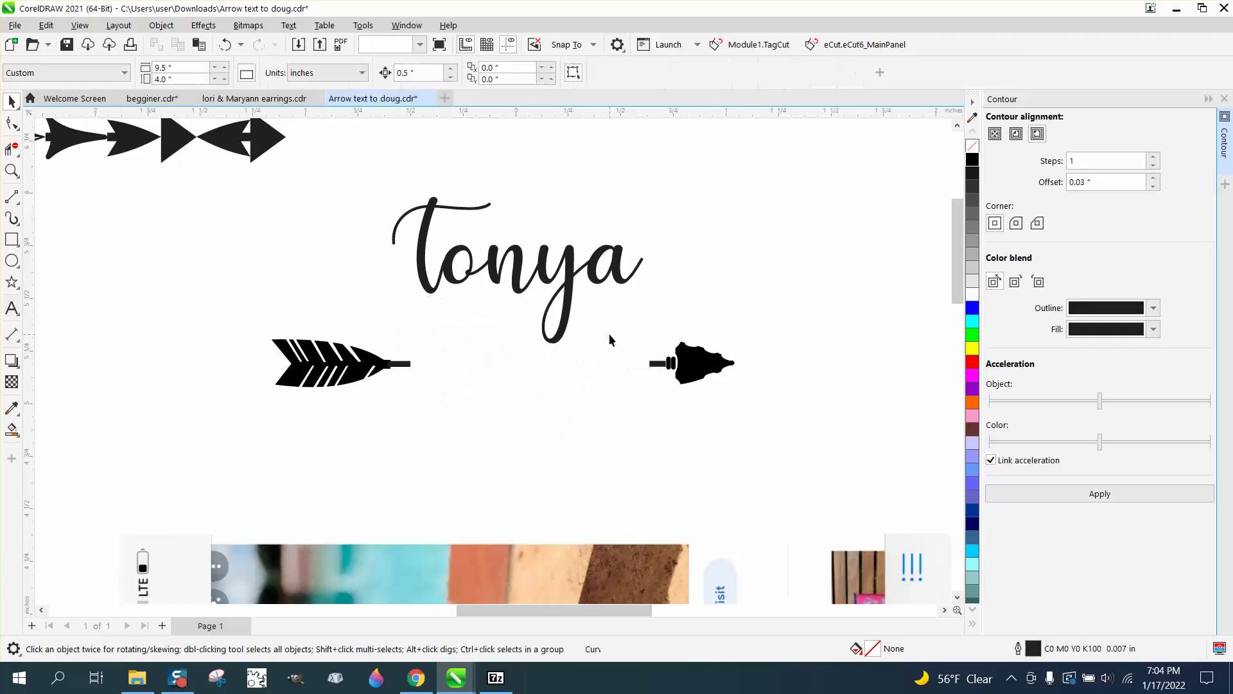
pyautogui.click(575, 301)
pyautogui.press('Down')
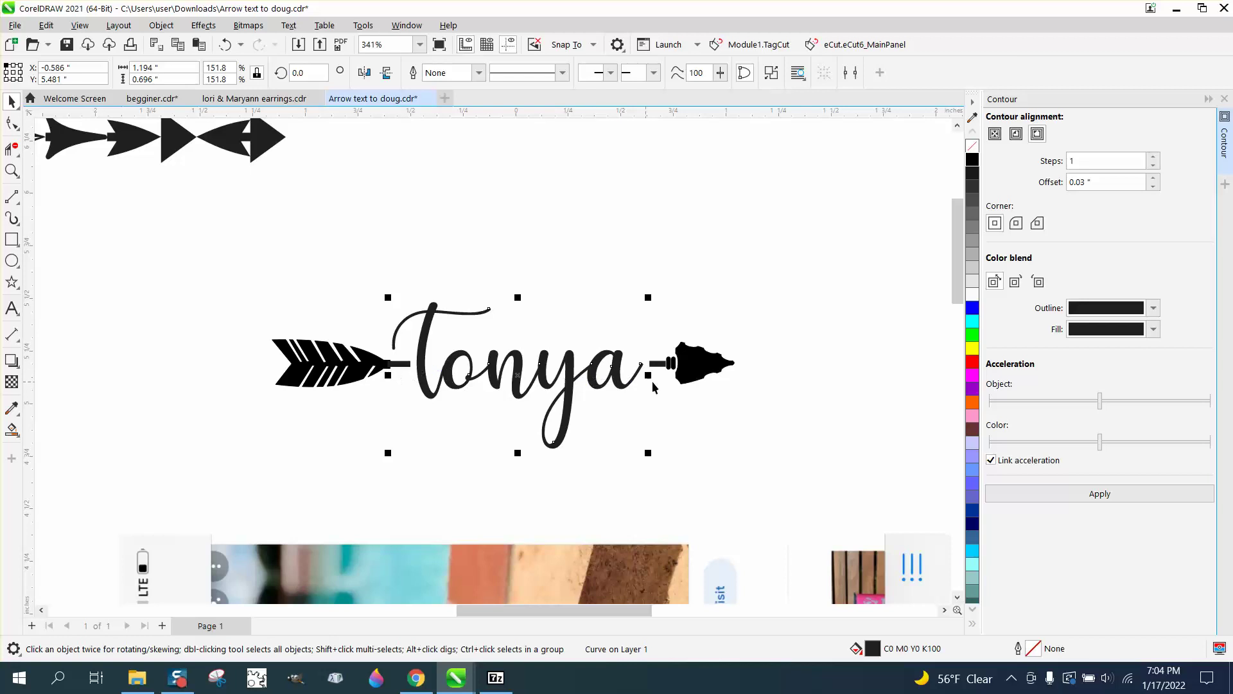
# - Zoom between the Tonya design and the red and teal tumblers' lettering in the photo
pyautogui.click(10, 171)
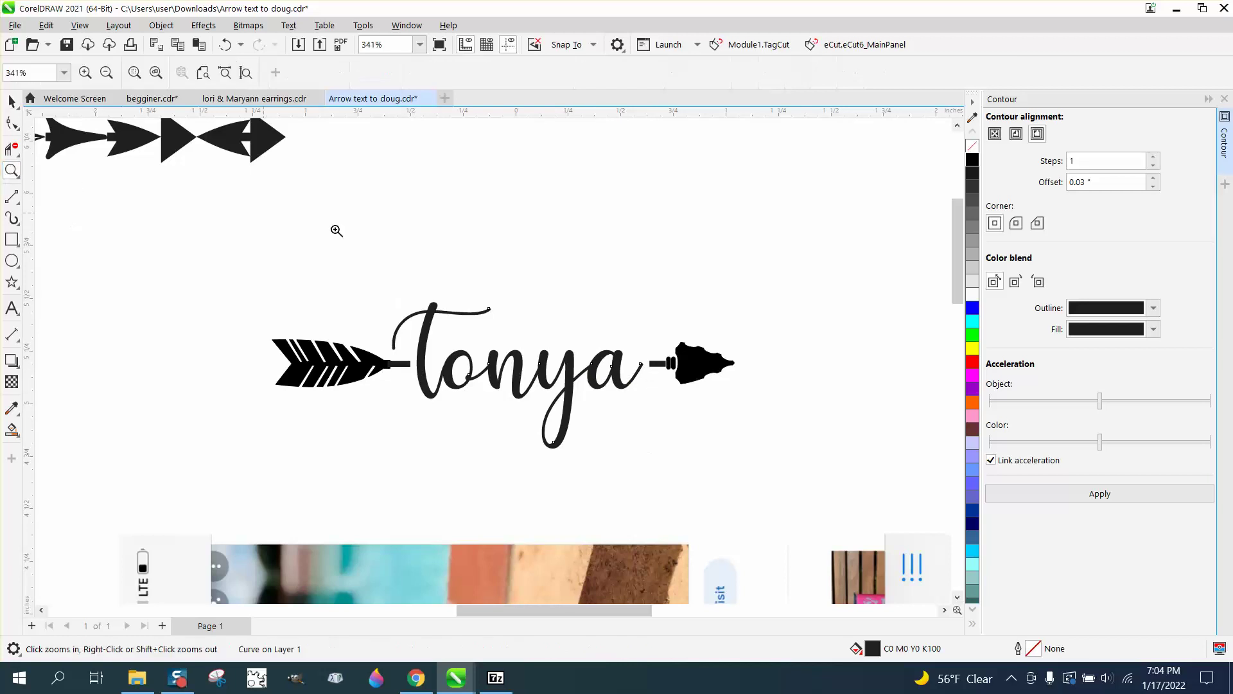
pyautogui.click(749, 440)
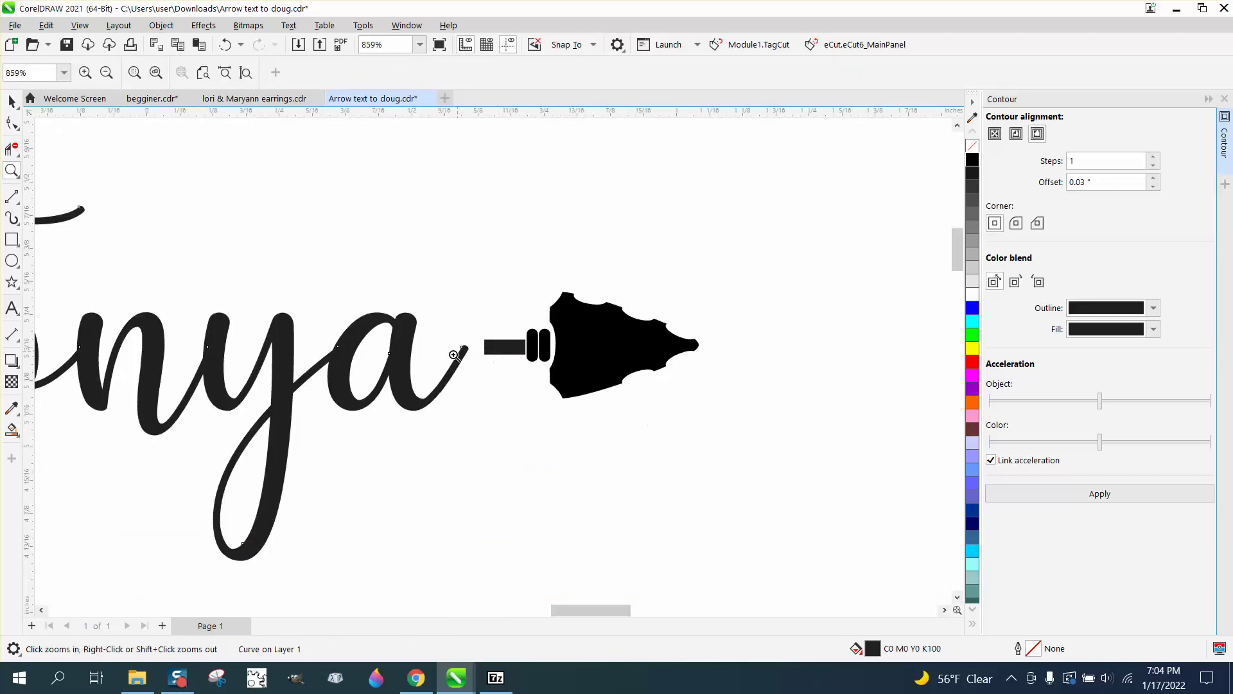
pyautogui.rightClick(601, 346)
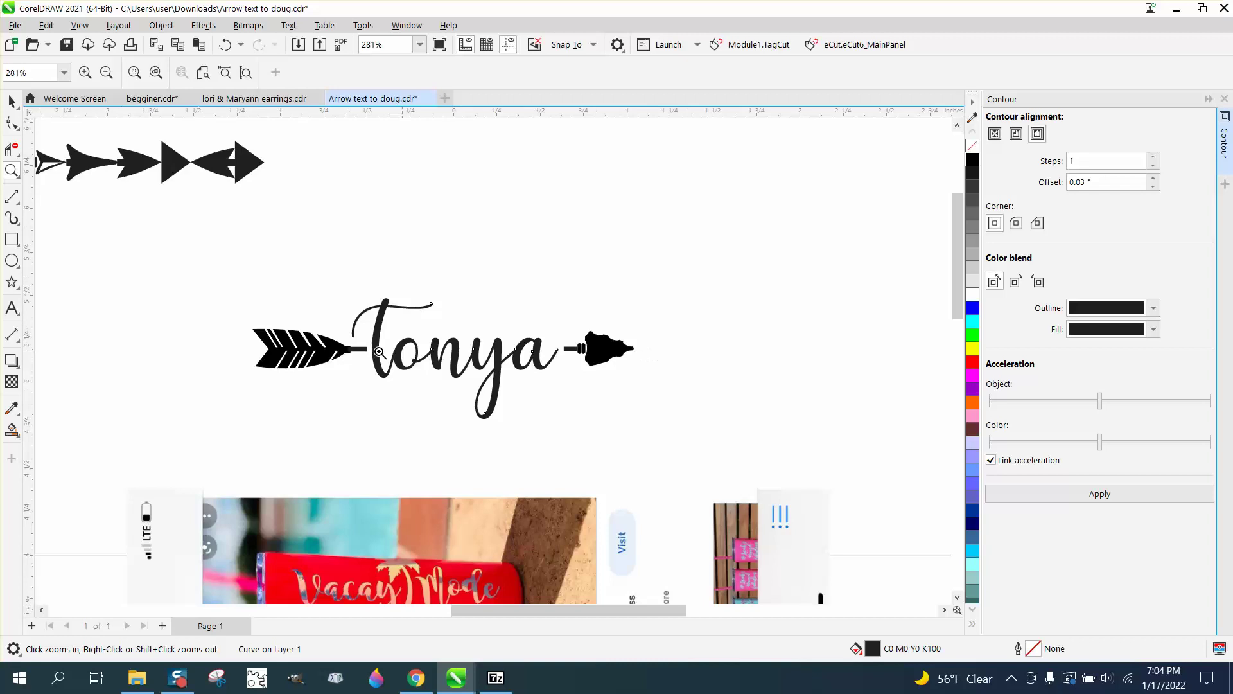
pyautogui.rightClick(379, 352)
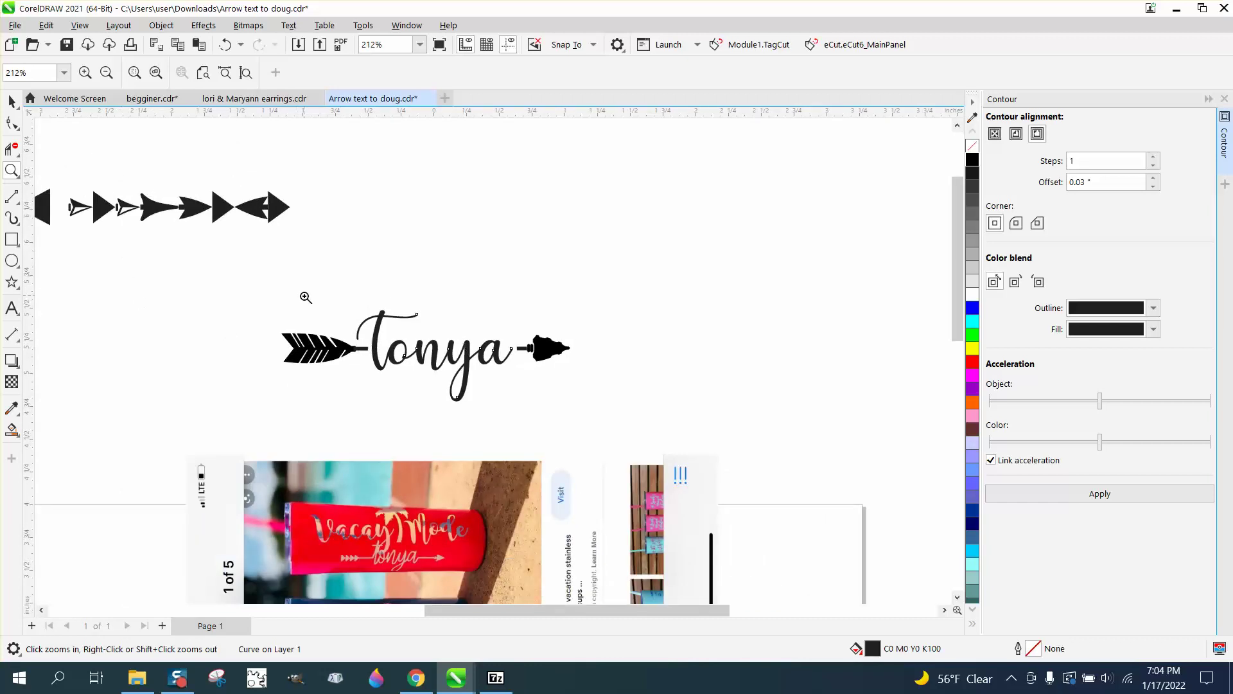
pyautogui.moveTo(344, 333); pyautogui.dragTo(602, 385)
pyautogui.rightClick(512, 342)
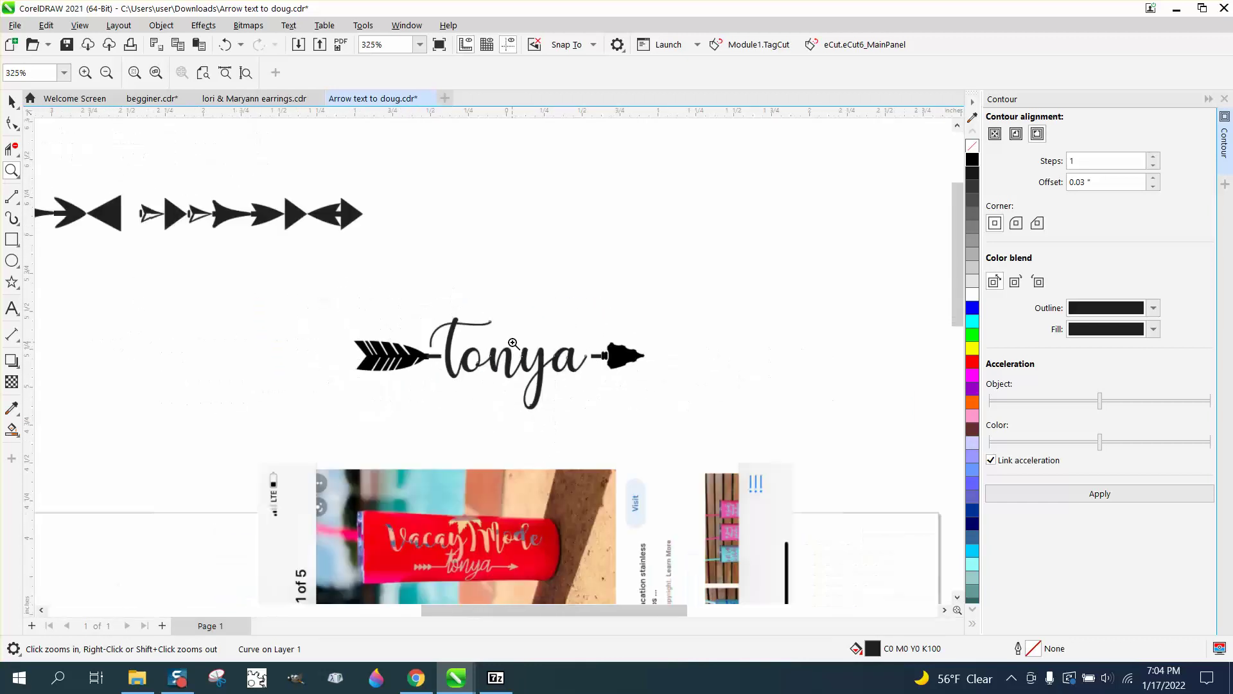
pyautogui.rightClick(512, 342)
pyautogui.moveTo(438, 460); pyautogui.dragTo(578, 536)
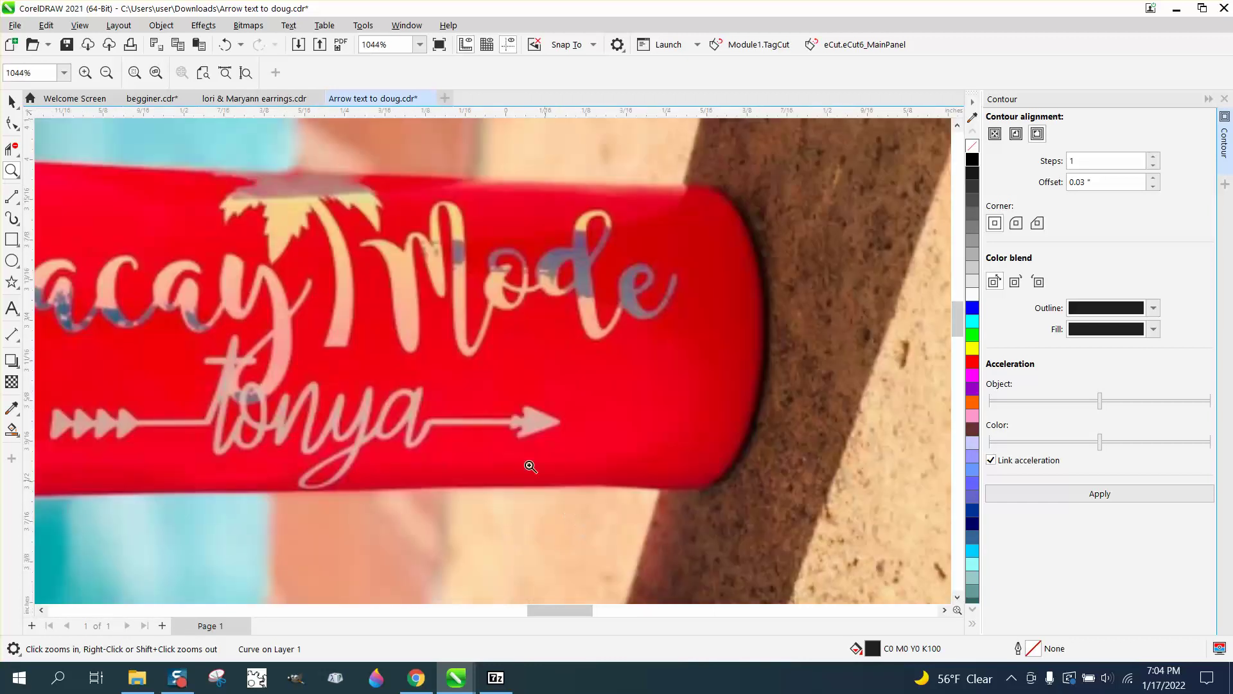
pyautogui.rightClick(393, 421)
pyautogui.rightClick(411, 470)
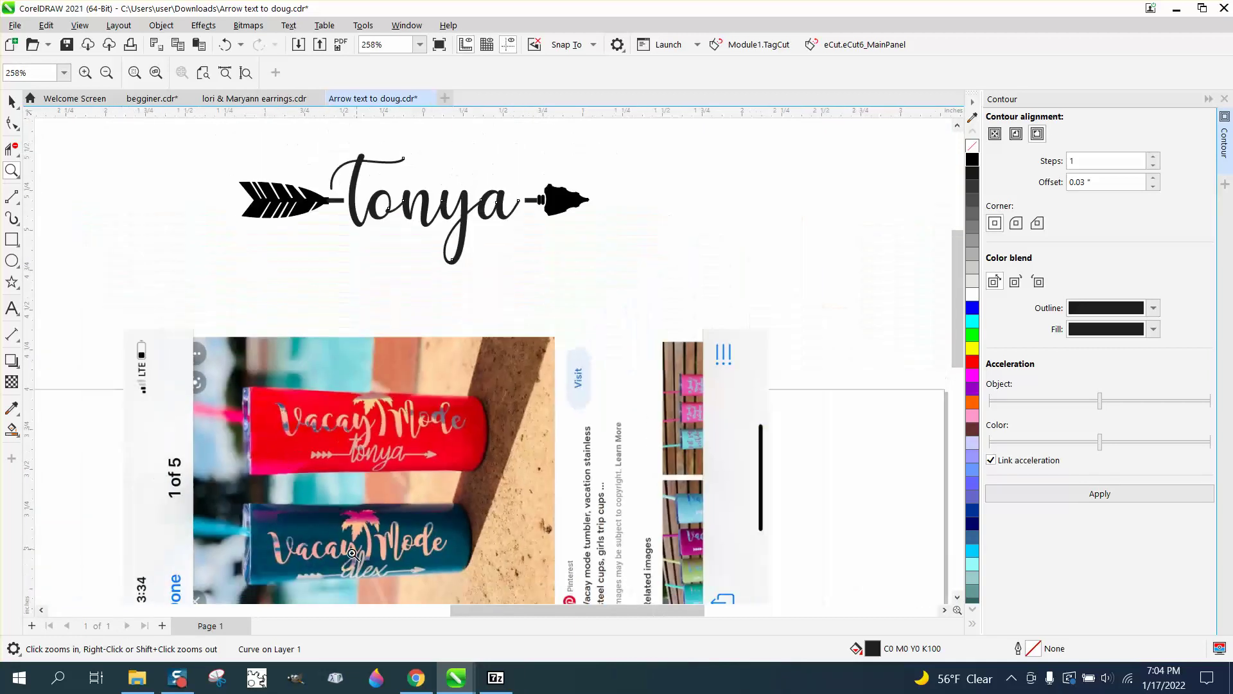
pyautogui.moveTo(334, 562); pyautogui.dragTo(452, 569)
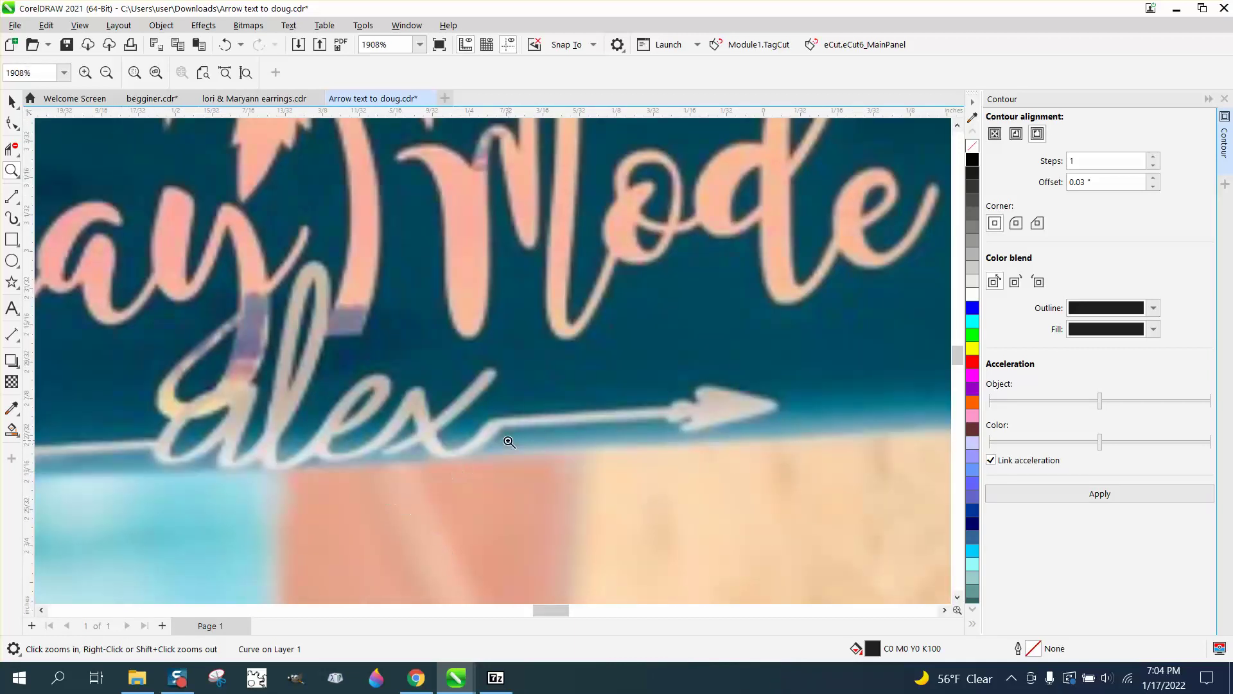
# - Zoom out, then zoom closely onto the Tonya arrow design
pyautogui.scroll(-1, 664, 422)
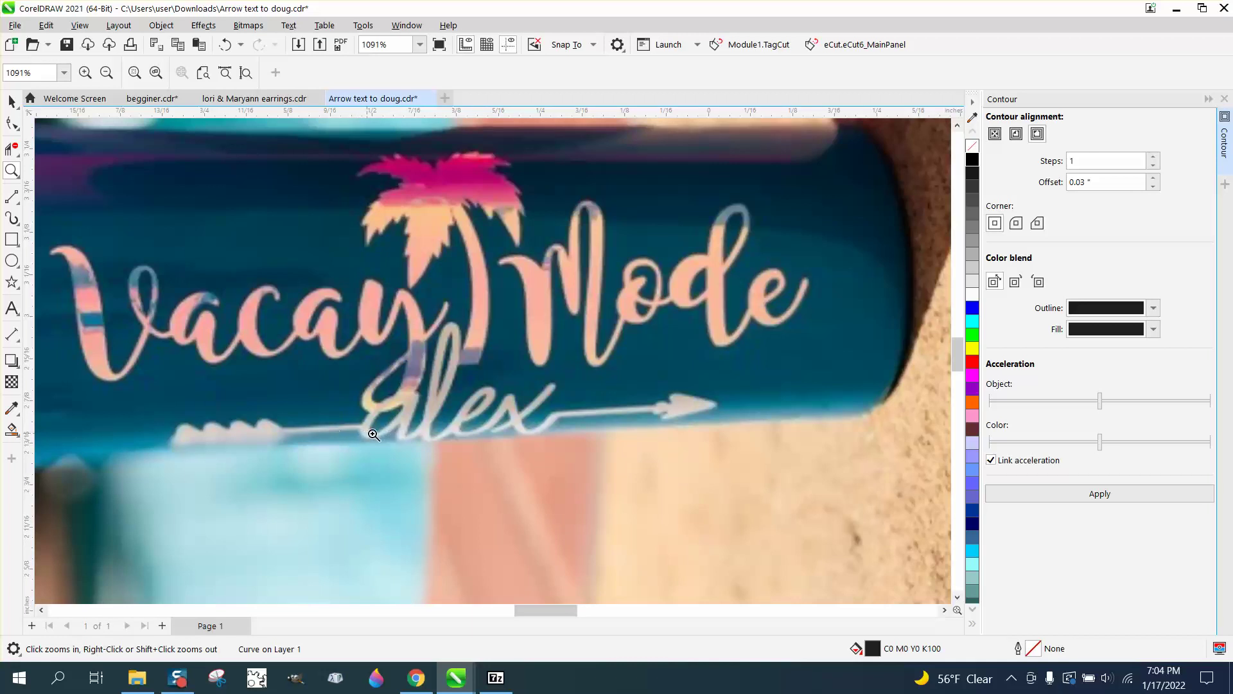
pyautogui.scroll(-3, 370, 430)
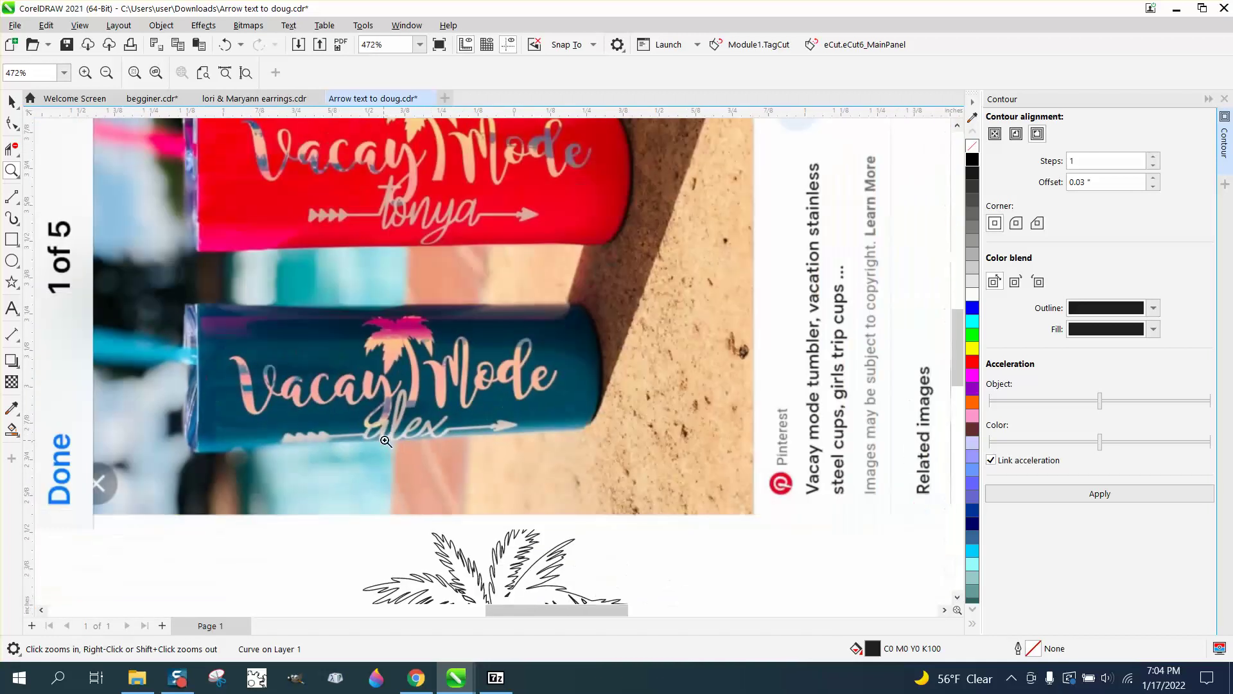
pyautogui.scroll(-4, 385, 300)
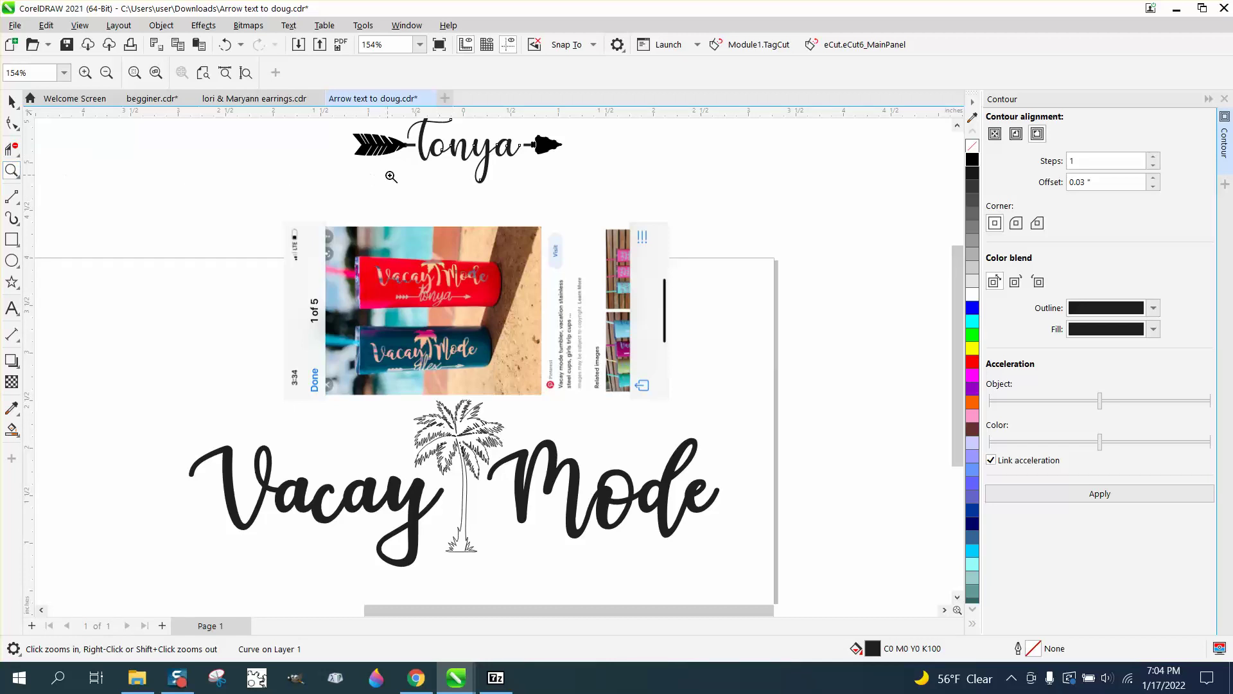
pyautogui.scroll(-1, 395, 179)
pyautogui.moveTo(486, 180); pyautogui.dragTo(532, 195)
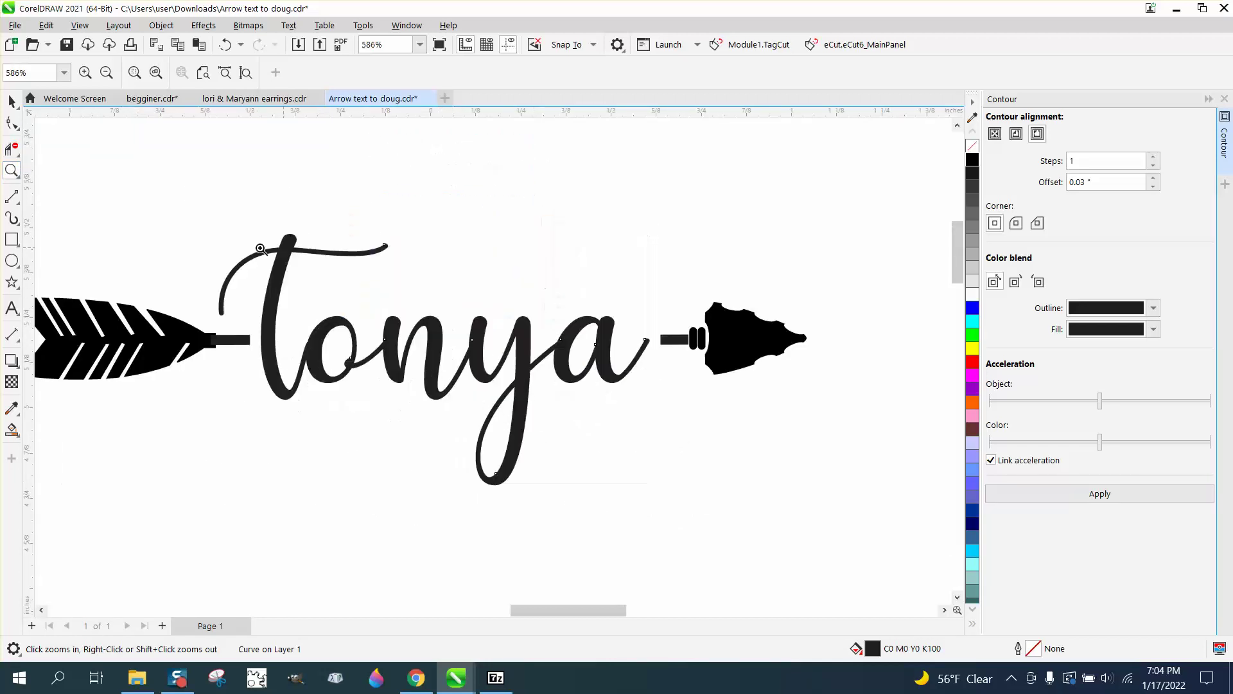
# - Switch to the Shape tool and zoom onto the final a's tail and arrowhead
pyautogui.click(11, 102)
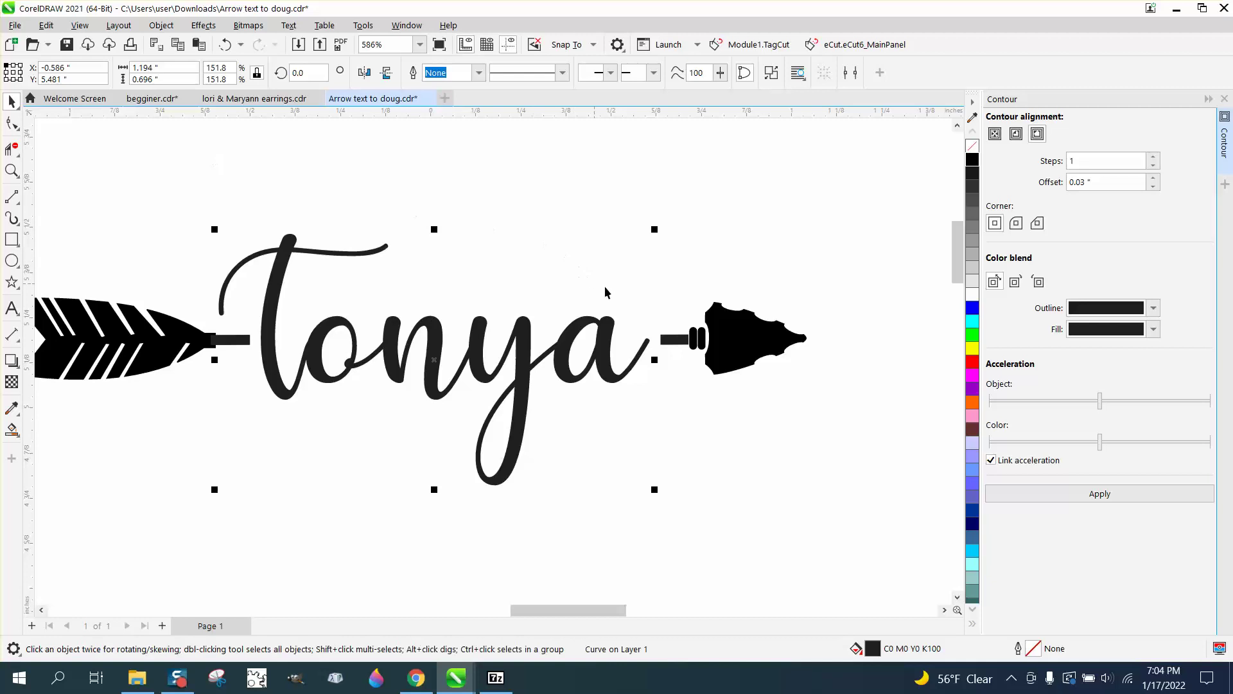
pyautogui.click(13, 124)
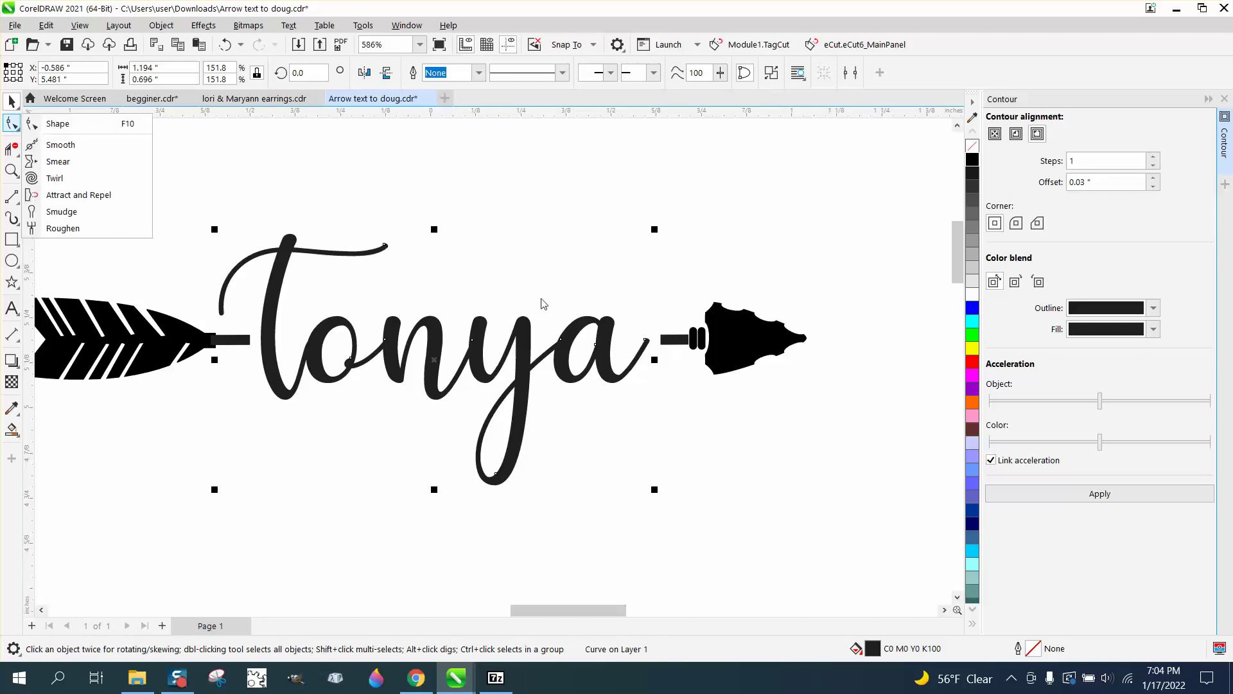
pyautogui.click(58, 123)
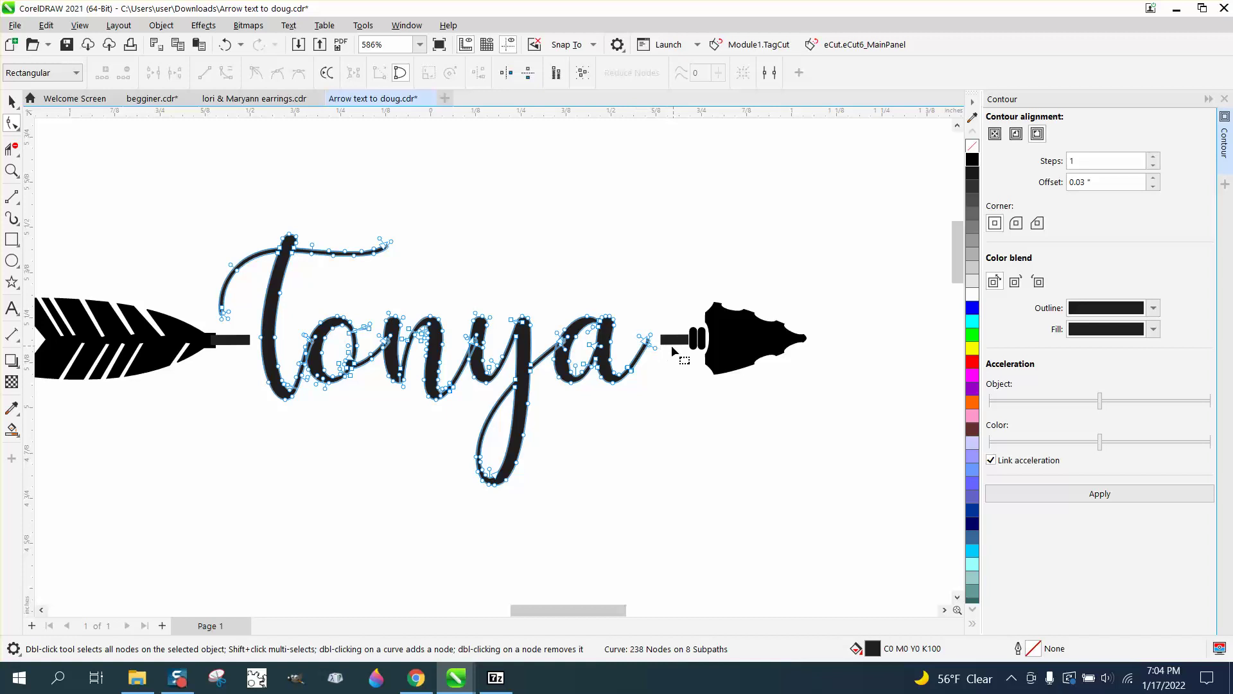
pyautogui.click(12, 170)
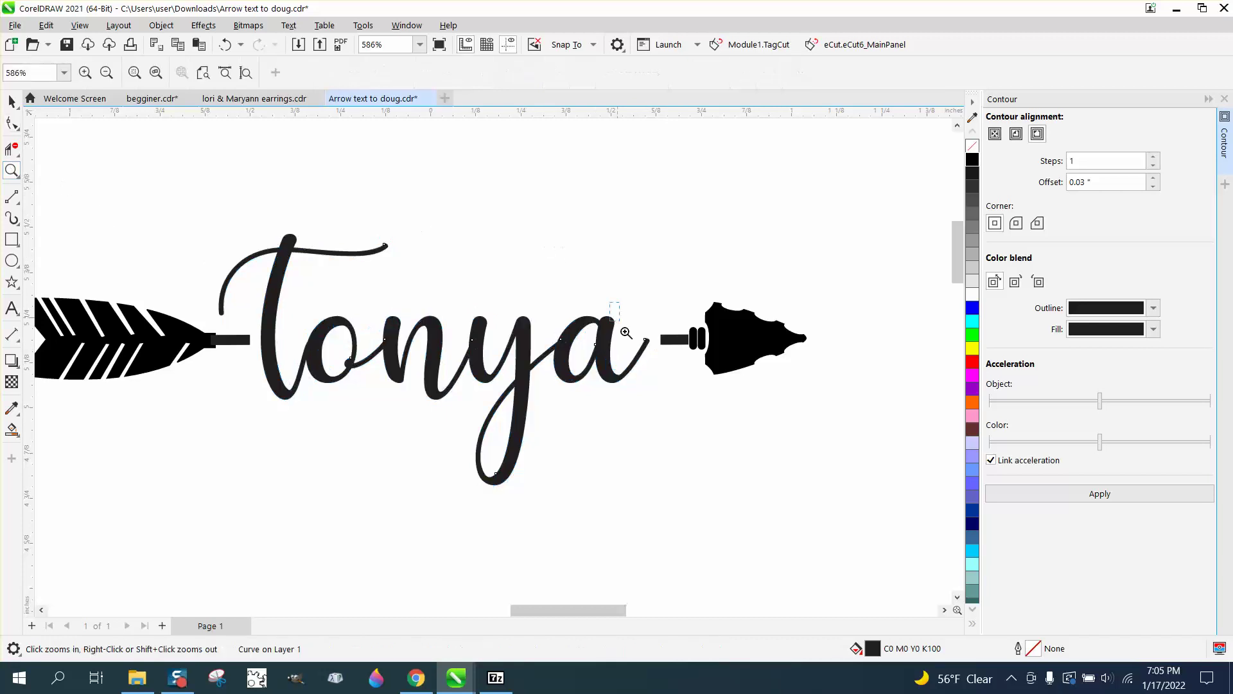
pyautogui.moveTo(626, 333); pyautogui.dragTo(761, 404)
pyautogui.press('F10')
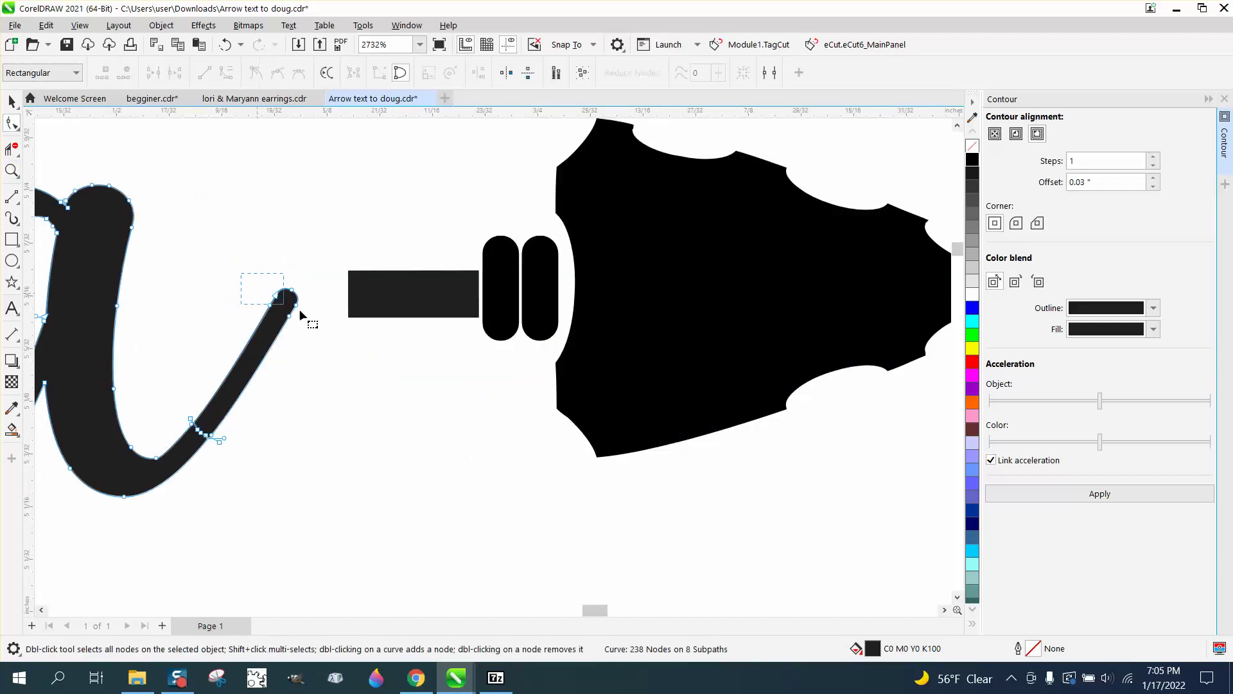
# - Stretch the shaft's left node to meet the a tail and level the shaft
pyautogui.moveTo(329, 340)
pyautogui.mouseDown()
pyautogui.moveTo(321, 268)
pyautogui.moveTo(336, 242)
pyautogui.mouseUp()
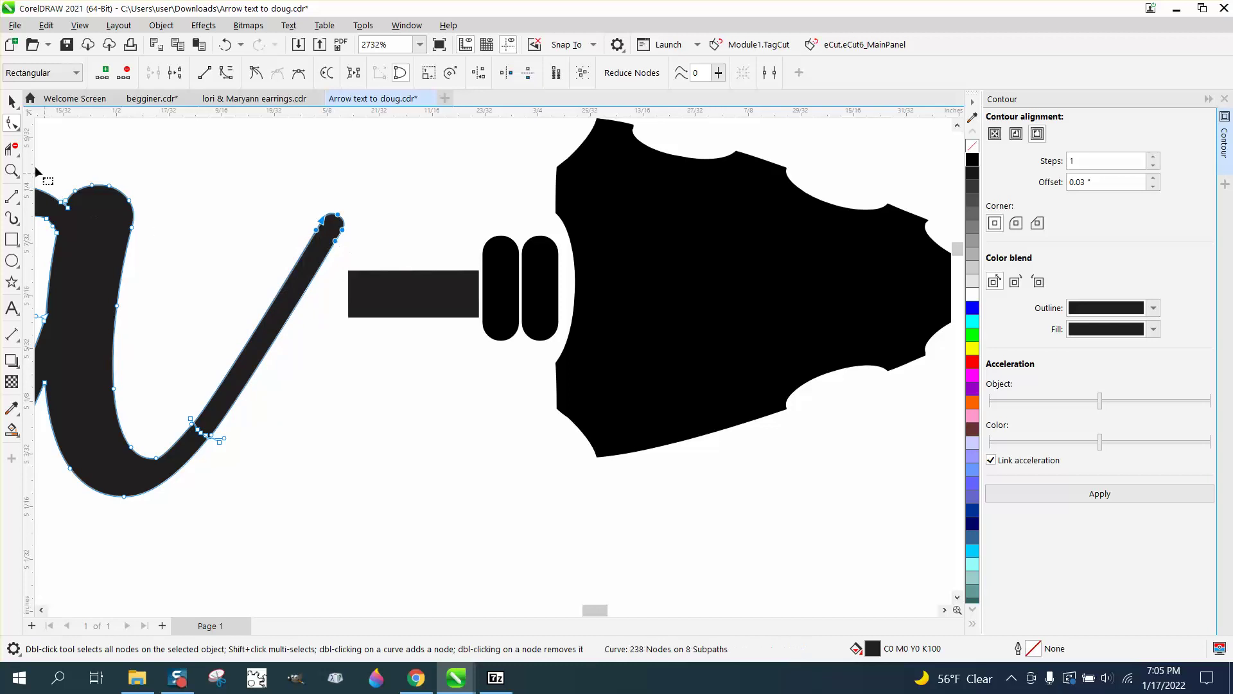
pyautogui.click(367, 287)
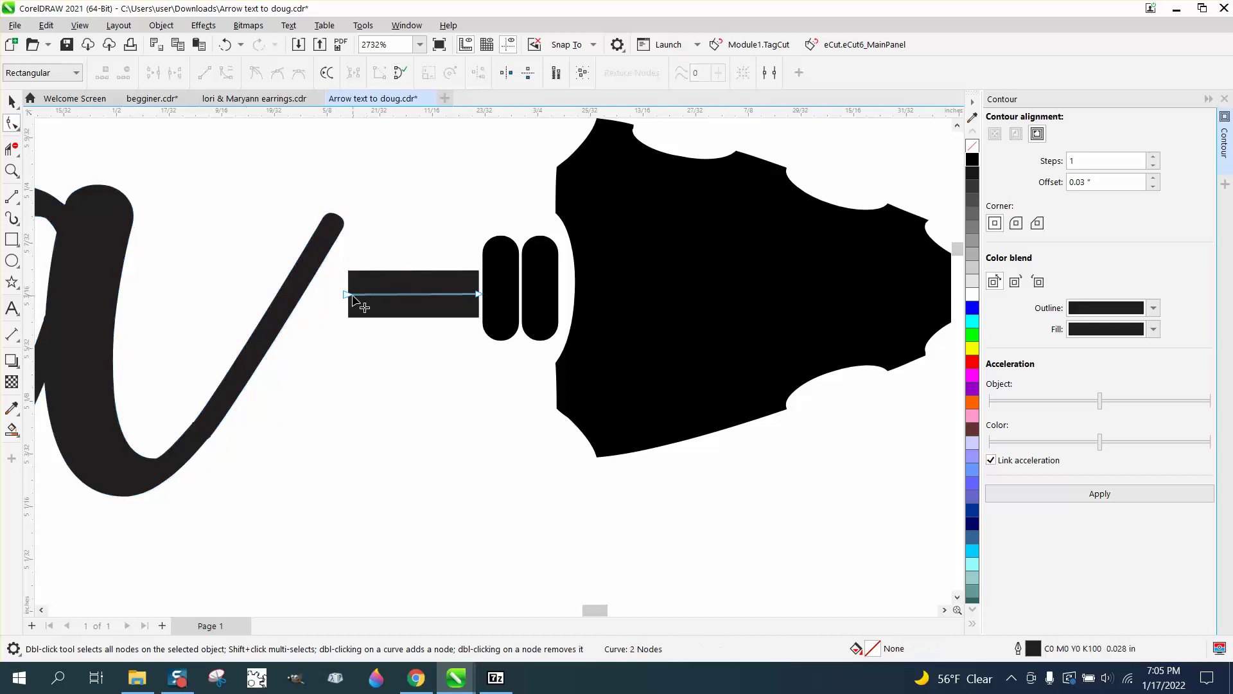
pyautogui.moveTo(352, 294); pyautogui.dragTo(288, 293)
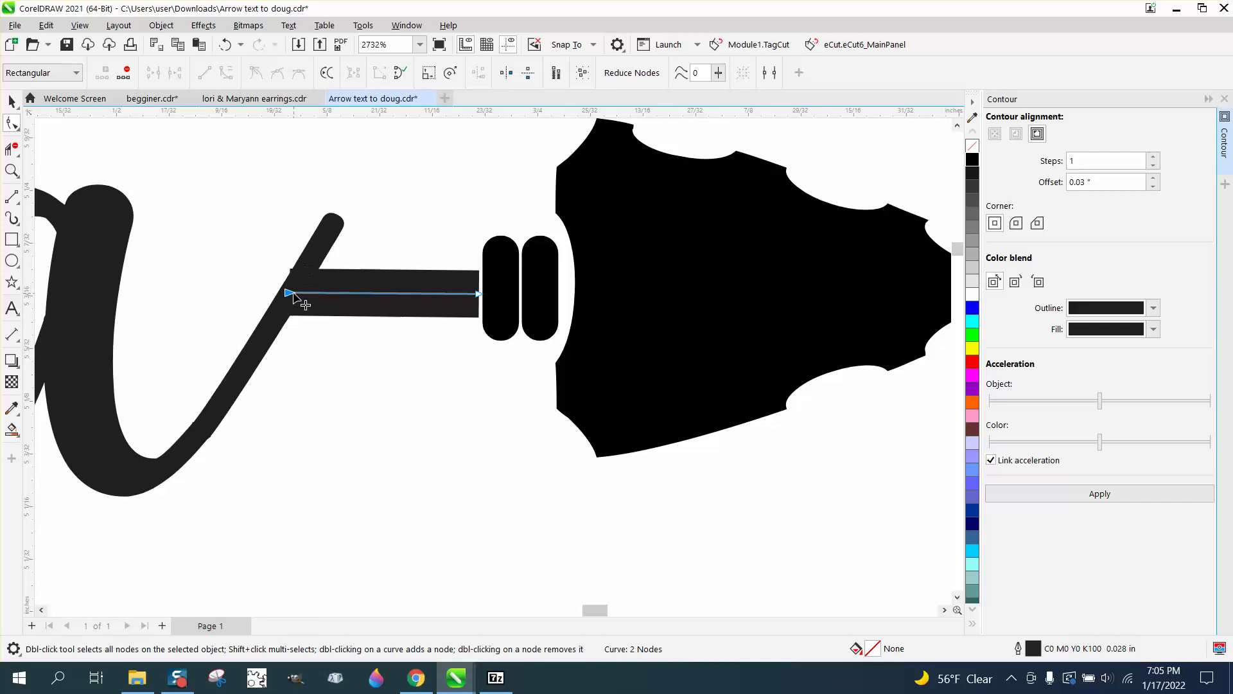
pyautogui.click(479, 294)
pyautogui.moveTo(479, 294); pyautogui.dragTo(477, 284)
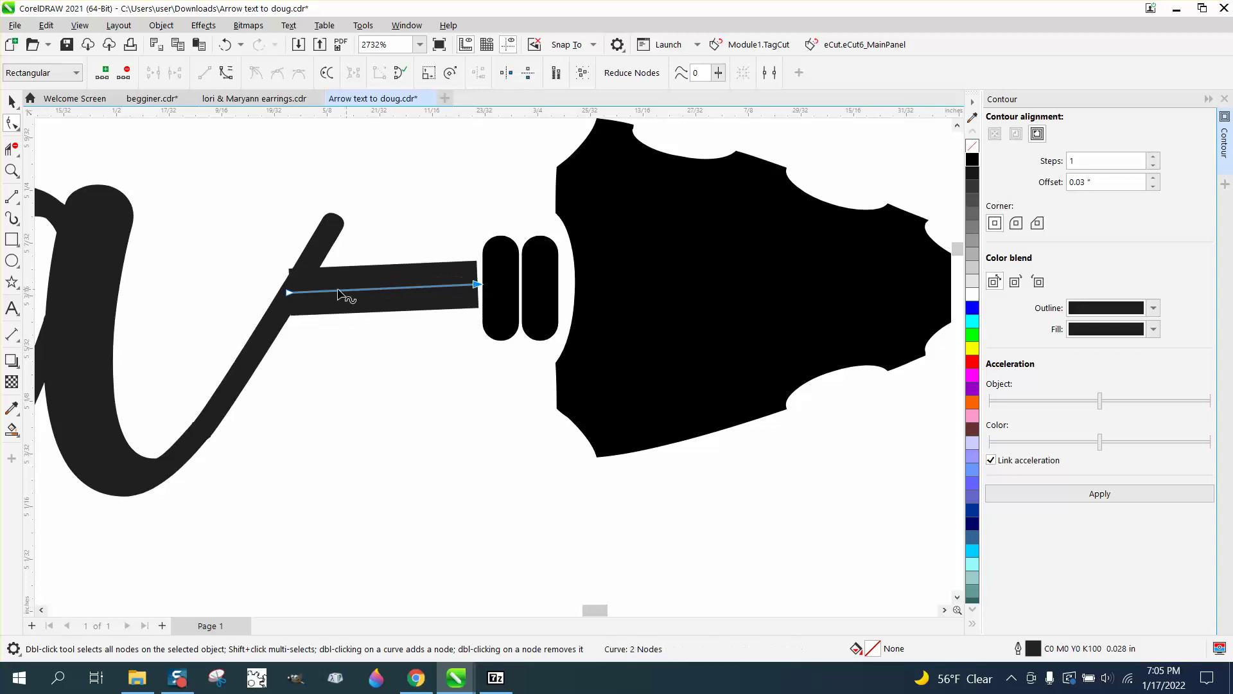
pyautogui.click(289, 292)
pyautogui.moveTo(298, 288); pyautogui.dragTo(301, 282)
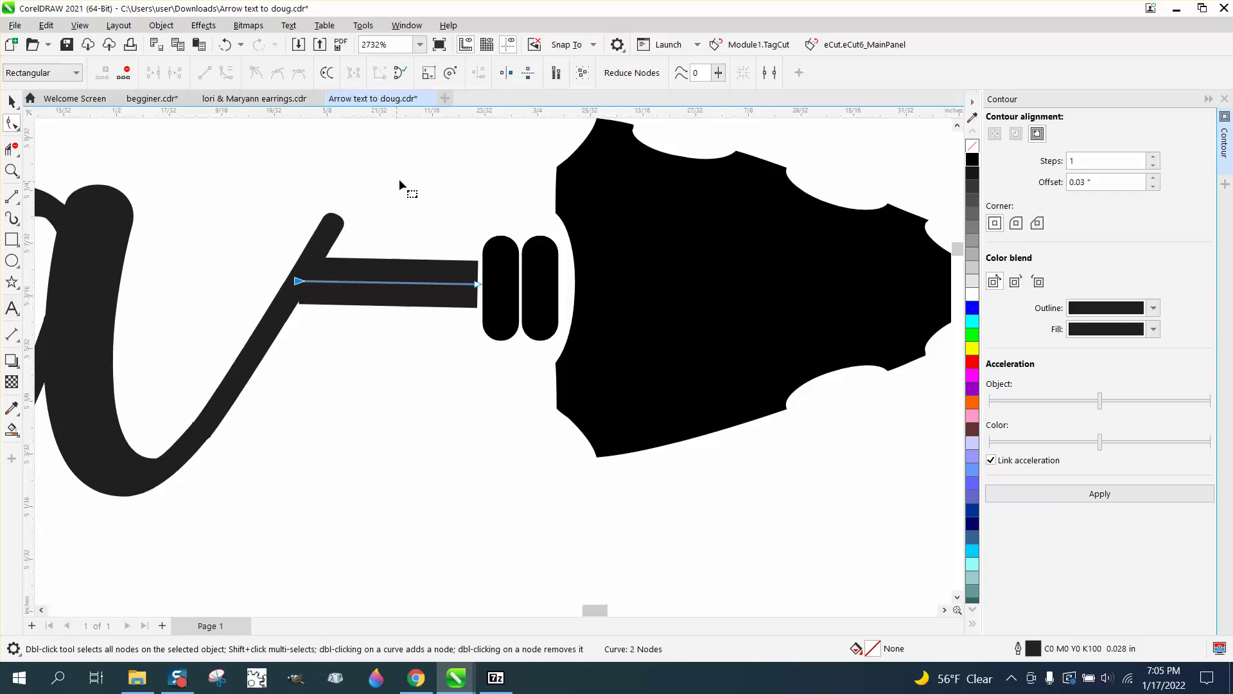
# - Set the shaft's outline width to 0.015625 in
pyautogui.click(12, 101)
pyautogui.click(479, 73)
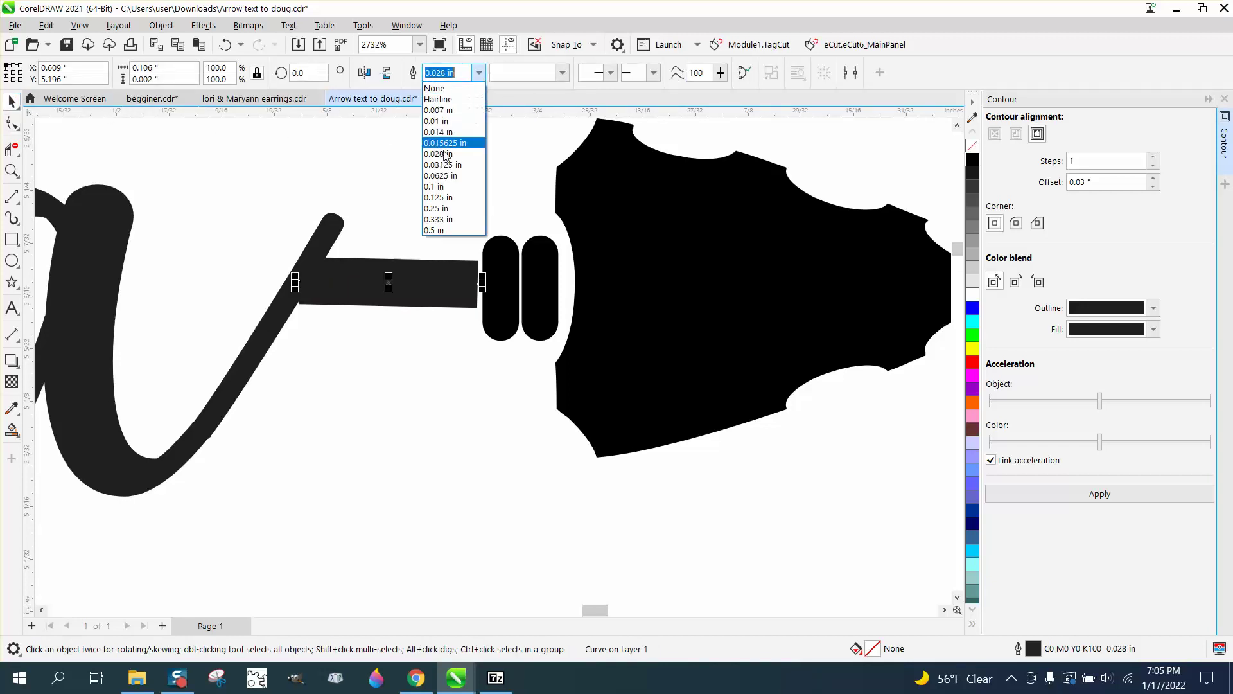
pyautogui.click(440, 143)
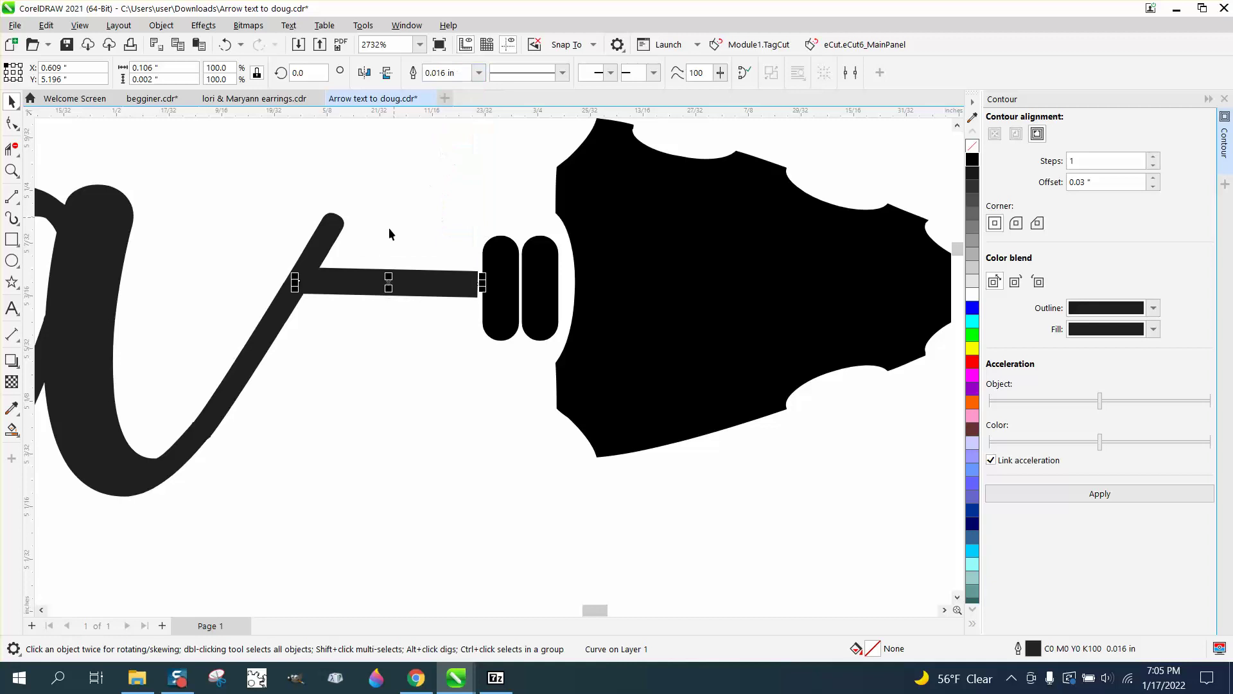
# - Nudge the shaft slightly lower, shorten its right end, then deselect and zoom out
pyautogui.click(280, 295)
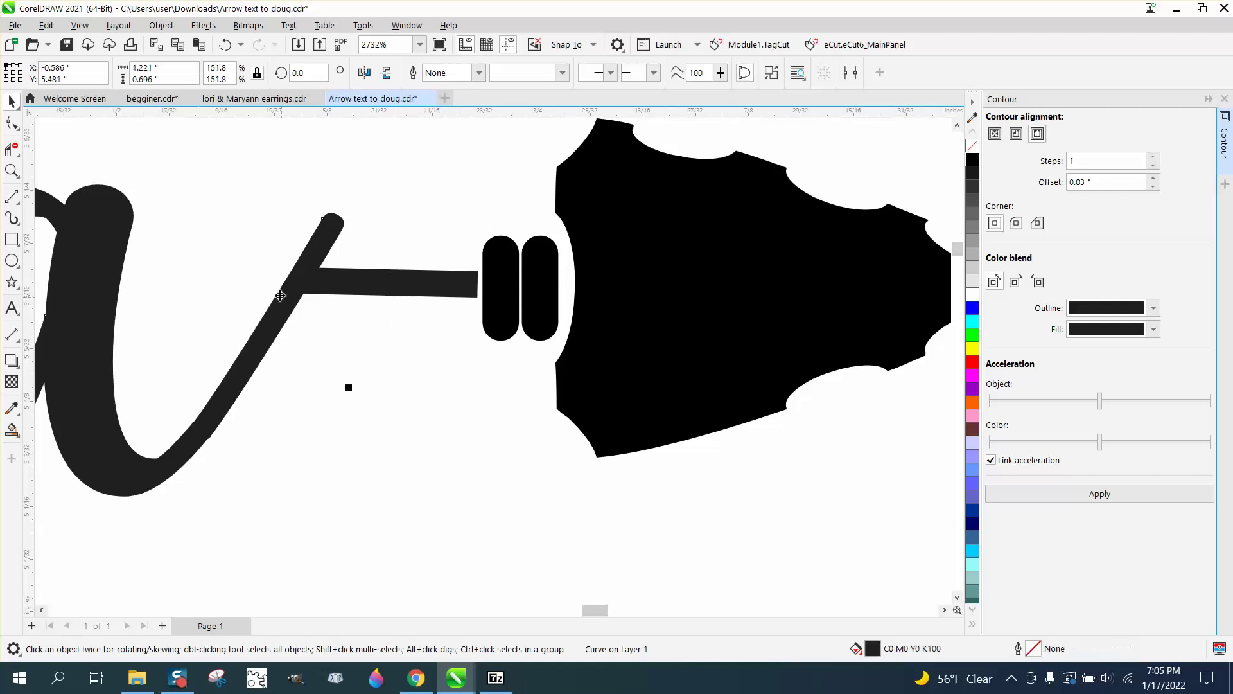
pyautogui.click(366, 290)
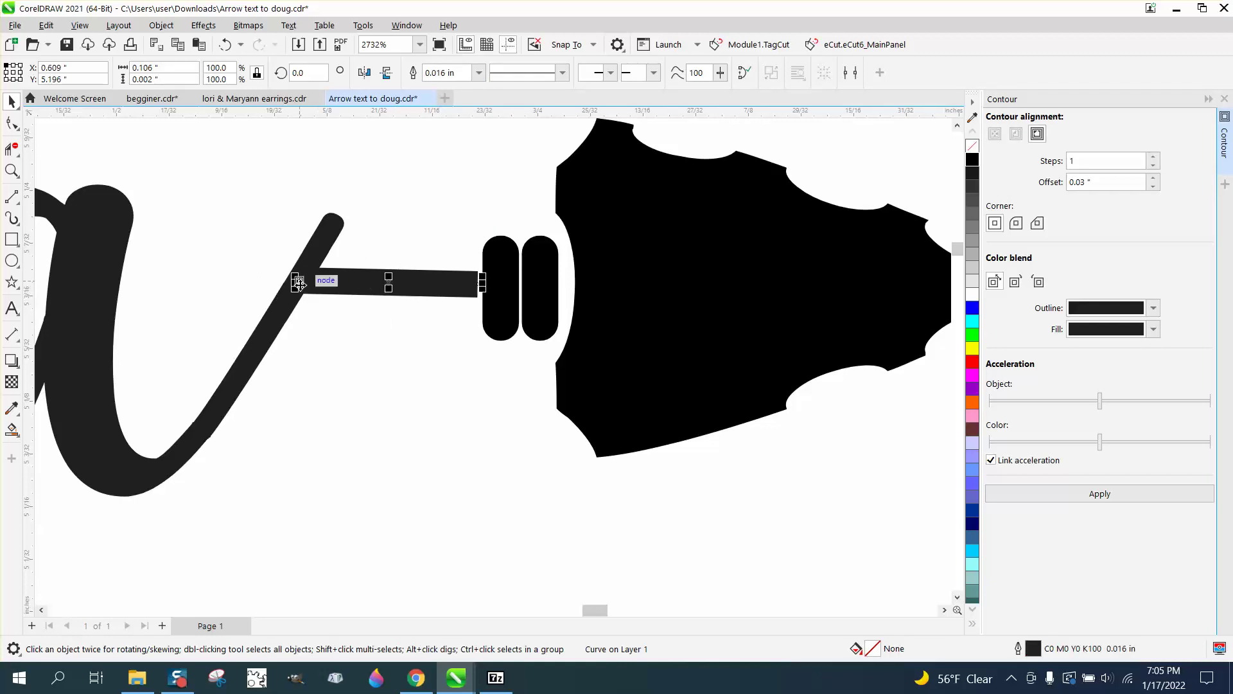
pyautogui.moveTo(302, 287); pyautogui.dragTo(299, 291)
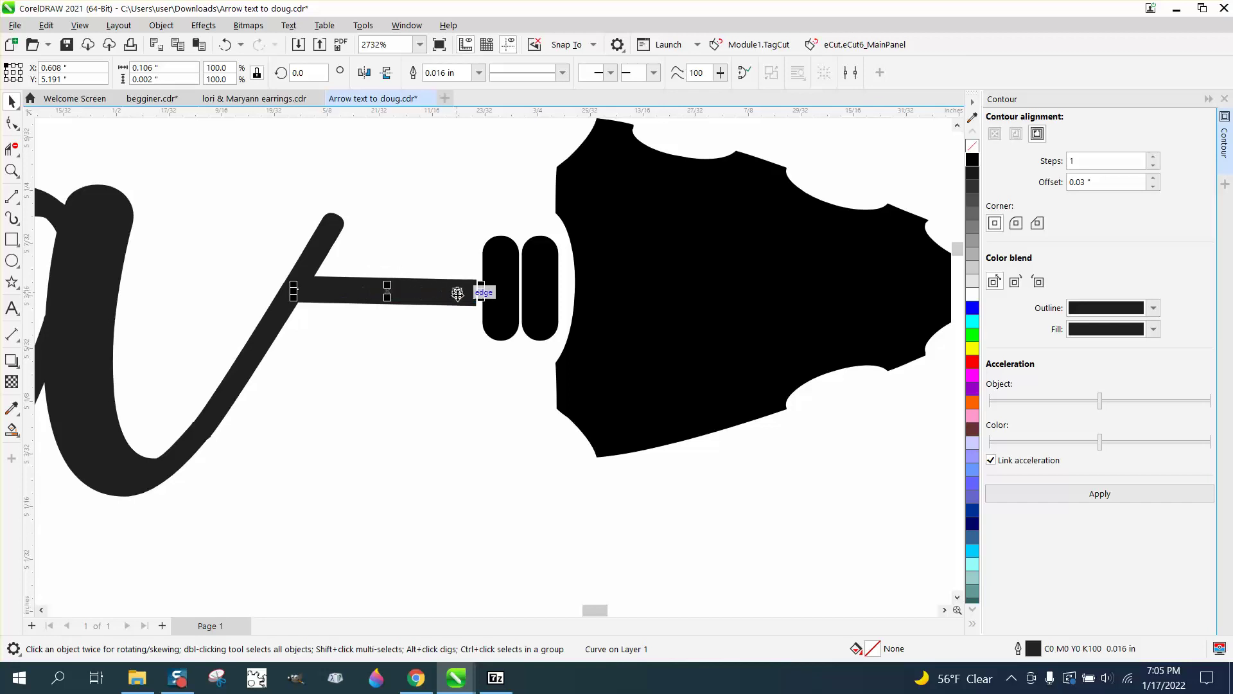
pyautogui.moveTo(478, 292); pyautogui.dragTo(482, 289)
pyautogui.click(479, 291)
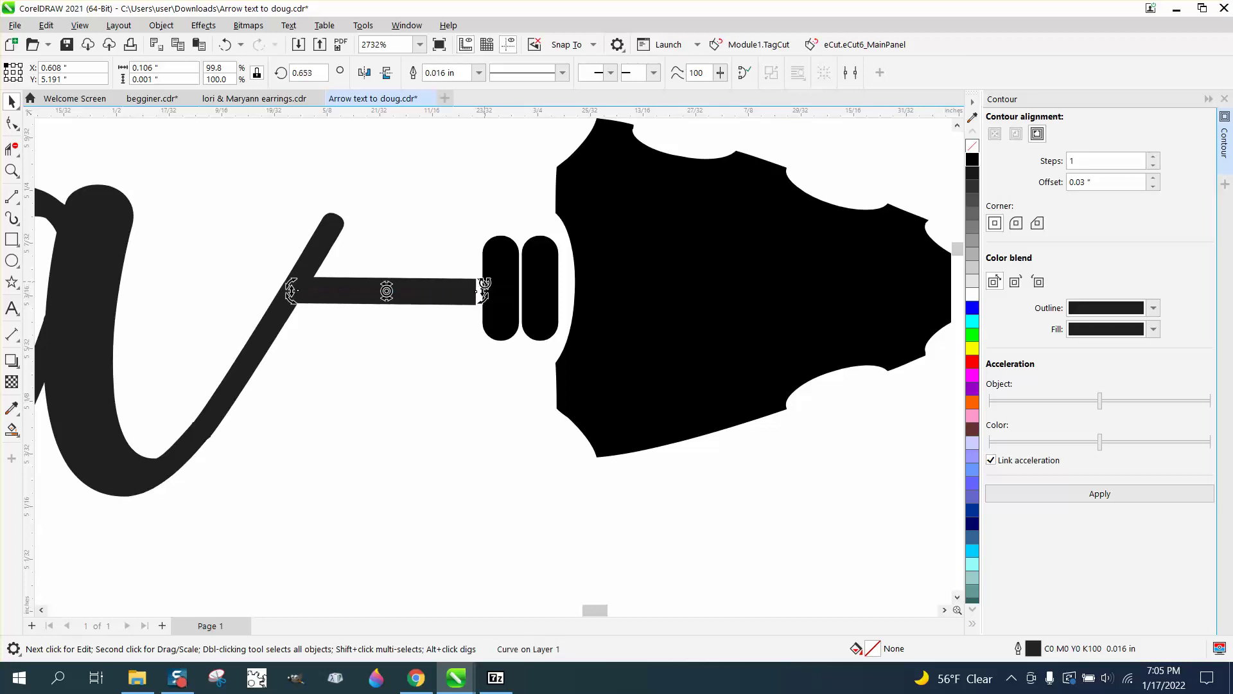
pyautogui.click(395, 348)
pyautogui.scroll(-1, 419, 376)
pyautogui.scroll(-2, 415, 373)
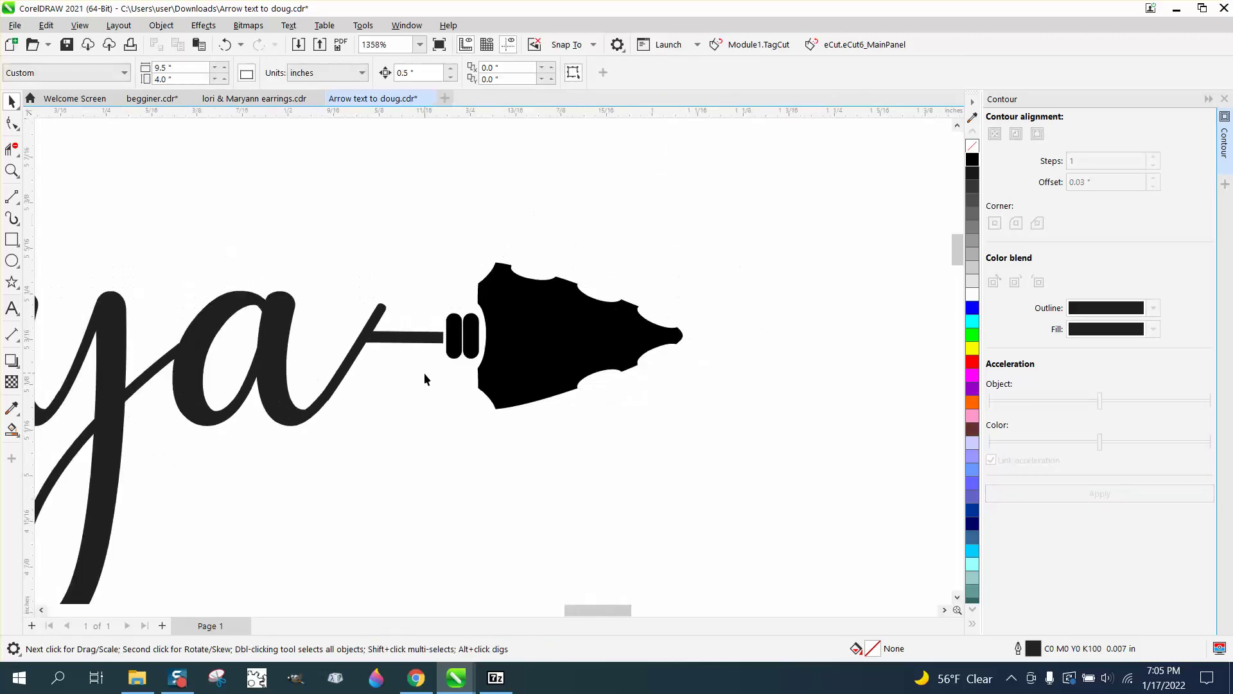
# - Undo the shaft edits and earlier changes back to the contoured Tonya version
pyautogui.scroll(-4, 425, 377)
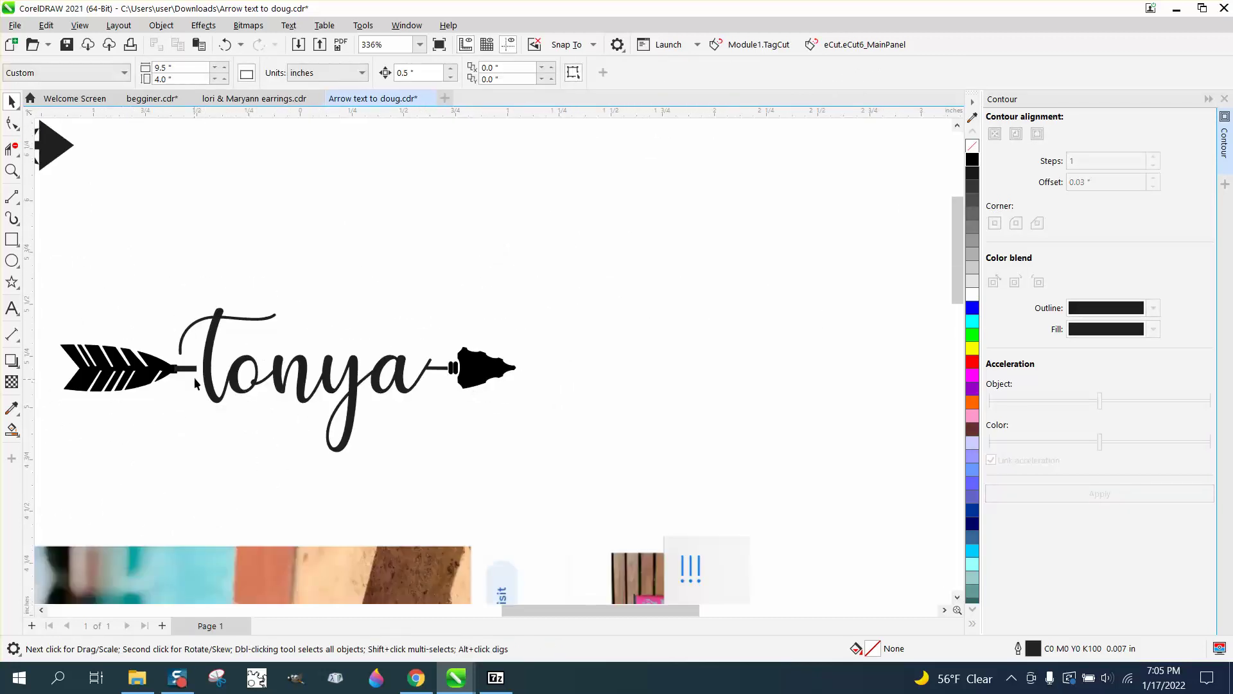
pyautogui.click(11, 170)
pyautogui.scroll(-1, 326, 289)
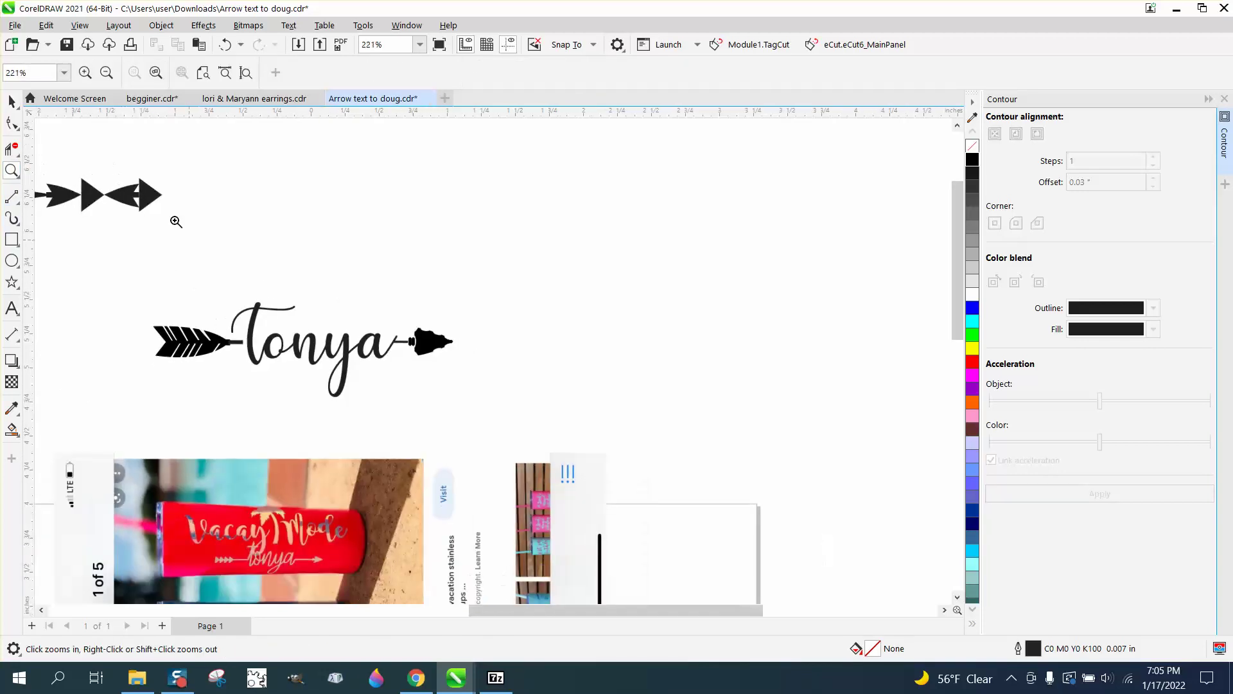
pyautogui.click(226, 47)
pyautogui.click(228, 49)
pyautogui.click(230, 51)
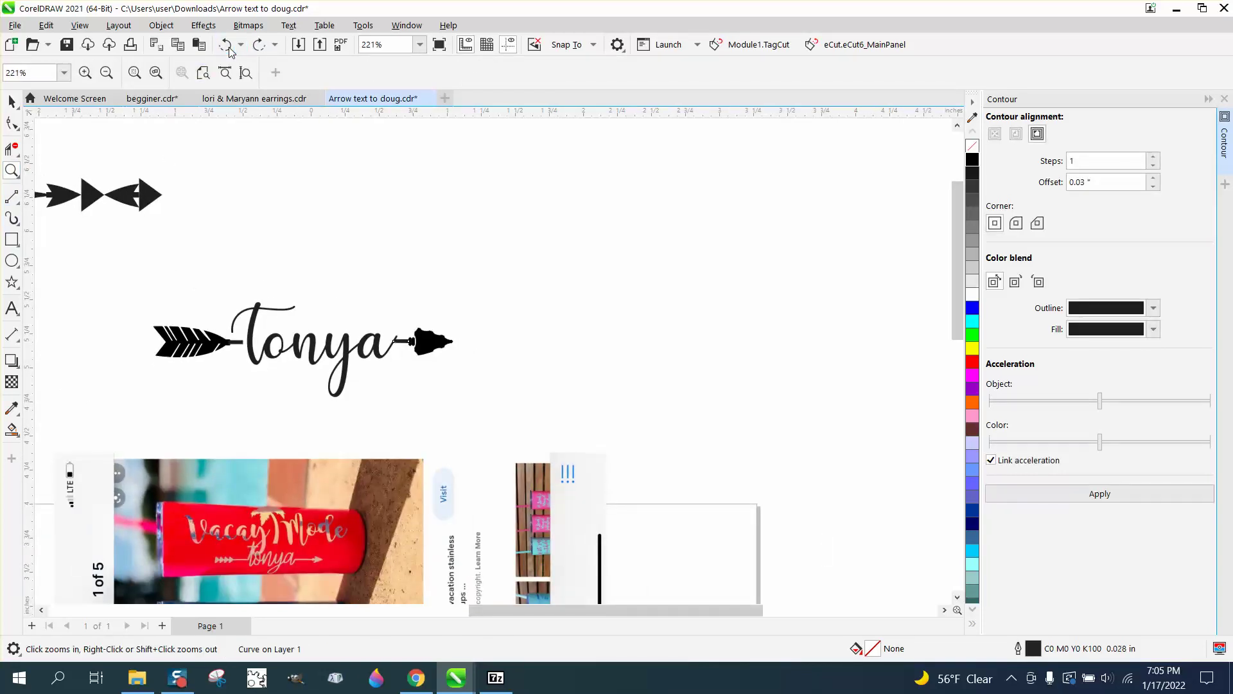
pyautogui.click(226, 45)
pyautogui.click(226, 45)
pyautogui.click(226, 45)
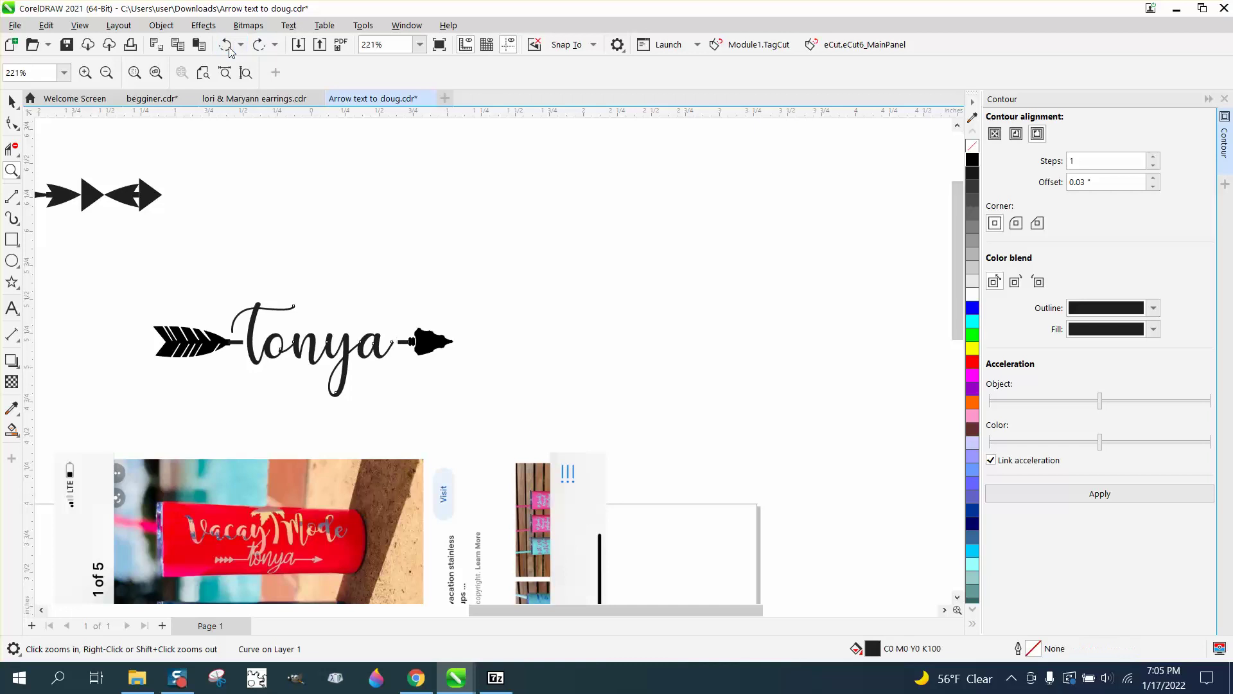
pyautogui.click(226, 45)
pyautogui.click(226, 44)
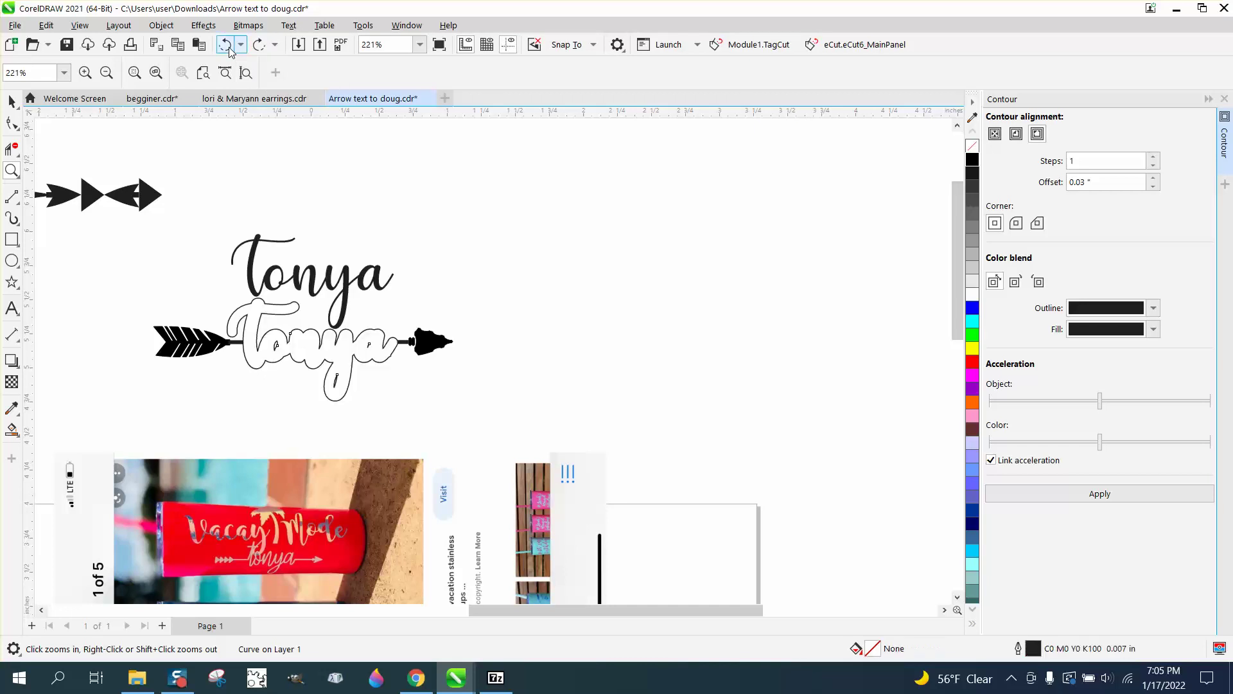
pyautogui.click(226, 46)
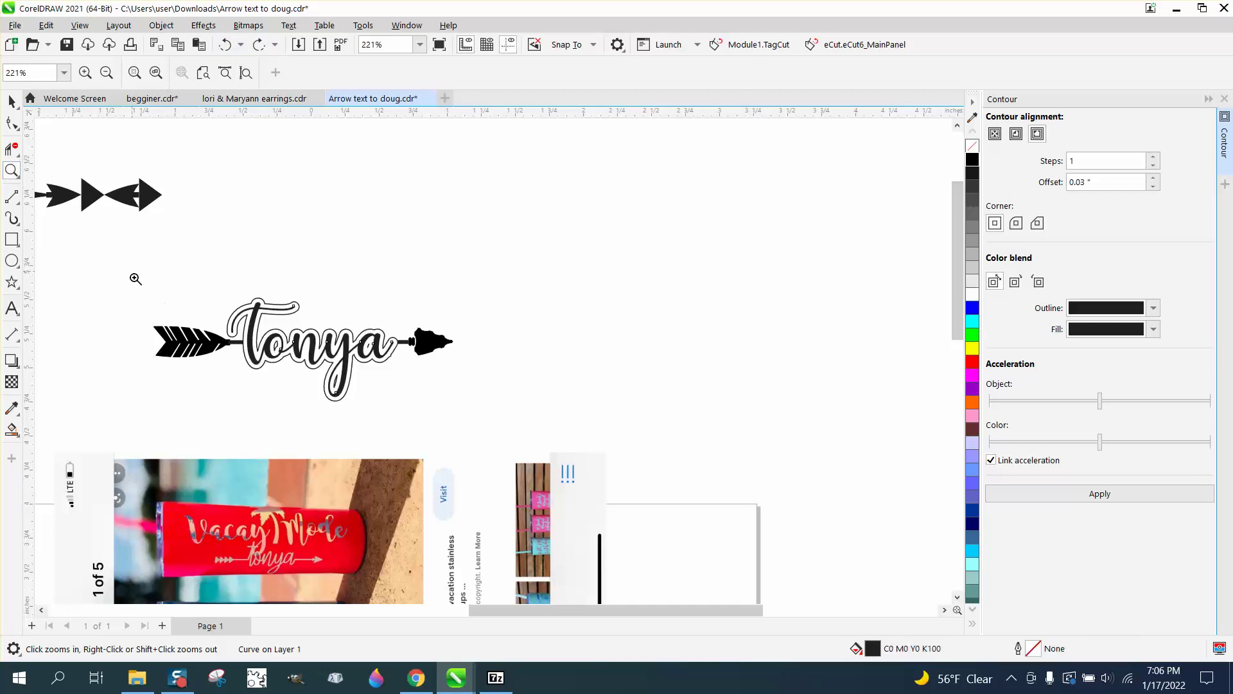
# - Zoom in on the contoured Tonya arrow to inspect it, then zoom back out
pyautogui.moveTo(135, 278); pyautogui.dragTo(531, 428)
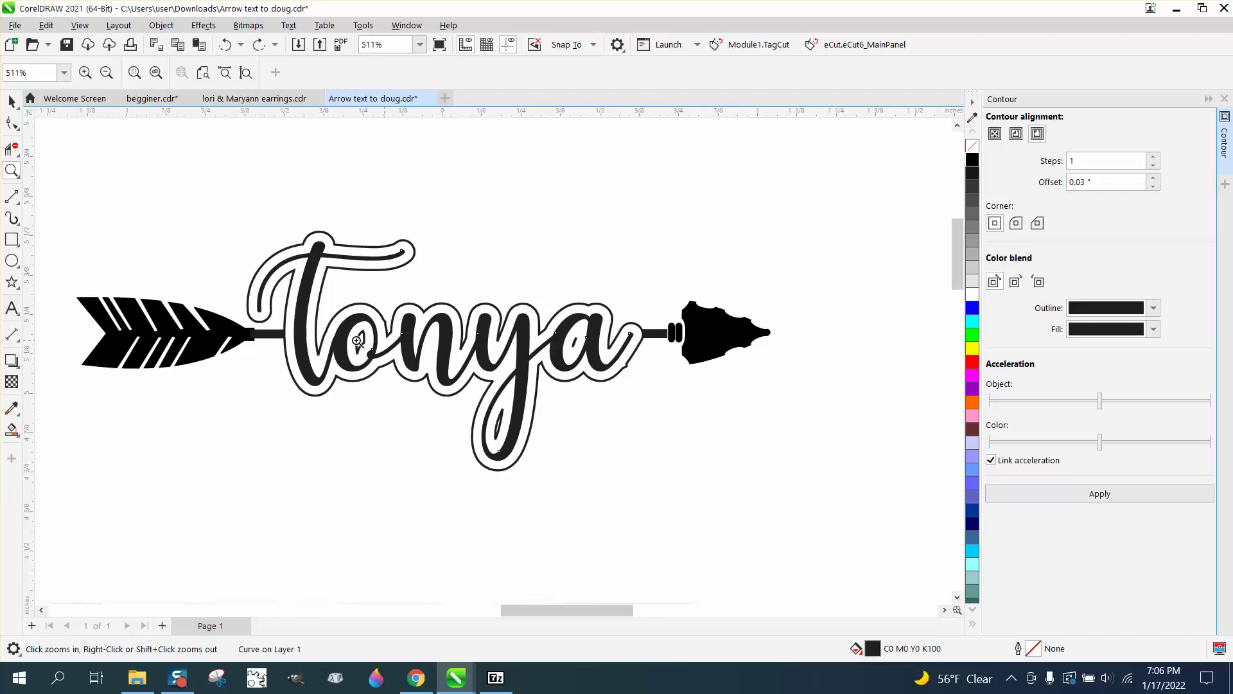
pyautogui.scroll(-4, 327, 366)
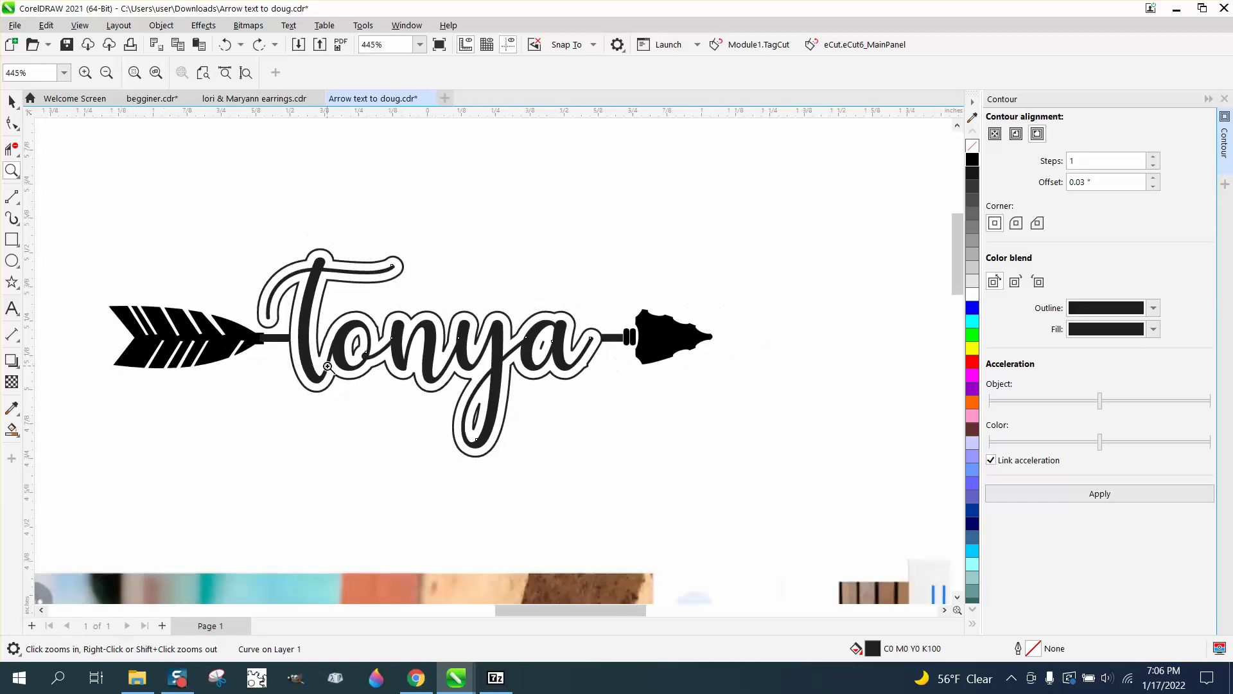
pyautogui.scroll(-1, 327, 370)
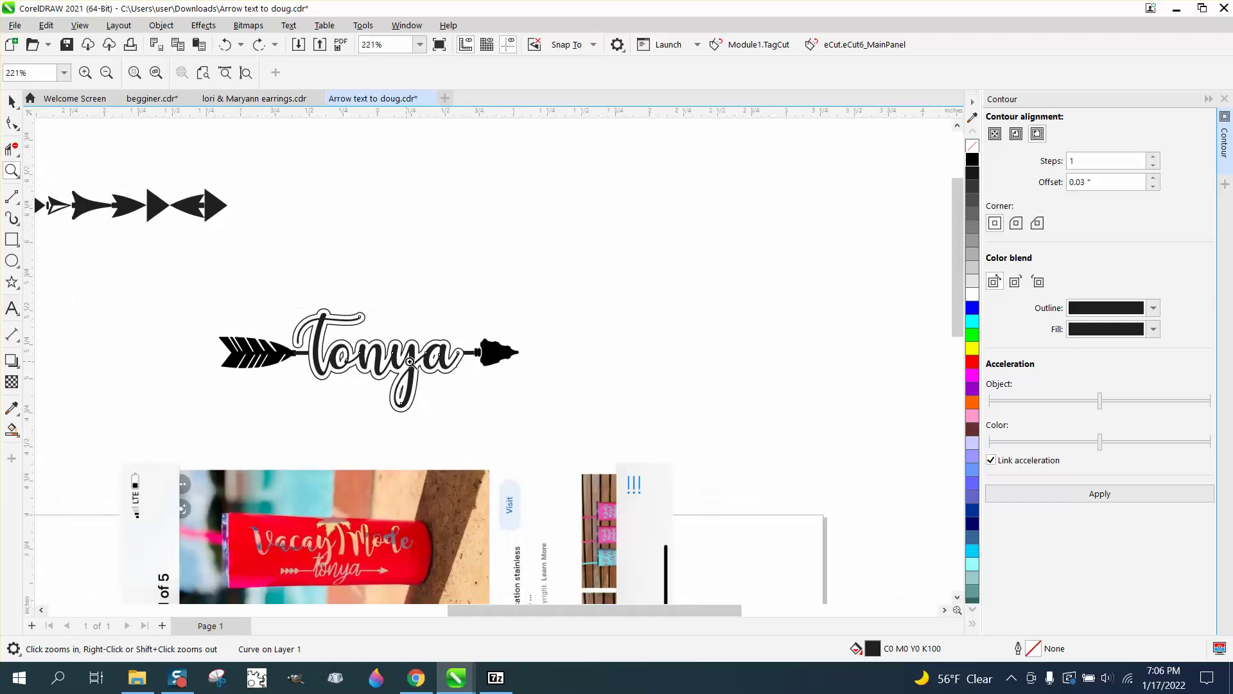